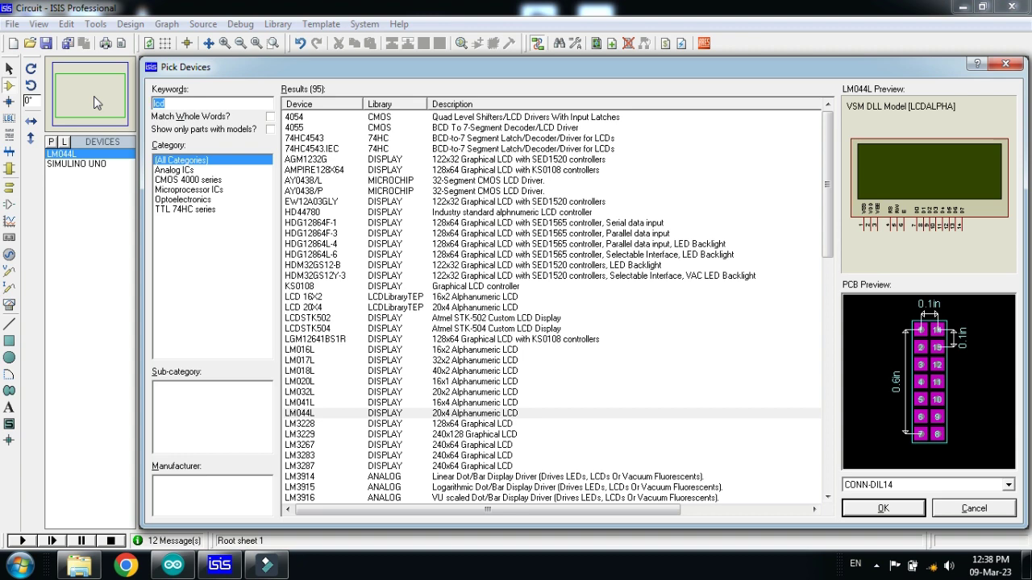
# Search the device library for "led" and add the animated LED-GREEN model to the device list
pyautogui.write('led')
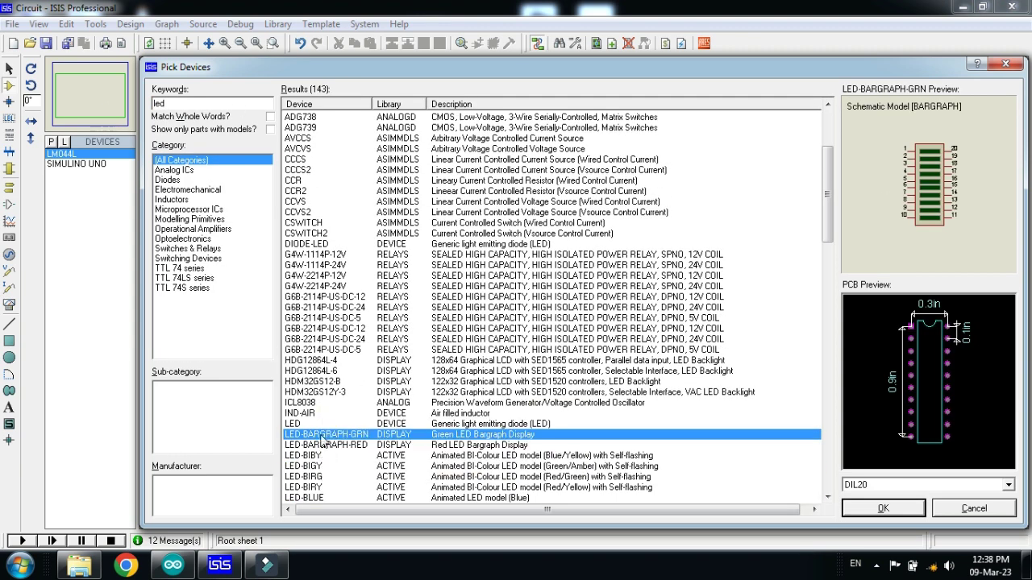
pyautogui.scroll(-4, 326, 395)
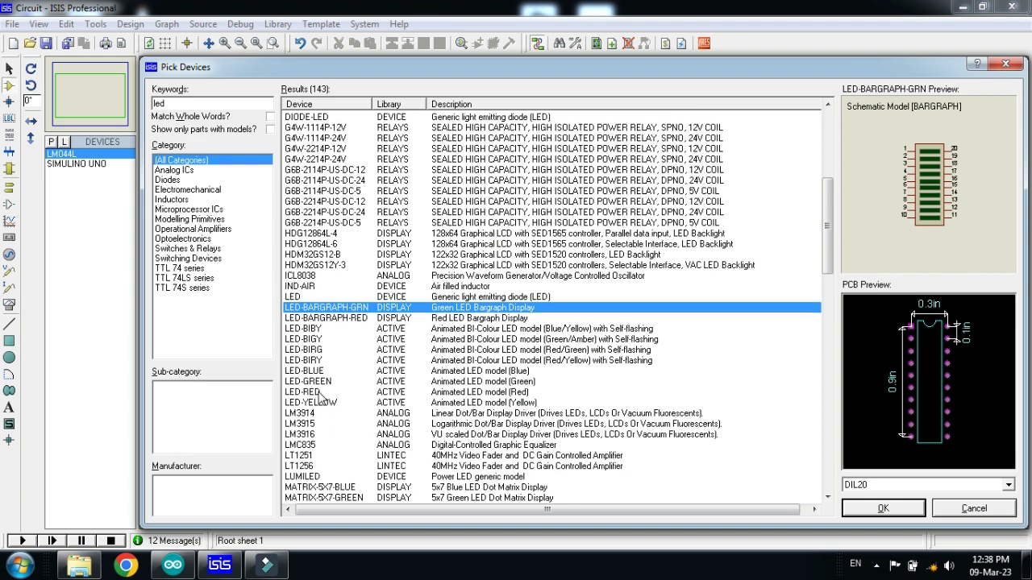
pyautogui.doubleClick(318, 384)
# Search the device library for "relay" and add the animated RELAY model to the device list
pyautogui.doubleClick(252, 105)
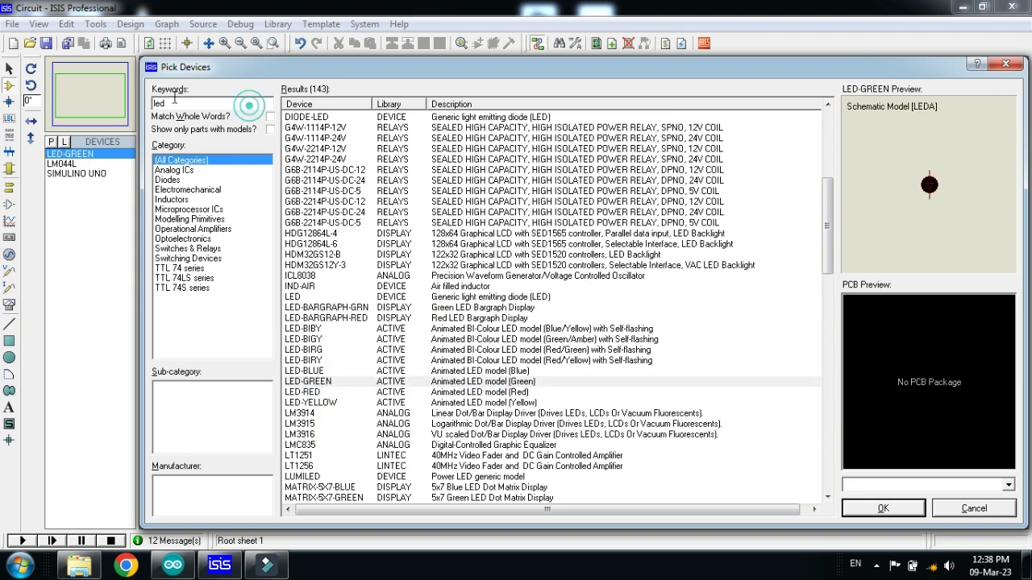
pyautogui.write('re')
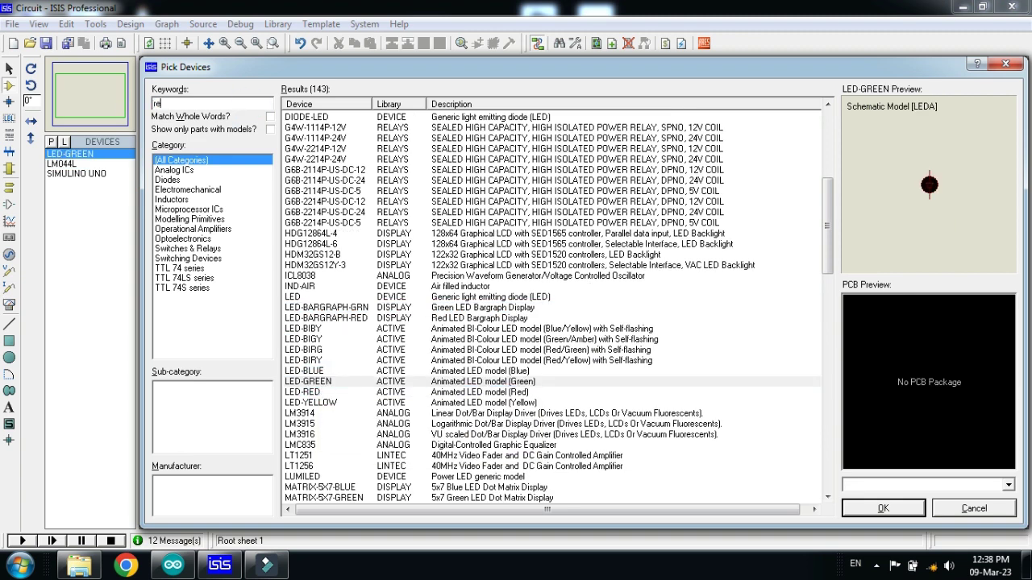
pyautogui.write('la')
pyautogui.scroll(-10, 450, 442)
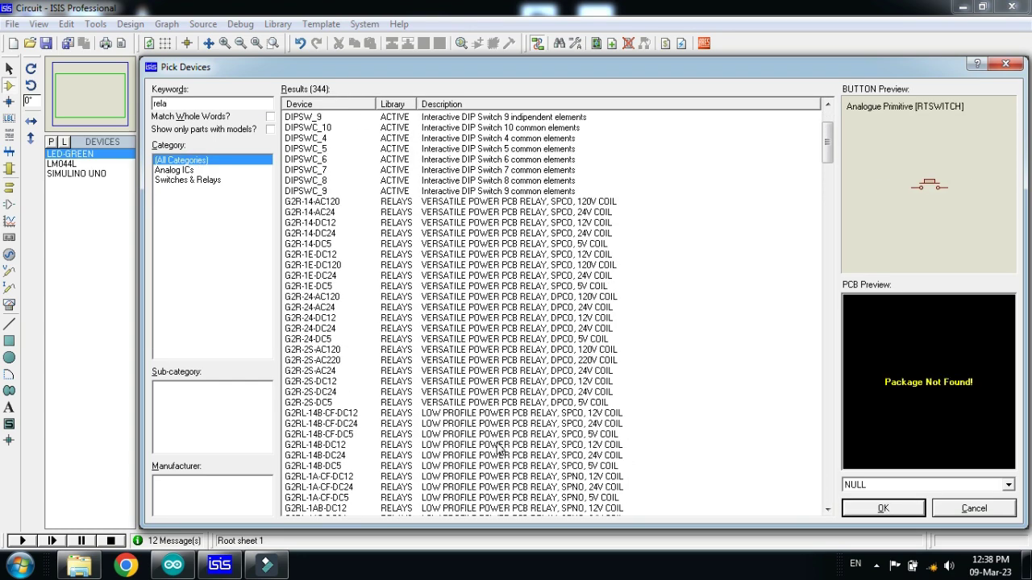
pyautogui.scroll(6, 418, 432)
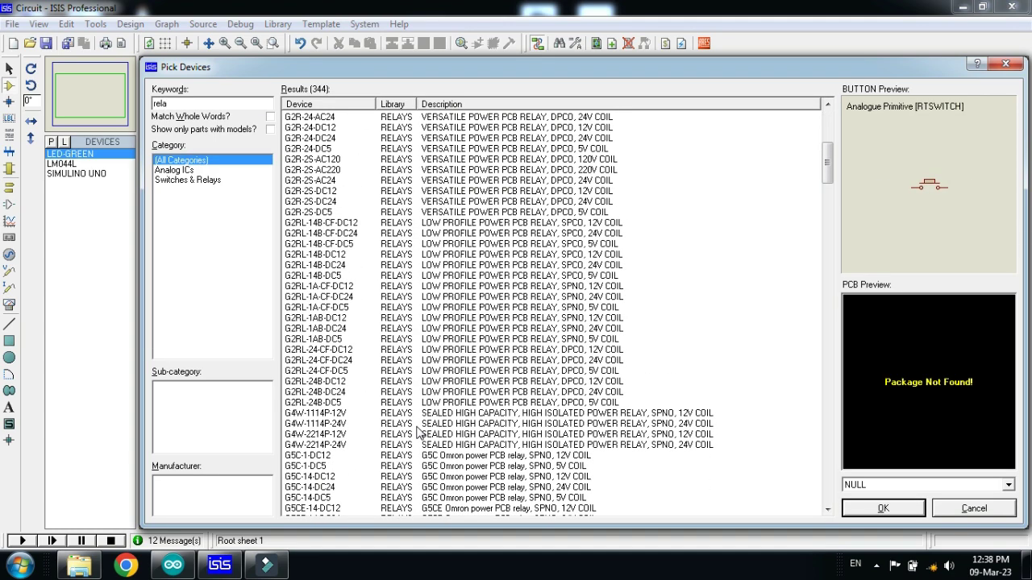
pyautogui.press('t')
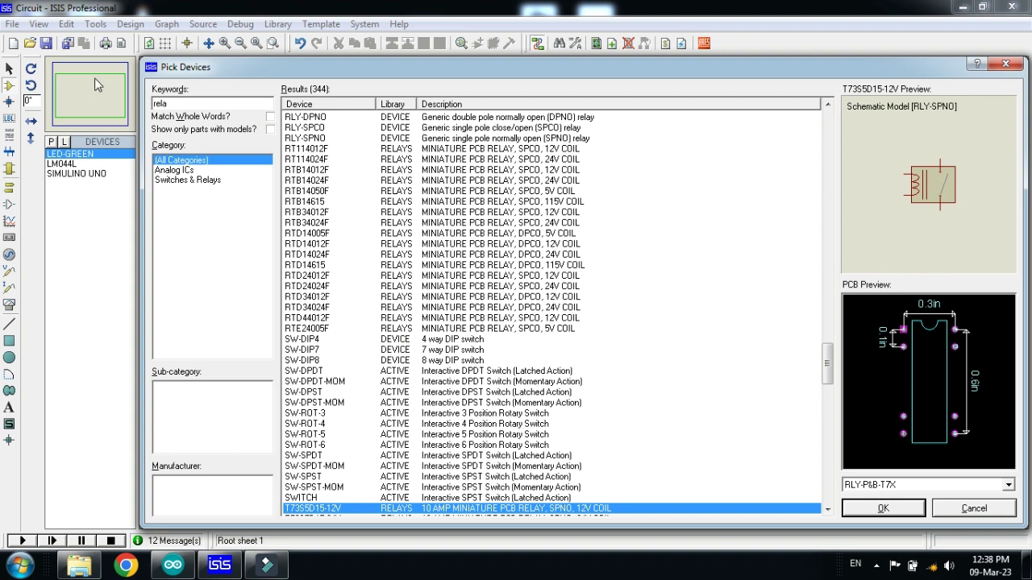
pyautogui.click(189, 103)
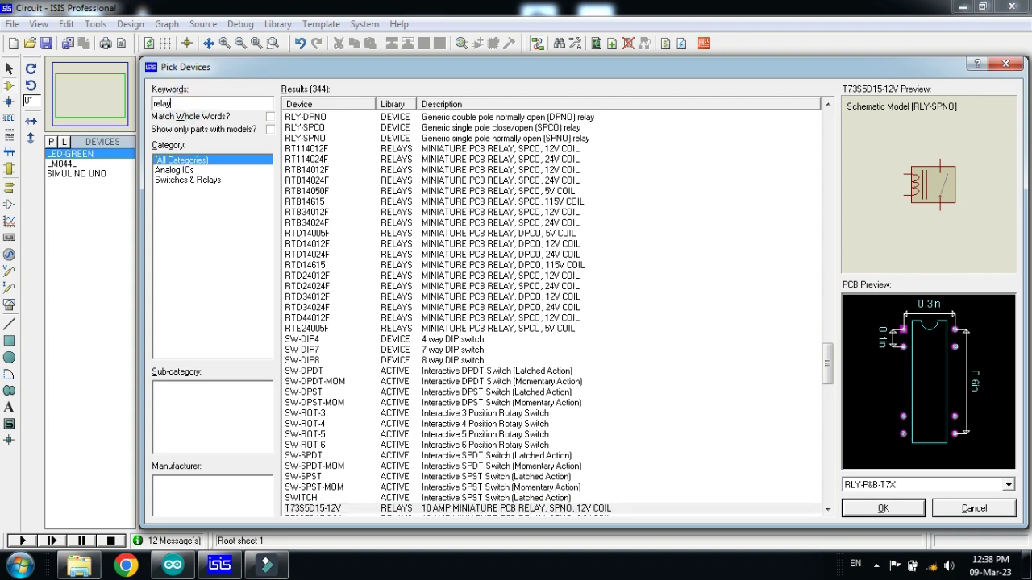
pyautogui.press('Down')
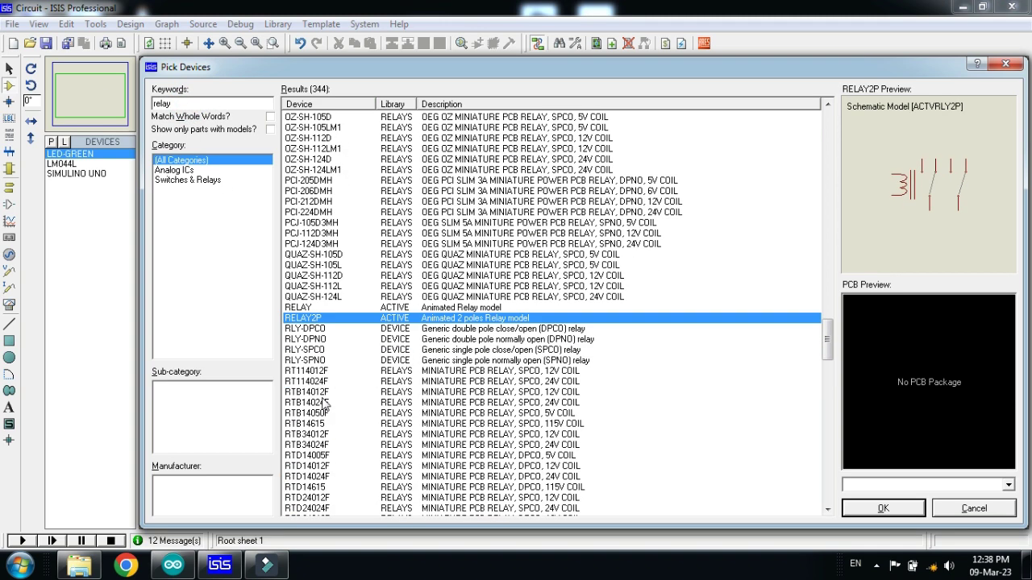
pyautogui.doubleClick(298, 307)
# Search the device library for "butt" and add the SPST push BUTTON to the device list
pyautogui.doubleClick(193, 103)
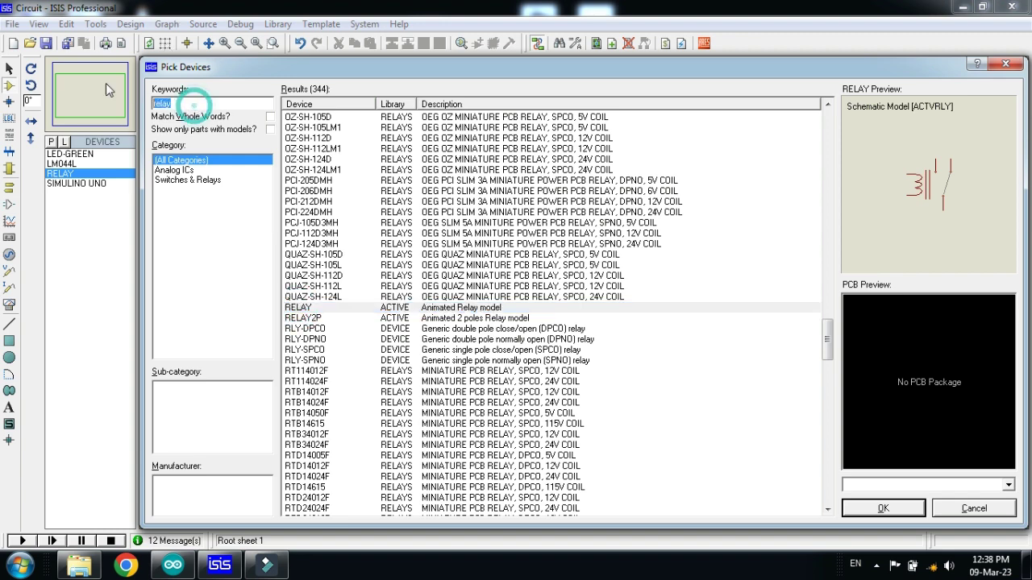
pyautogui.write('butt')
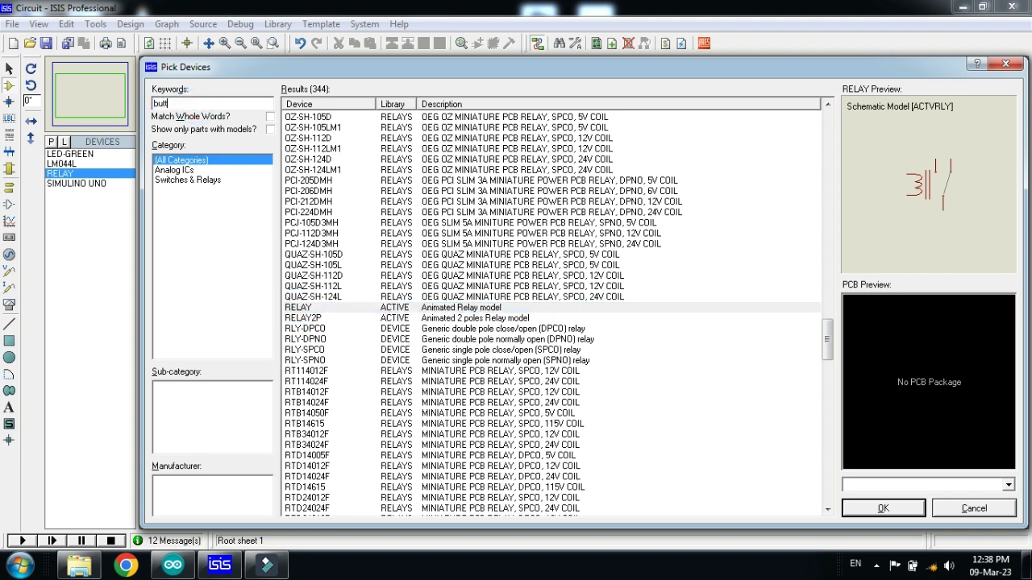
pyautogui.doubleClick(313, 119)
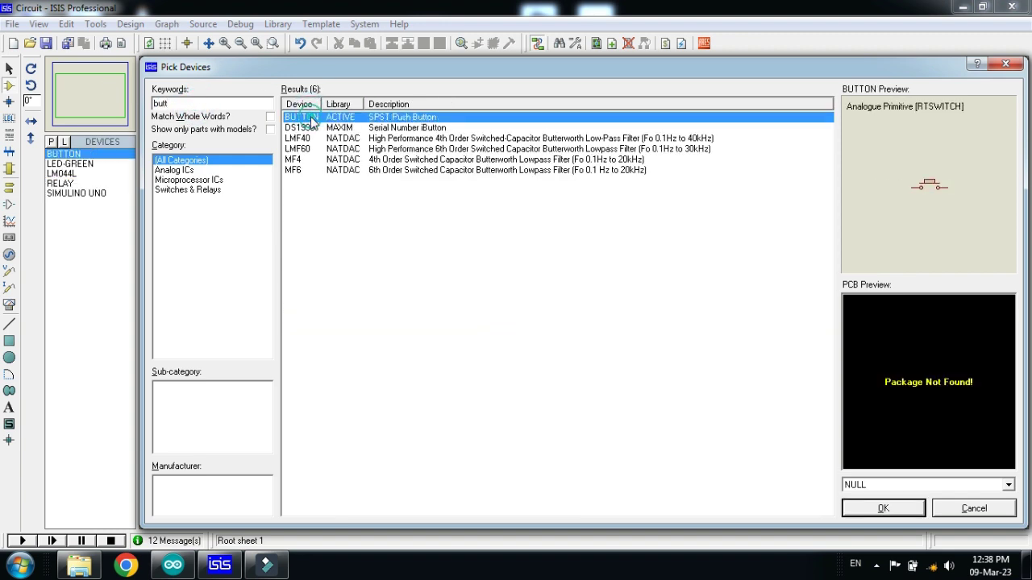
# Search the device library for "transfor" and add the simple transformer TRAN-2P2S to the device list
pyautogui.doubleClick(181, 103)
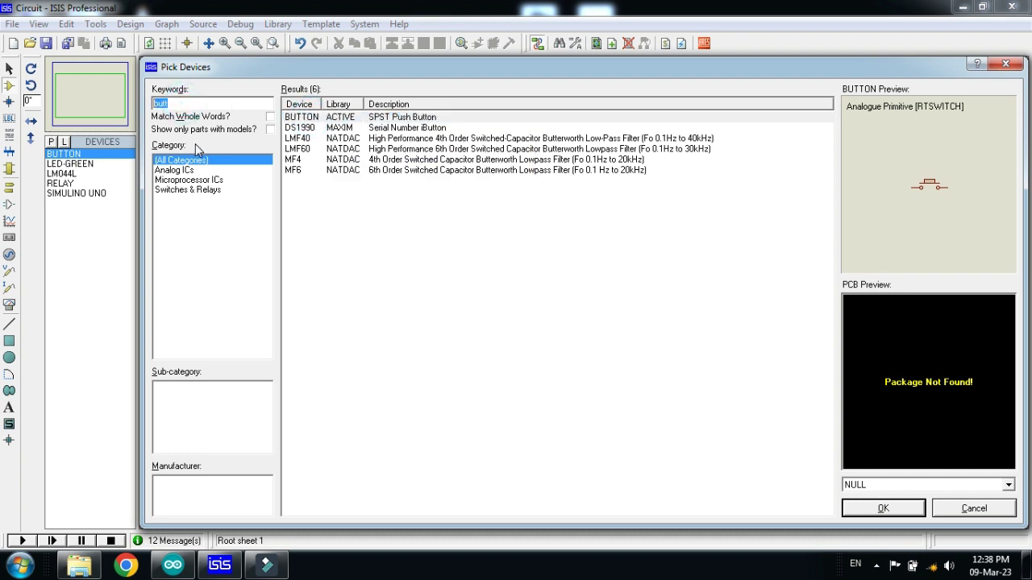
pyautogui.write('tran')
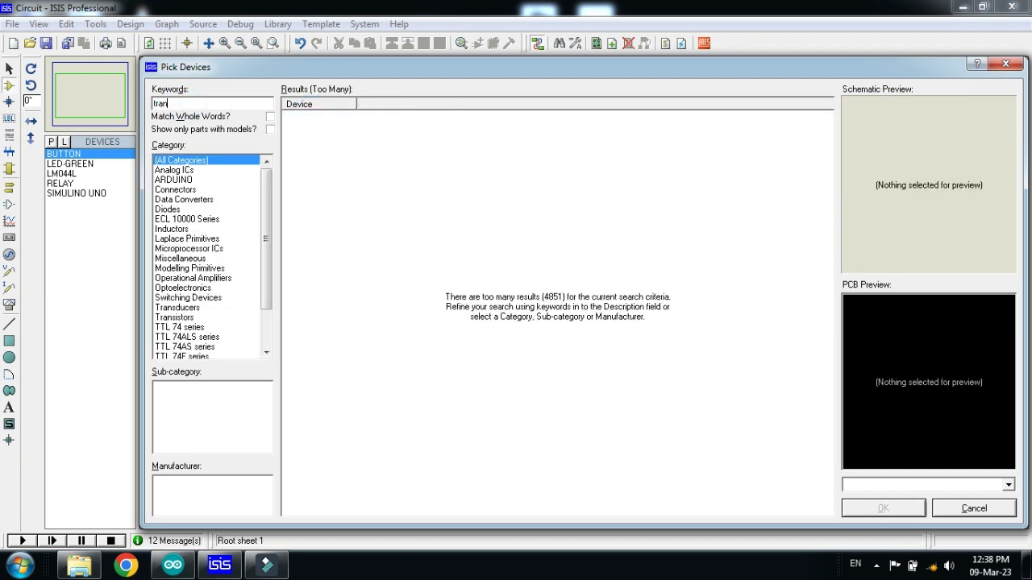
pyautogui.write('sfo')
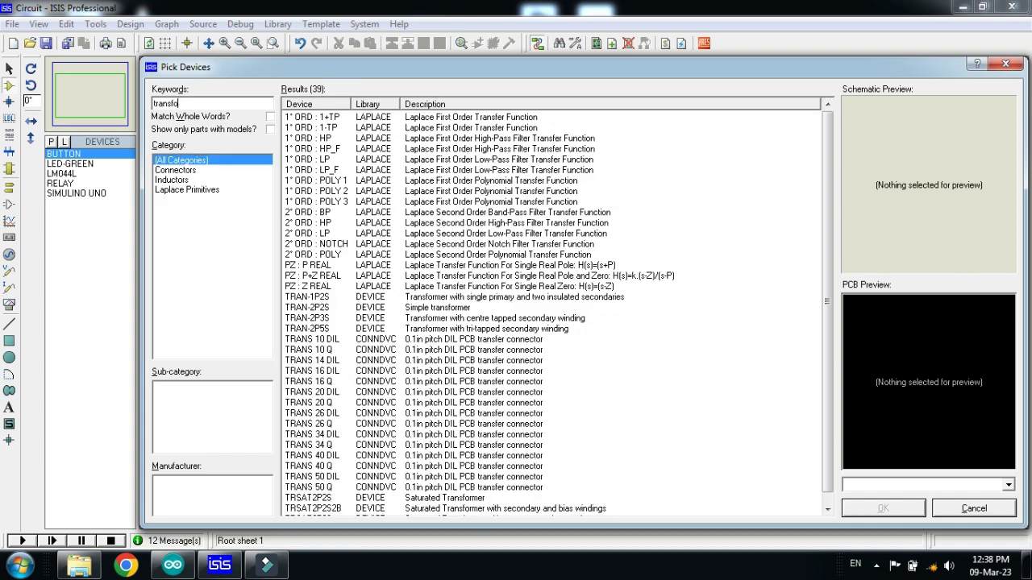
pyautogui.write('r')
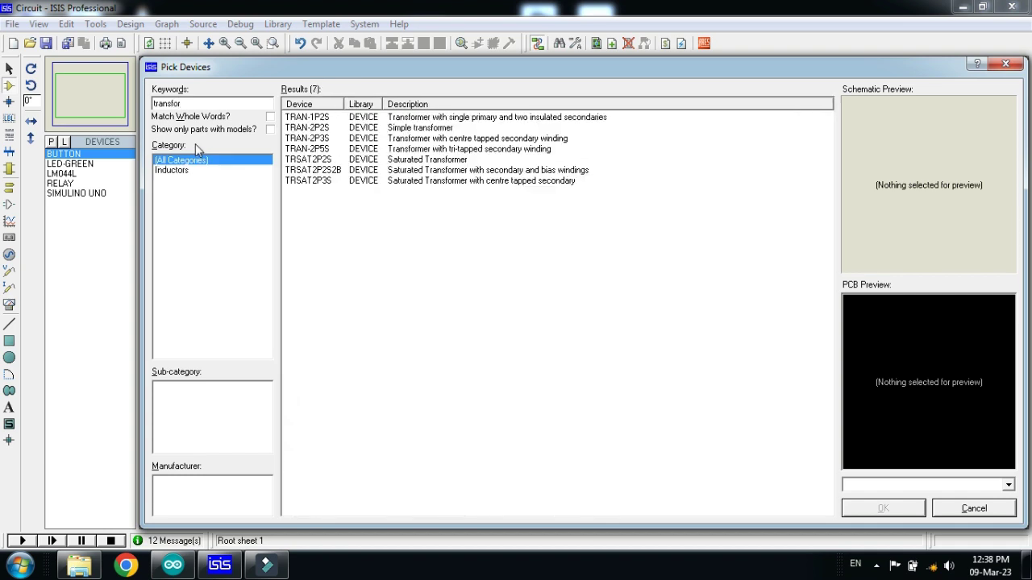
pyautogui.click(439, 128)
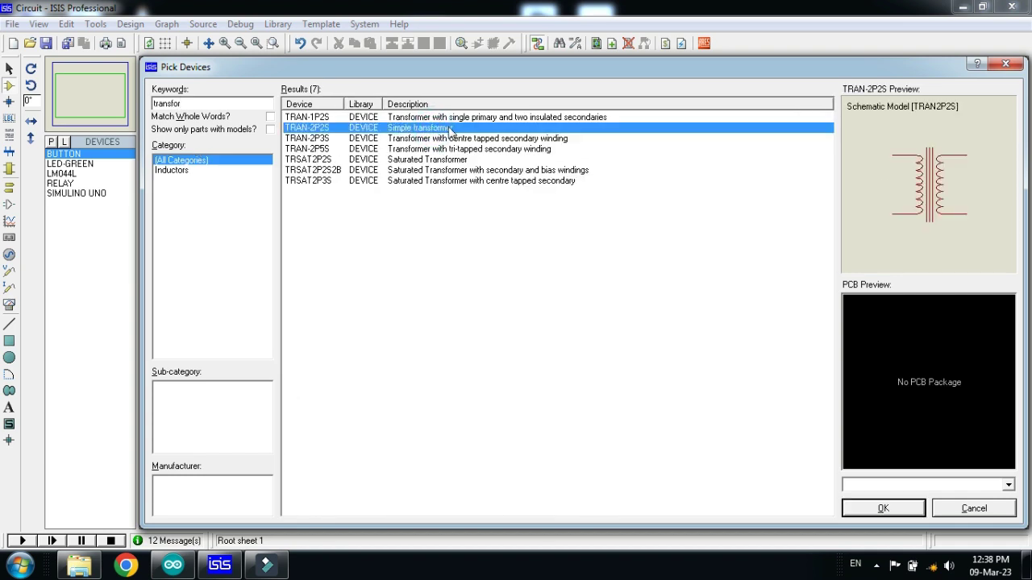
pyautogui.doubleClick(451, 129)
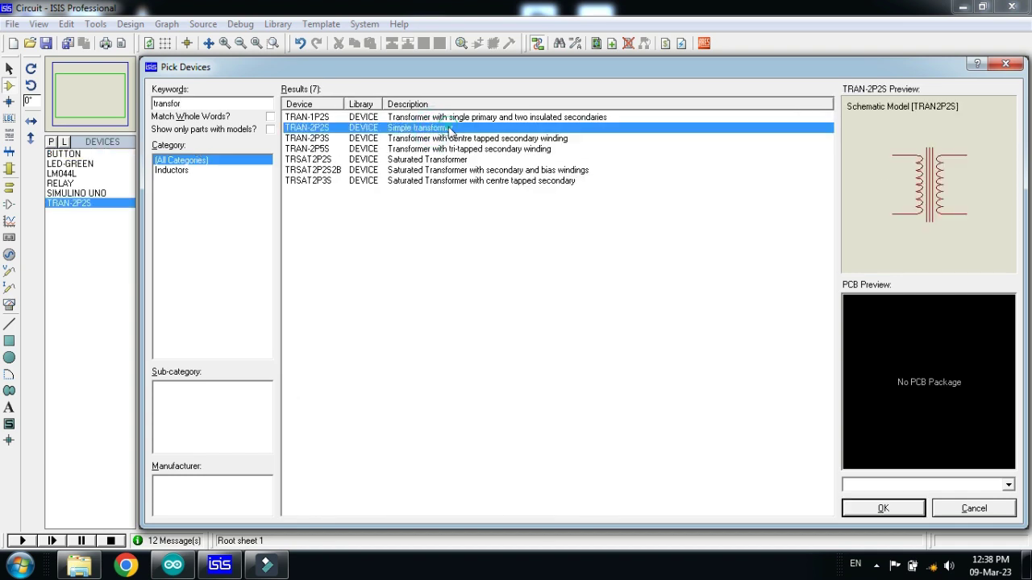
# Search the device library for "cell" and add the single-cell battery CELL to the device list
pyautogui.doubleClick(199, 103)
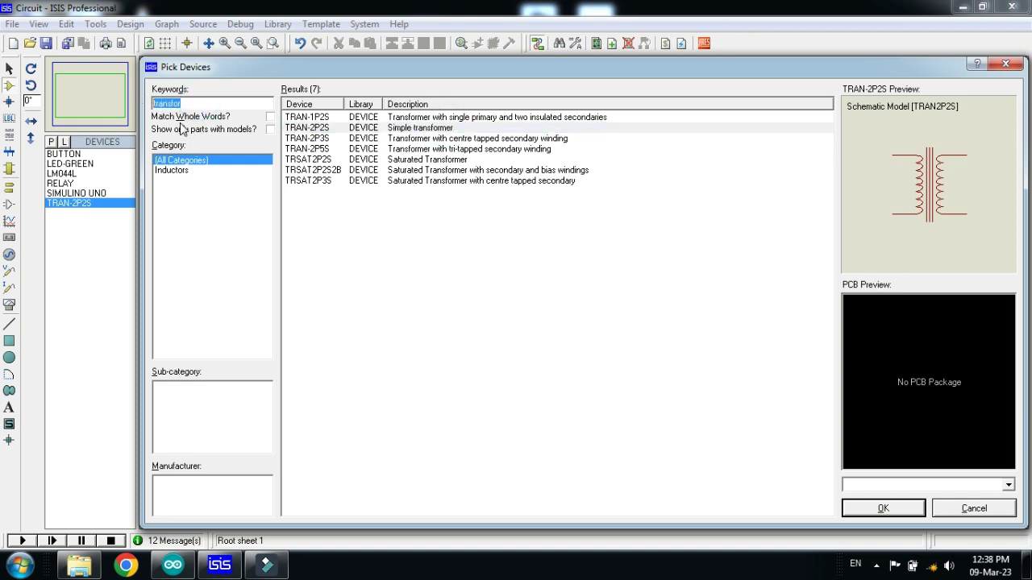
pyautogui.write('cell')
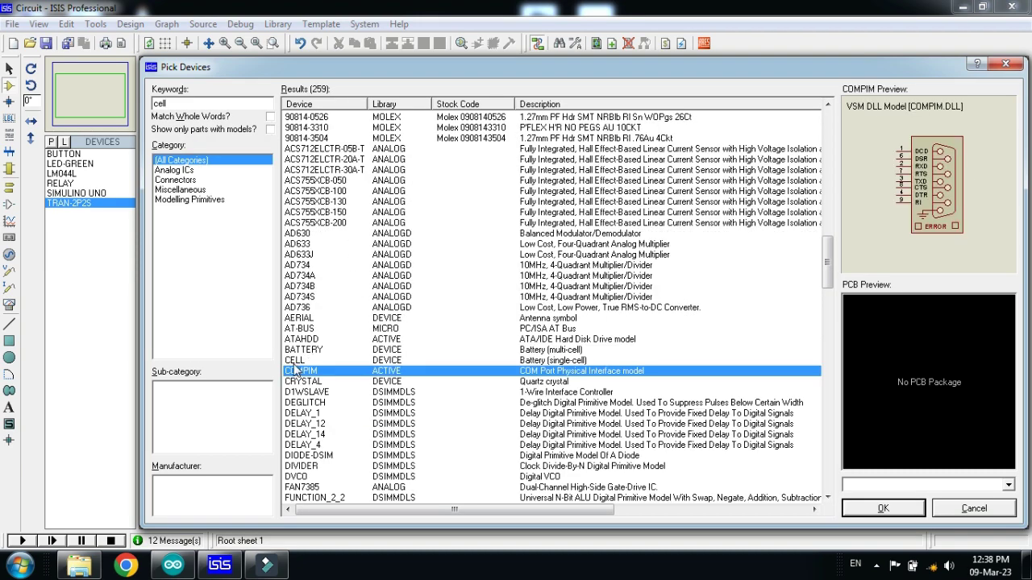
pyautogui.click(295, 360)
pyautogui.doubleClick(295, 360)
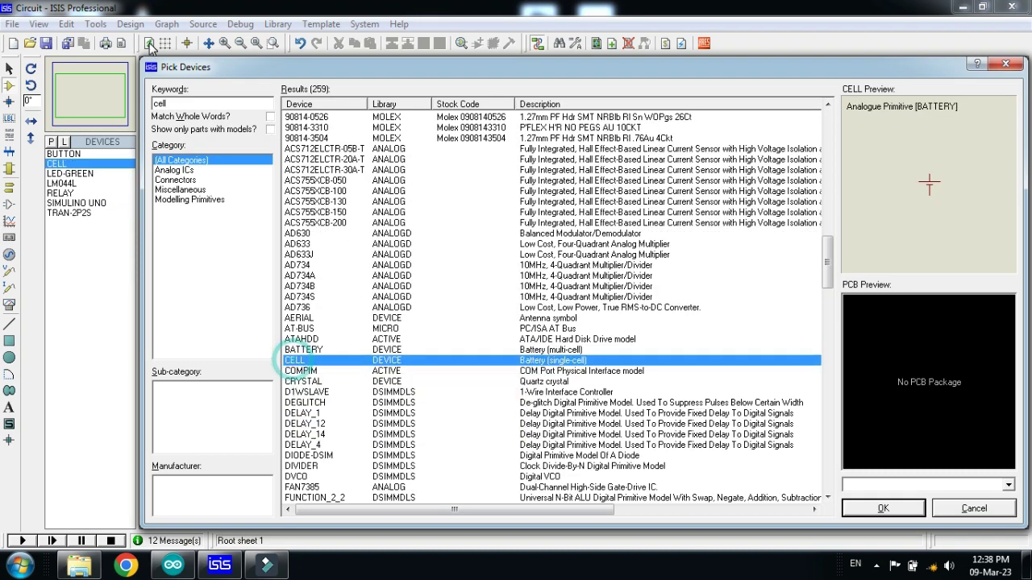
# Search the device library for "res" and add the generic resistor RES to the device list
pyautogui.doubleClick(190, 104)
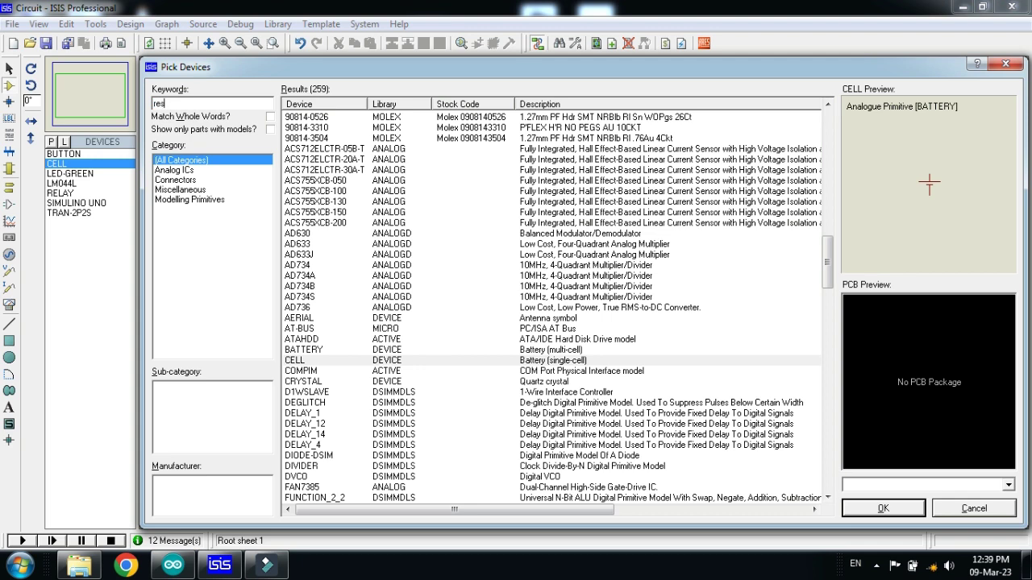
pyautogui.click(319, 119)
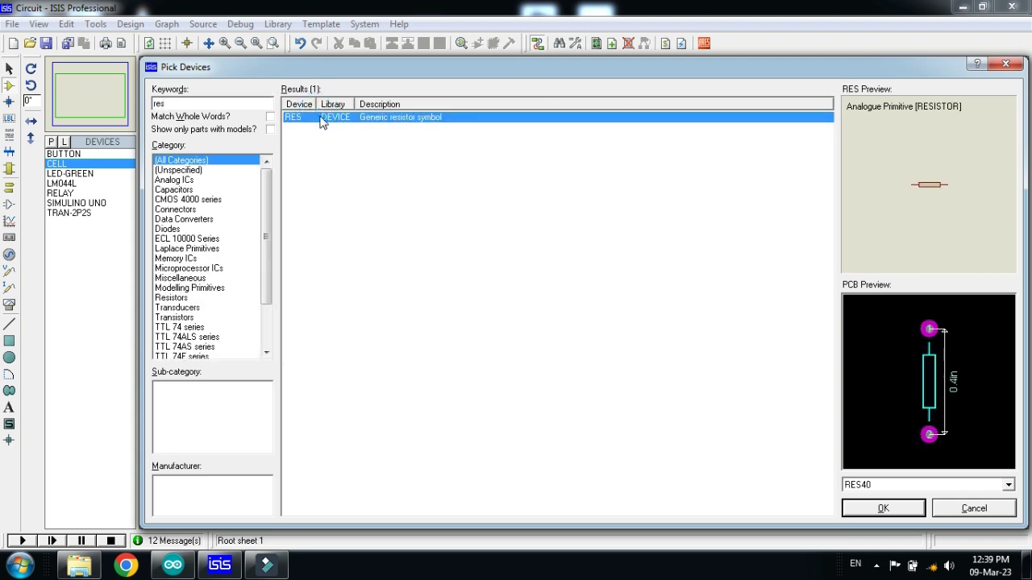
pyautogui.doubleClick(319, 118)
# Search the device library for "cap", add the non-electrolytic capacitor CAP, and finish picking devices
pyautogui.doubleClick(215, 105)
pyautogui.write('cap')
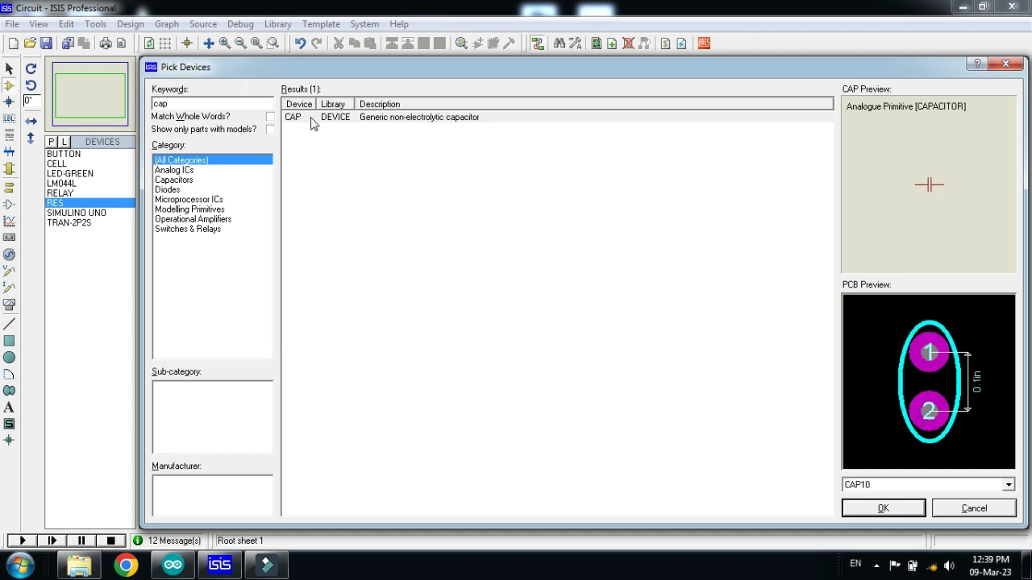
pyautogui.click(313, 119)
pyautogui.doubleClick(313, 118)
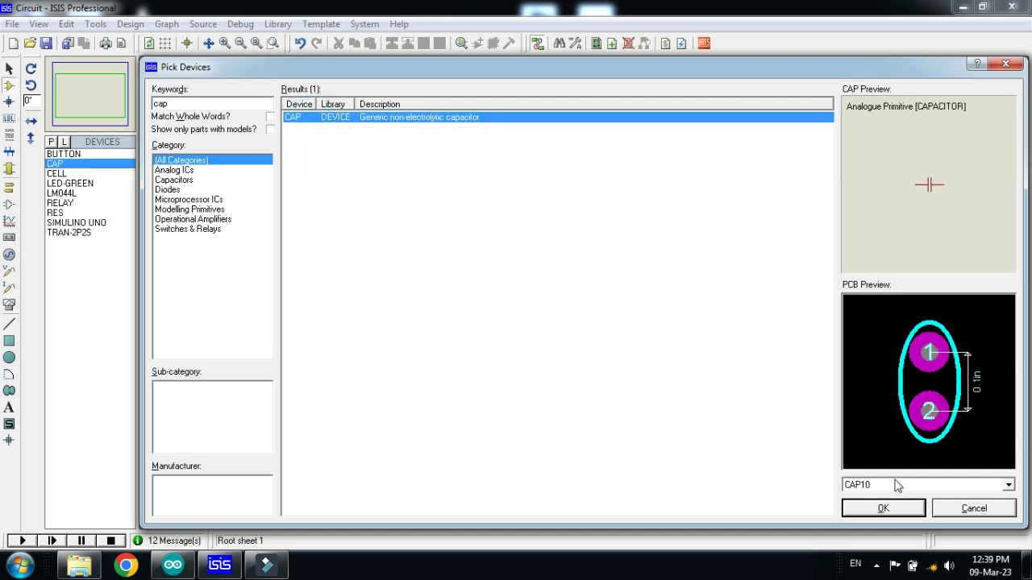
pyautogui.click(883, 509)
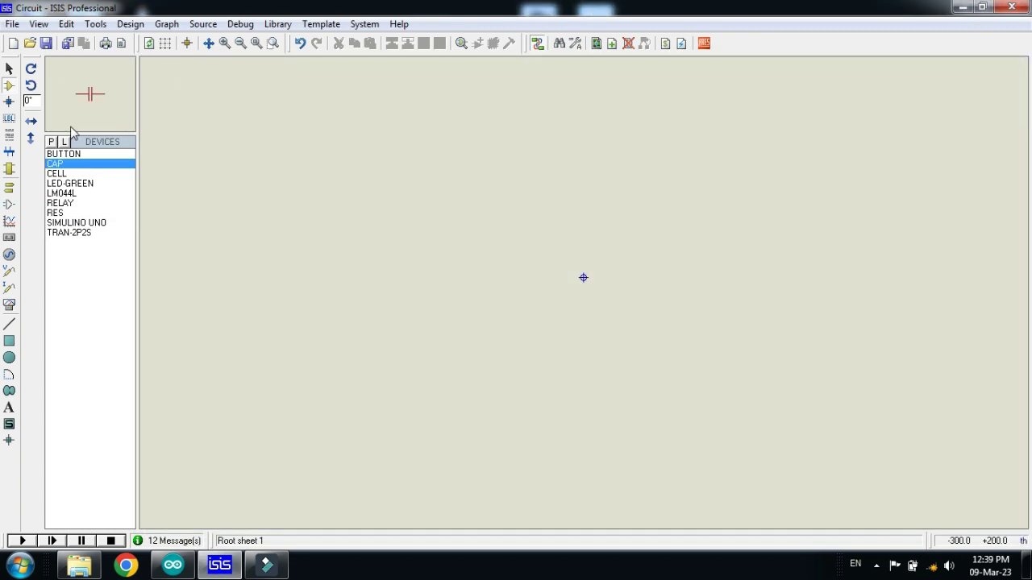
# Place a SIMULINO UNO board near the centre of the schematic sheet
pyautogui.click(70, 222)
pyautogui.click(574, 231)
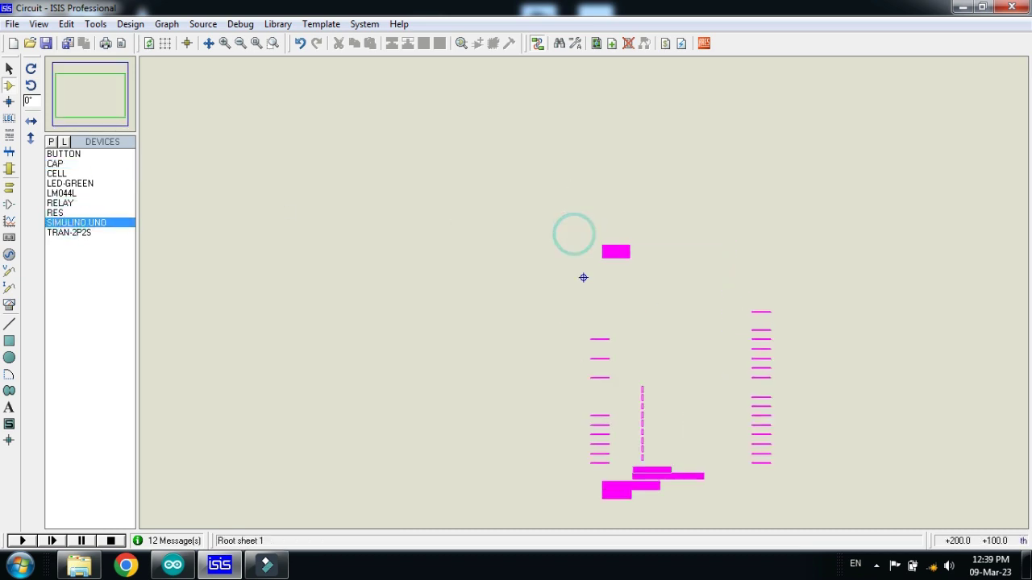
pyautogui.click(583, 277)
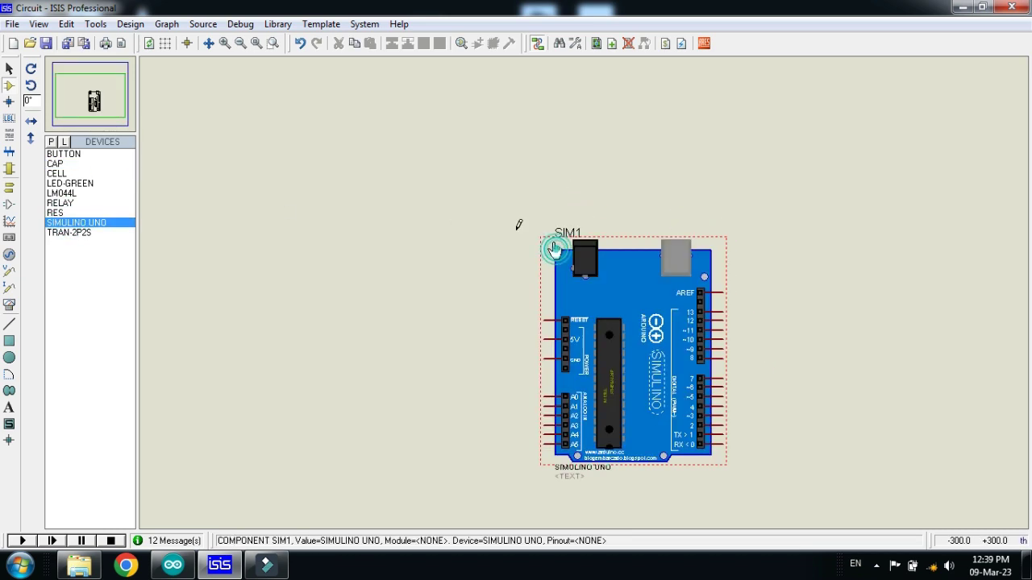
# Place an LM044L 20x4 LCD above and to the right of the SIMULINO UNO board
pyautogui.click(62, 194)
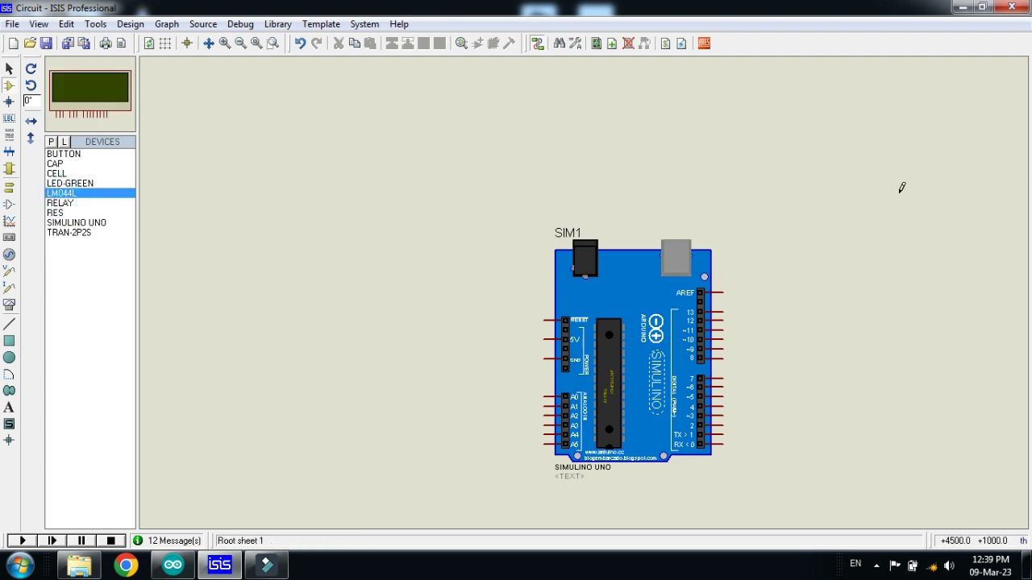
pyautogui.click(901, 186)
pyautogui.click(794, 286)
# Wire the LCD's RS pin to Arduino pin 13 and its E pin to Arduino pin 12
pyautogui.scroll(1, 808, 271)
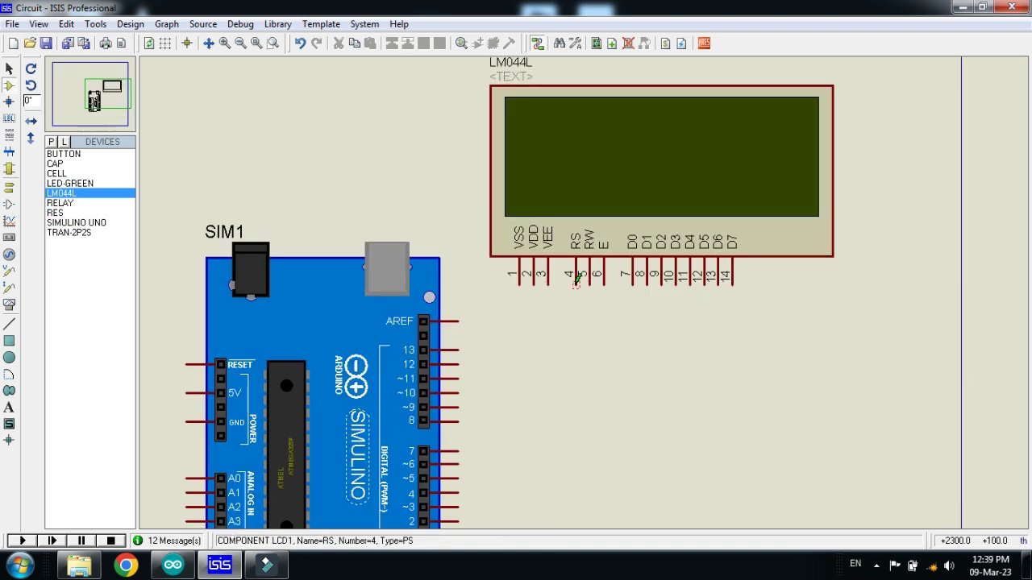
pyautogui.click(575, 280)
pyautogui.click(457, 350)
pyautogui.click(457, 365)
pyautogui.click(604, 281)
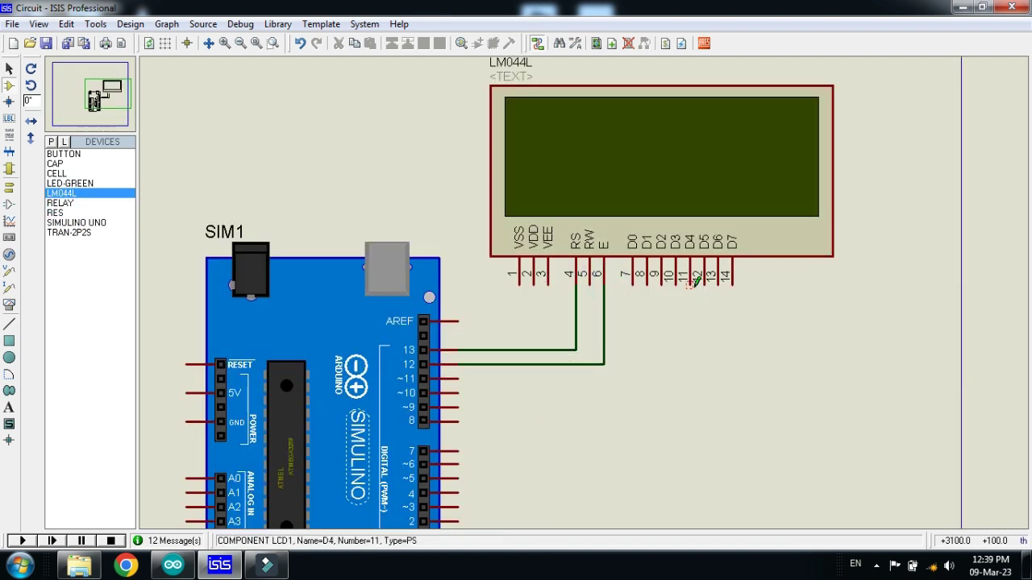
# Wire the LCD's data pins D4, D5, D6 and D7 to Arduino pins 11, 10, 9 and 8 respectively
pyautogui.click(690, 279)
pyautogui.click(458, 379)
pyautogui.click(458, 393)
pyautogui.click(704, 279)
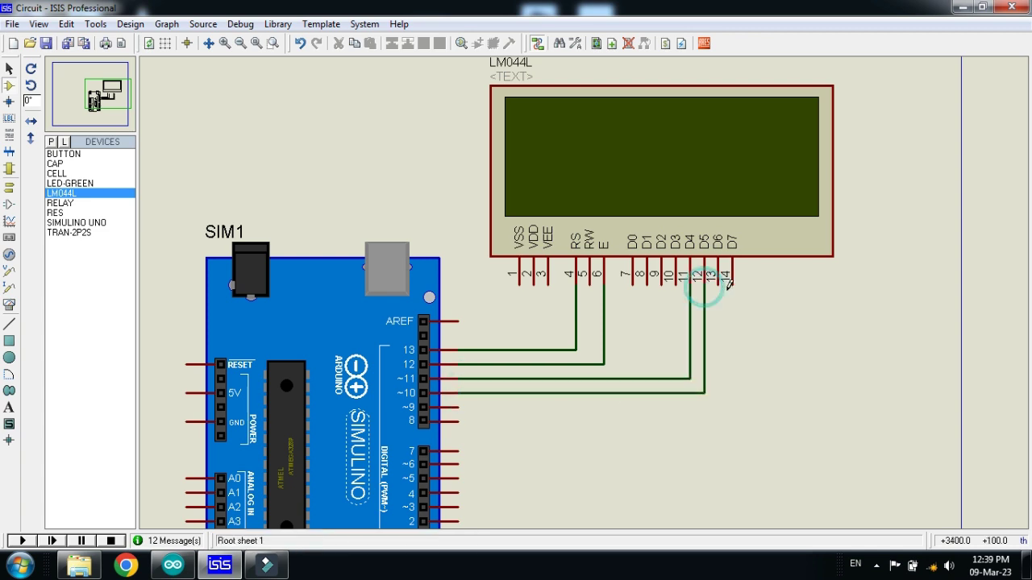
pyautogui.click(718, 279)
pyautogui.click(458, 407)
pyautogui.click(458, 421)
pyautogui.click(731, 279)
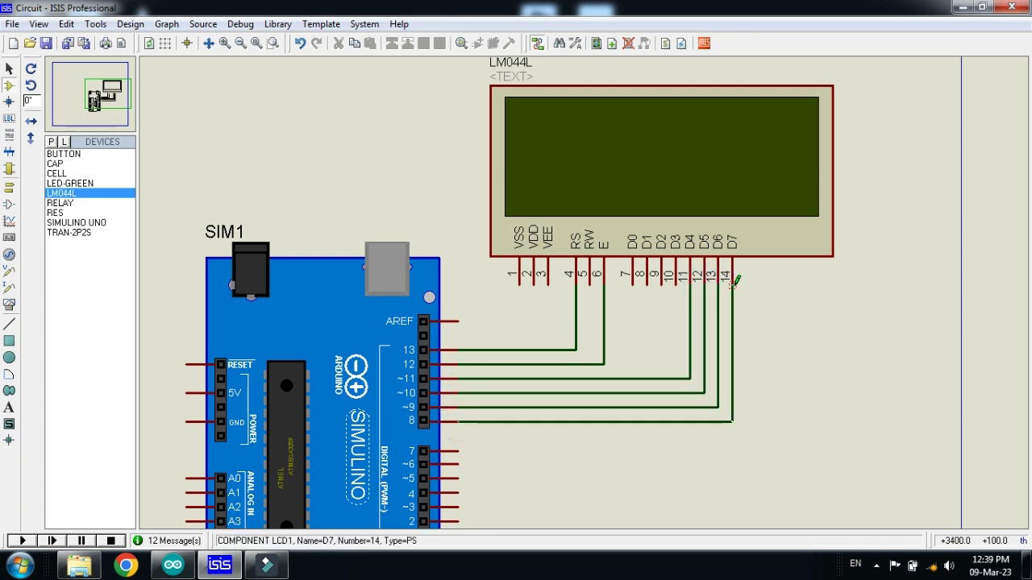
# Place a ground terminal directly beneath the LCD's RW pin so that it connects to the pin
pyautogui.scroll(-1, 731, 279)
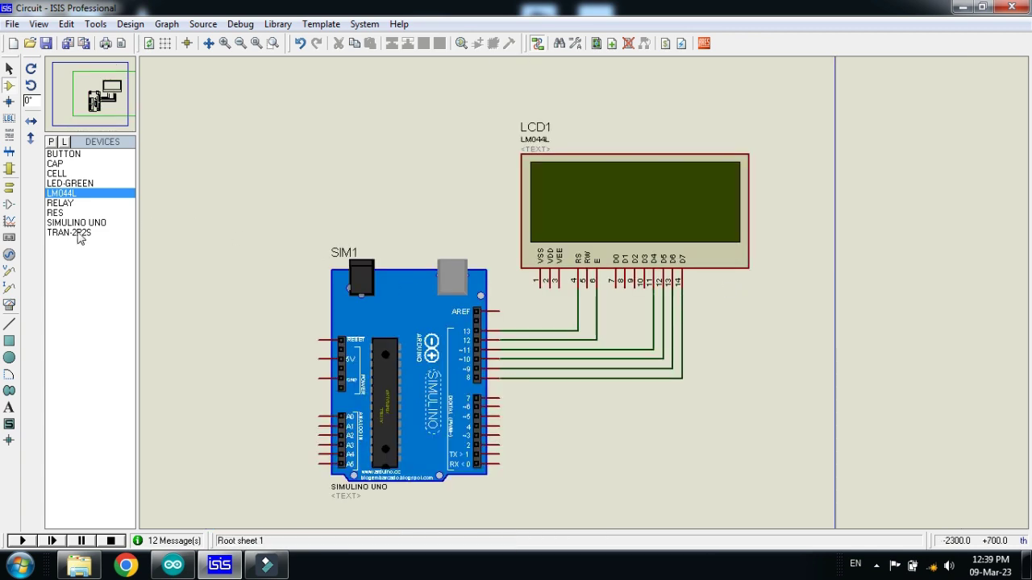
pyautogui.click(10, 188)
pyautogui.click(68, 203)
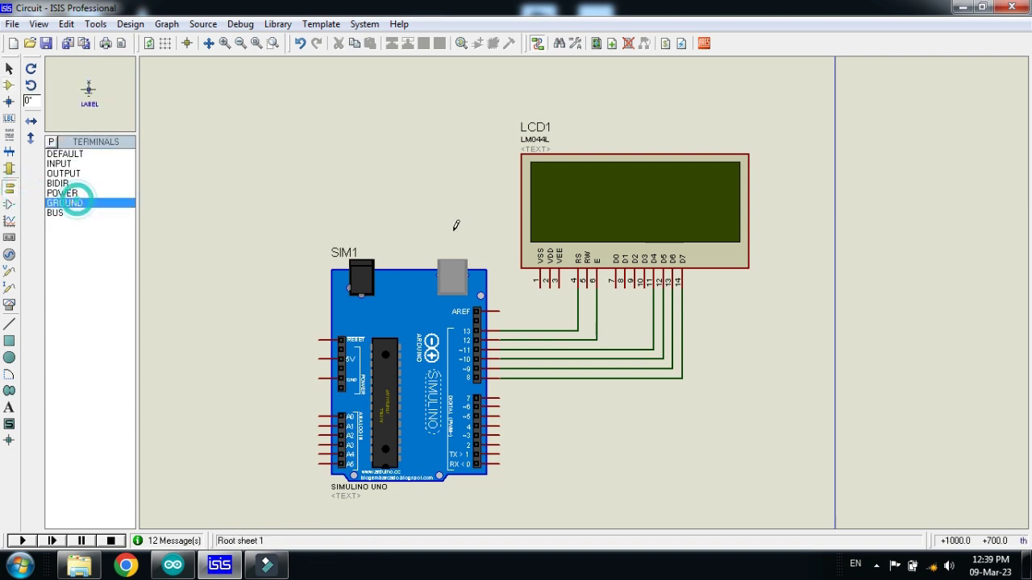
pyautogui.click(588, 304)
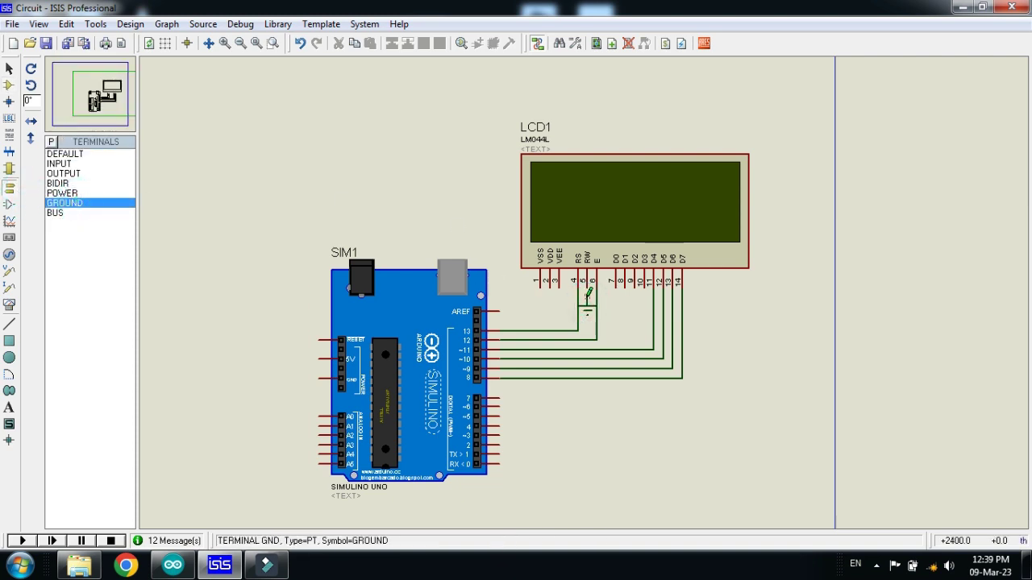
# Place a ground terminal beside the Arduino's power header and wire it to the GND pin
pyautogui.scroll(1, 371, 361)
pyautogui.click(492, 350)
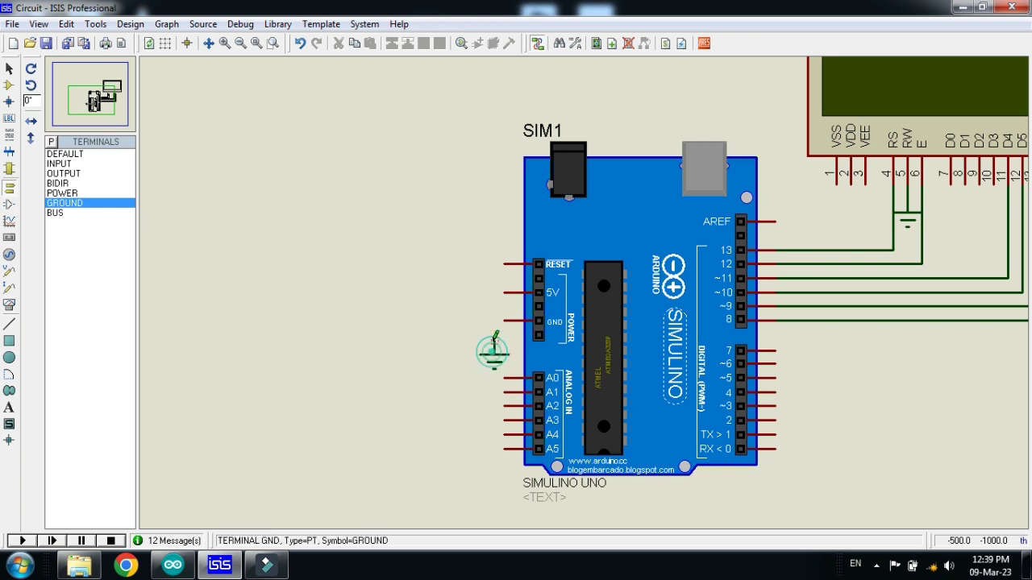
pyautogui.click(503, 321)
pyautogui.click(494, 333)
# Place a power terminal beside the Arduino's power header and wire it to the 5V pin
pyautogui.click(62, 194)
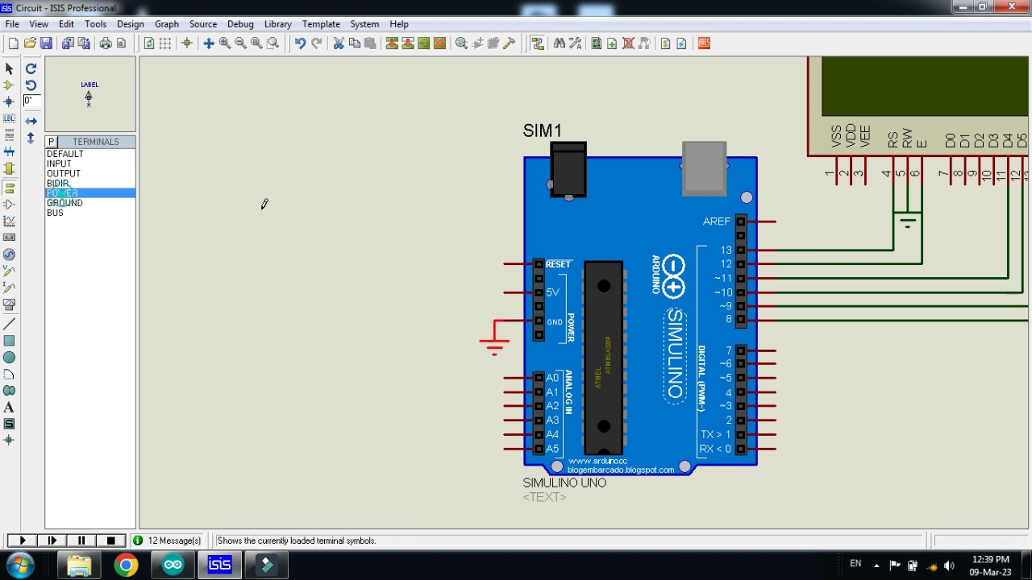
pyautogui.click(488, 271)
pyautogui.click(493, 275)
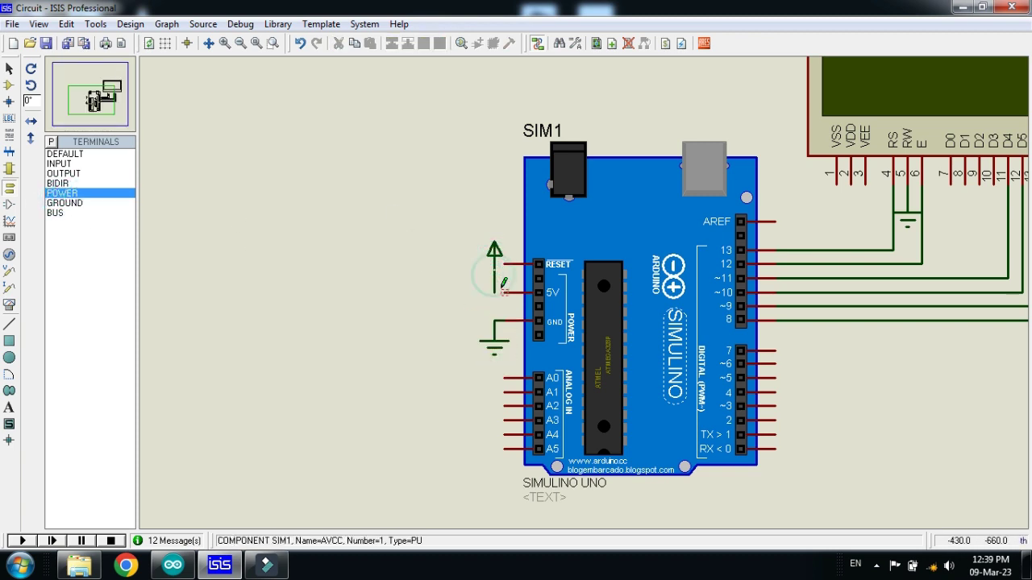
pyautogui.click(503, 291)
pyautogui.click(492, 265)
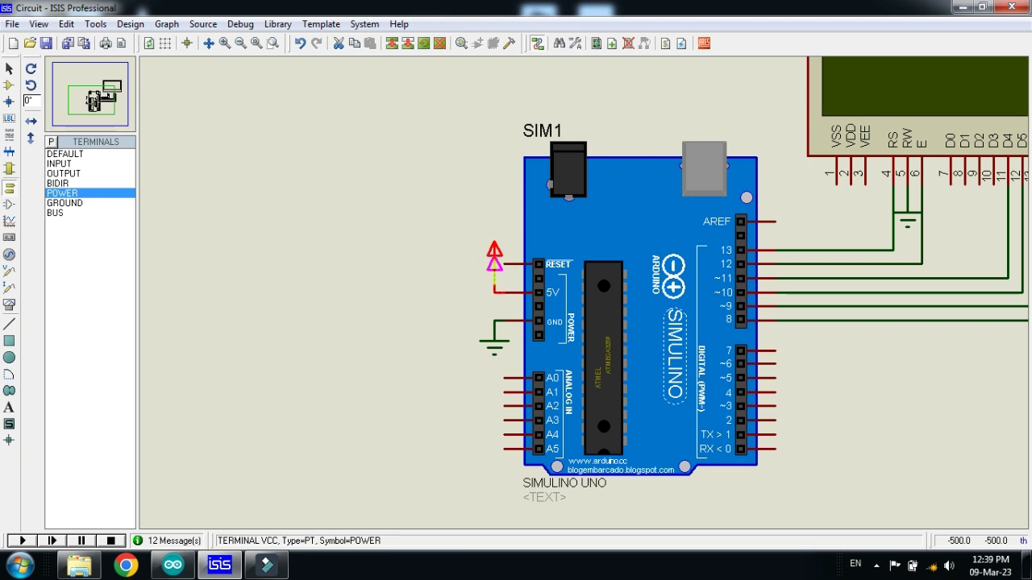
# Place a power terminal beside the LCD's VSS pin and wire it to the VDD pin
pyautogui.click(821, 187)
pyautogui.click(807, 201)
pyautogui.click(846, 184)
# Move the LCD's RW ground terminal down below the data wires
pyautogui.scroll(-1, 838, 201)
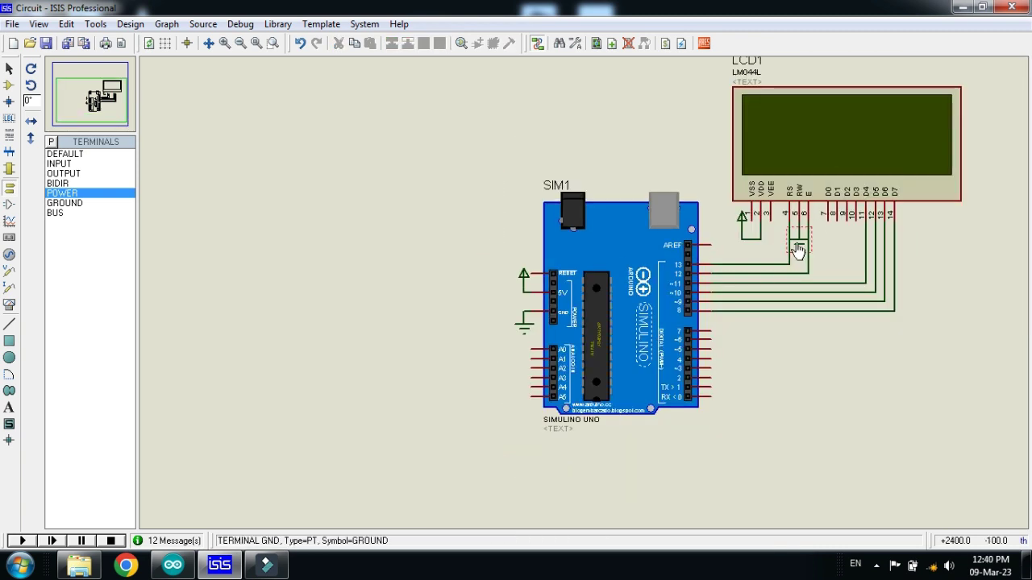
pyautogui.click(799, 342)
pyautogui.click(799, 337)
pyautogui.click(795, 216)
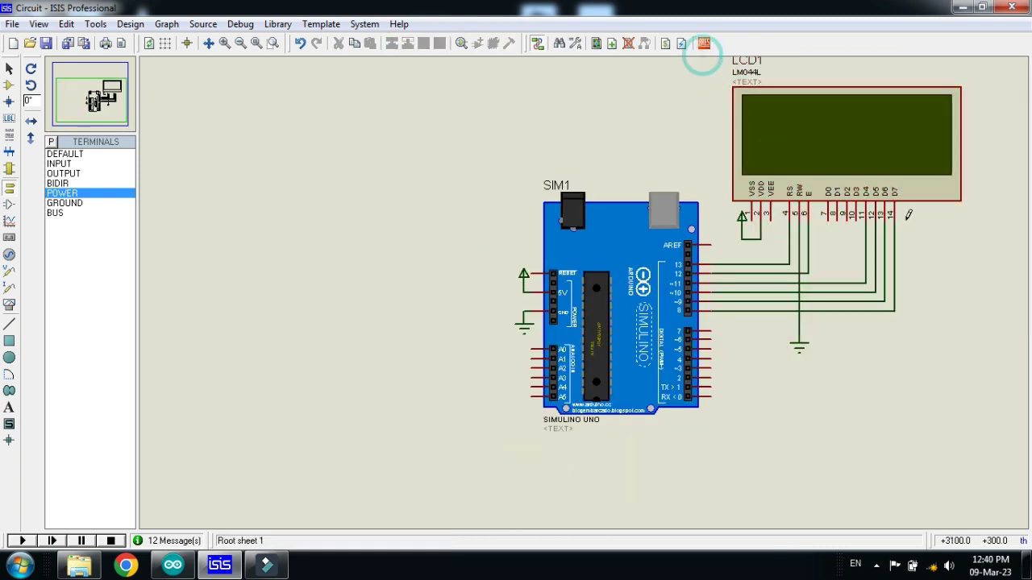
# Shift the LCD and its power terminal slightly down, and move the RW ground terminal up close beneath the LCD
pyautogui.moveTo(990, 270); pyautogui.dragTo(724, 59)
pyautogui.moveTo(755, 156); pyautogui.dragTo(754, 176)
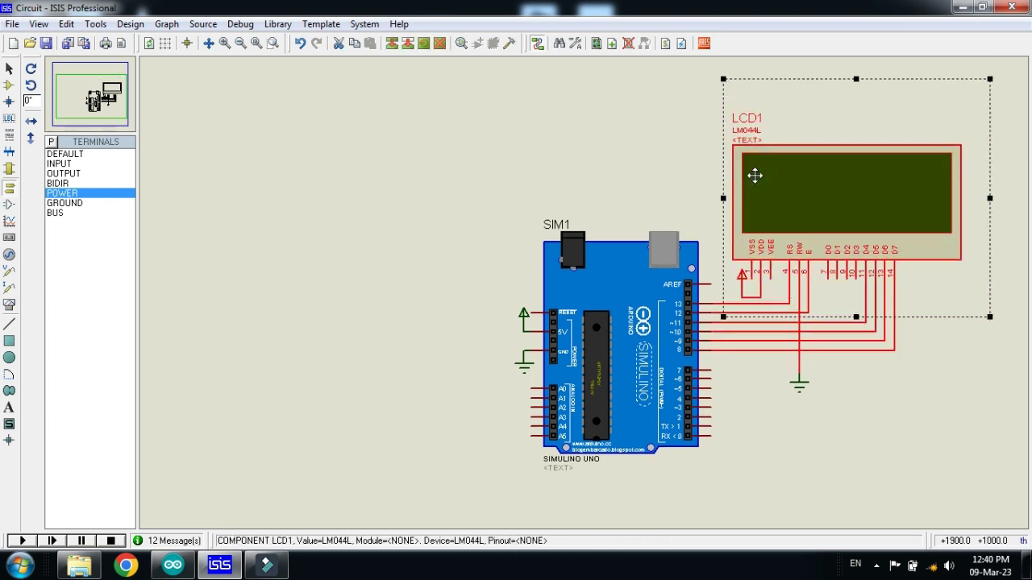
pyautogui.click(657, 143)
pyautogui.click(799, 379)
pyautogui.moveTo(799, 379); pyautogui.dragTo(799, 299)
pyautogui.click(774, 368)
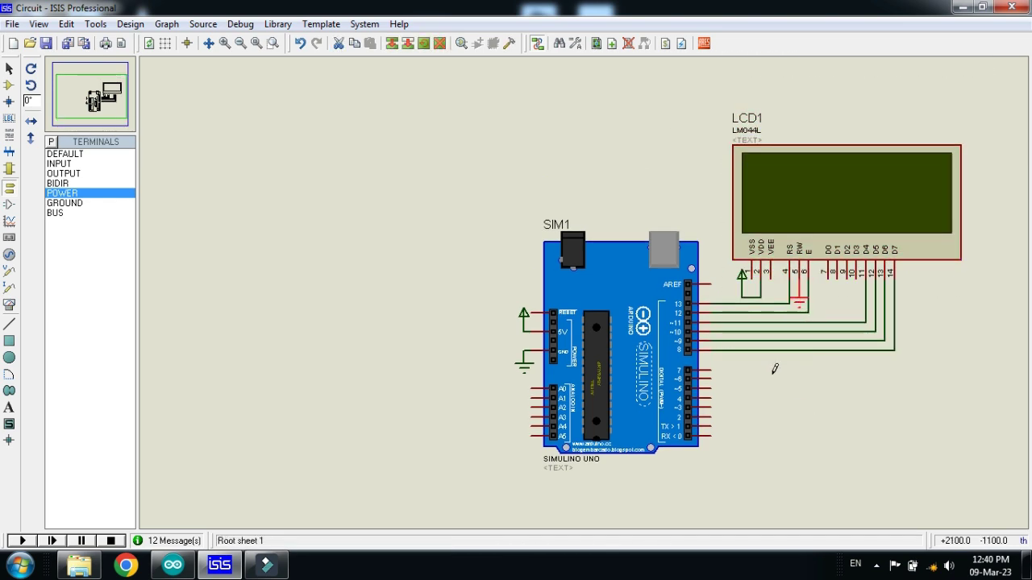
# Place a RELAY below the LCD data wires, beside Arduino digital pins 0 to 7
pyautogui.click(9, 84)
pyautogui.click(65, 203)
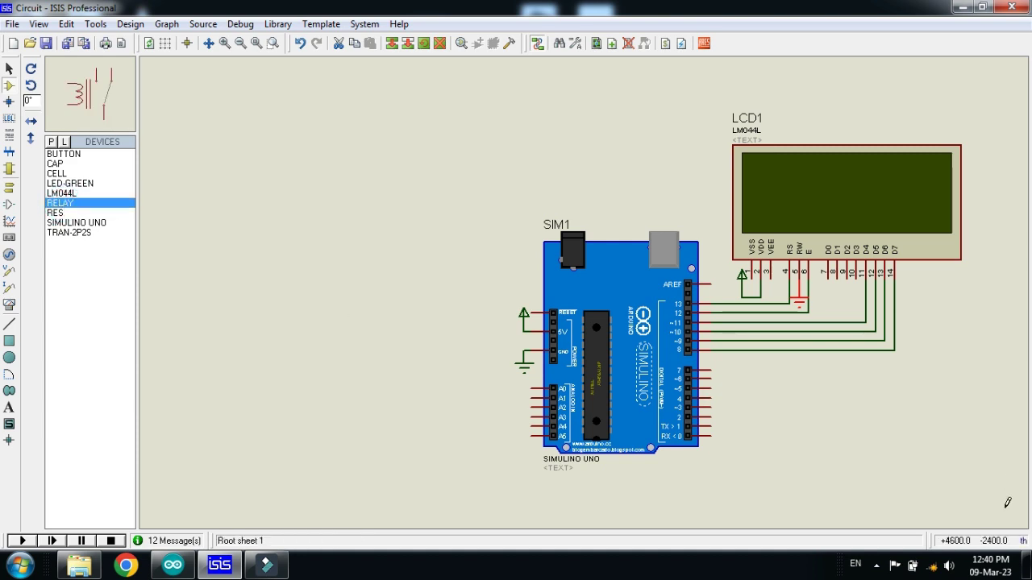
pyautogui.scroll(2, 1007, 502)
pyautogui.click(538, 242)
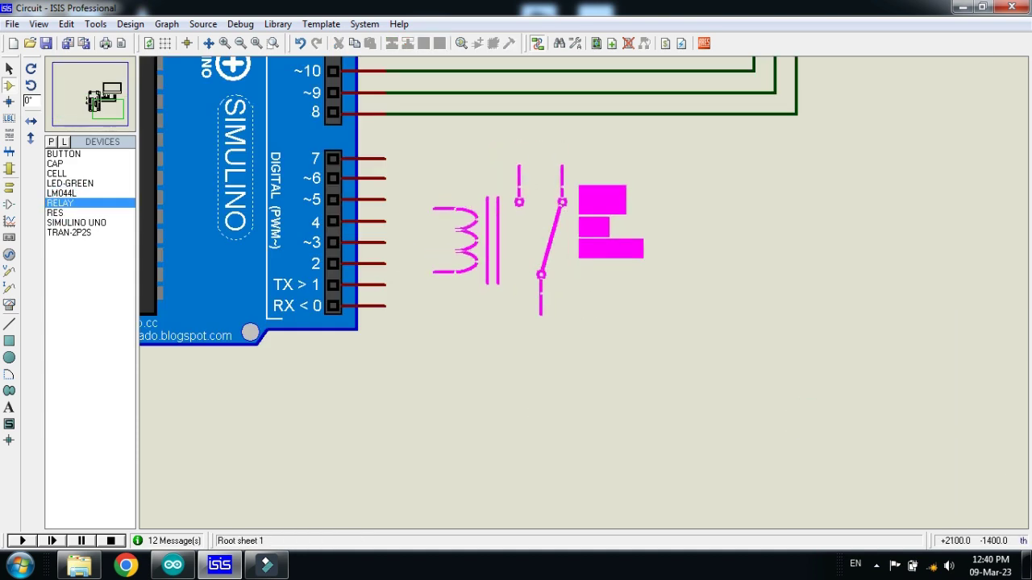
pyautogui.click(537, 220)
# Place a ground terminal below the relay coil and wire it to the coil's lower pin
pyautogui.click(8, 187)
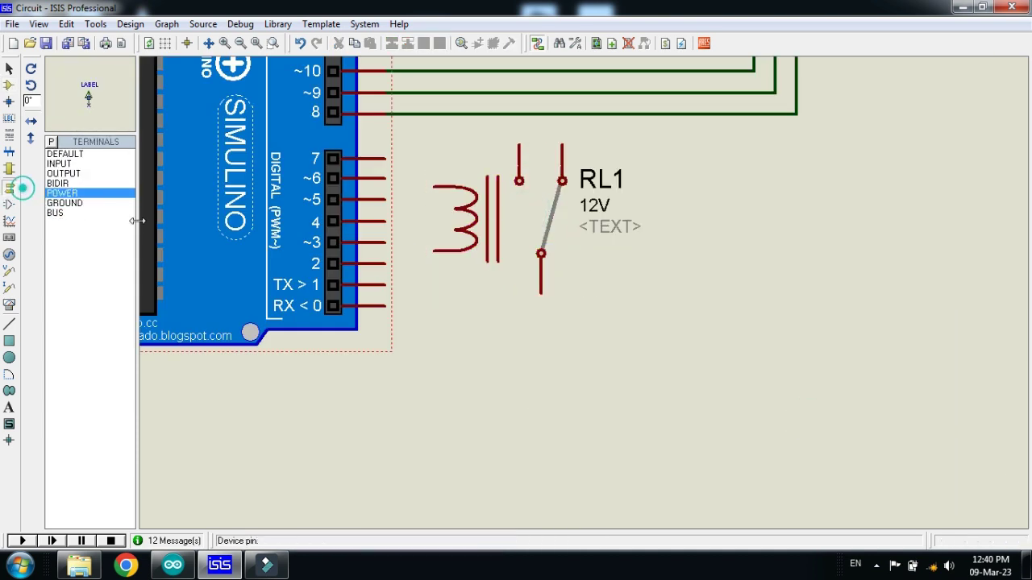
pyautogui.click(65, 204)
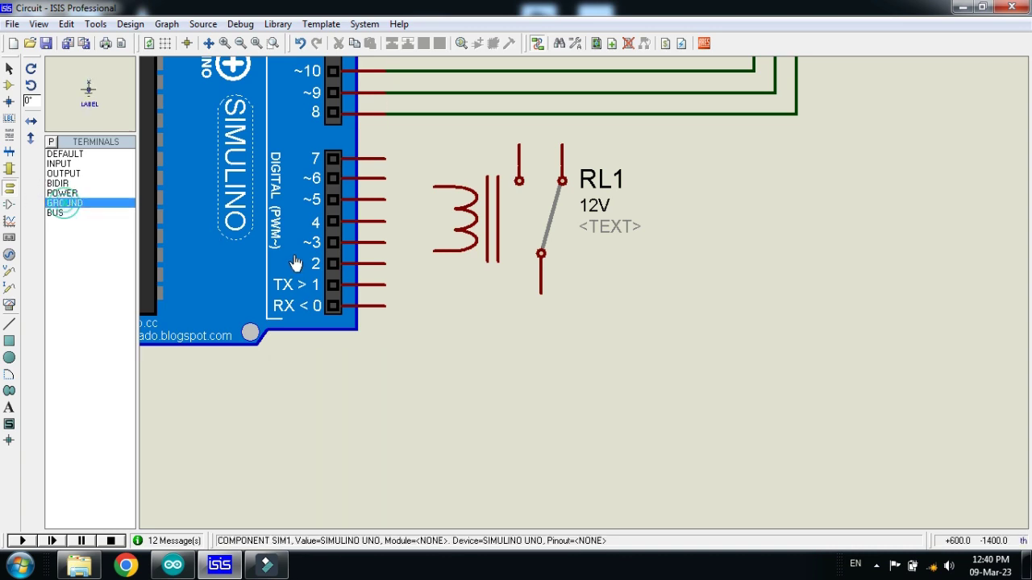
pyautogui.click(413, 274)
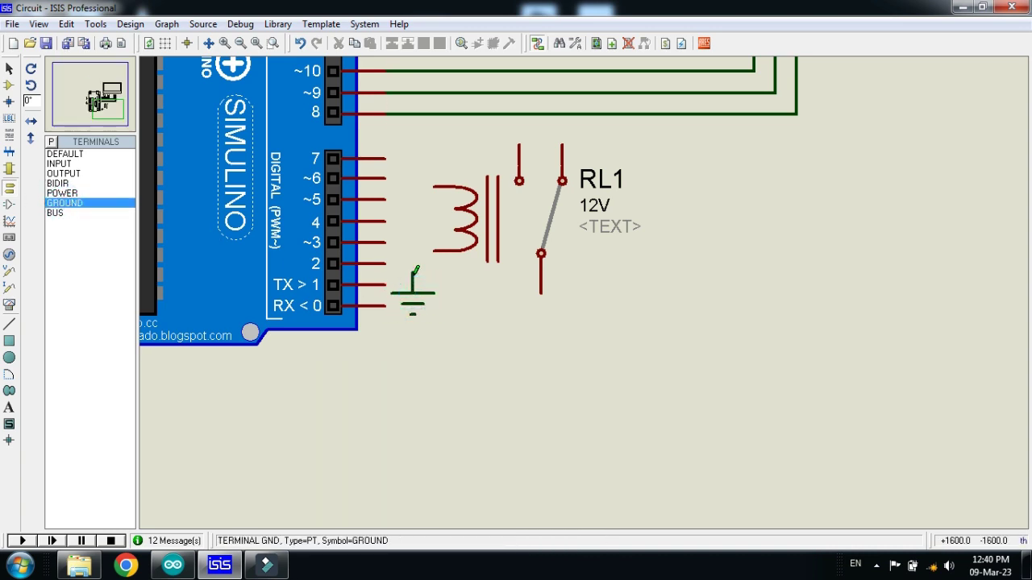
pyautogui.click(415, 270)
pyautogui.click(435, 251)
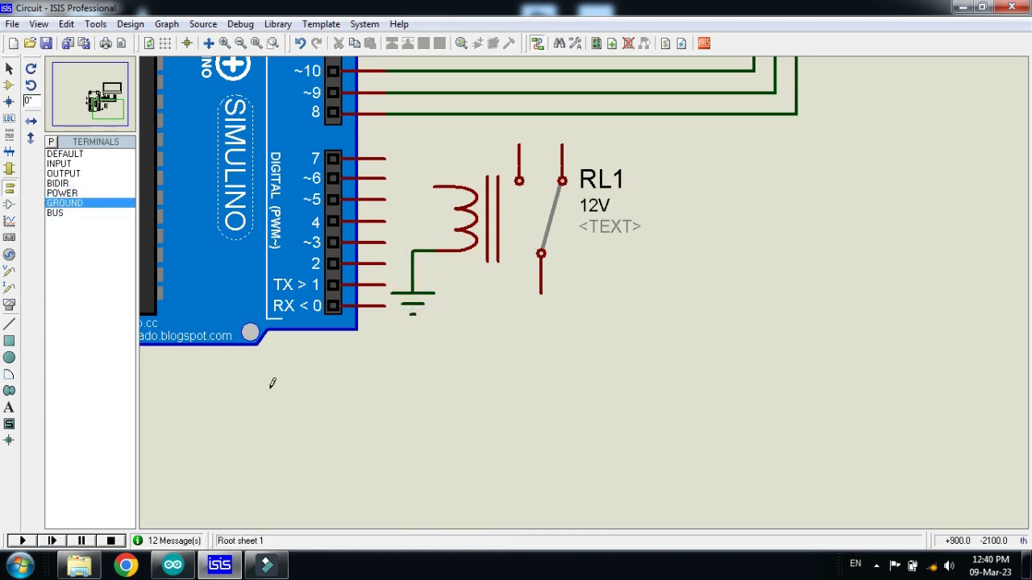
# Check the pin assignments in the Arduino IDE sketch, then return to ISIS and wire Arduino pin 7 to the relay coil's upper pin
pyautogui.click(173, 565)
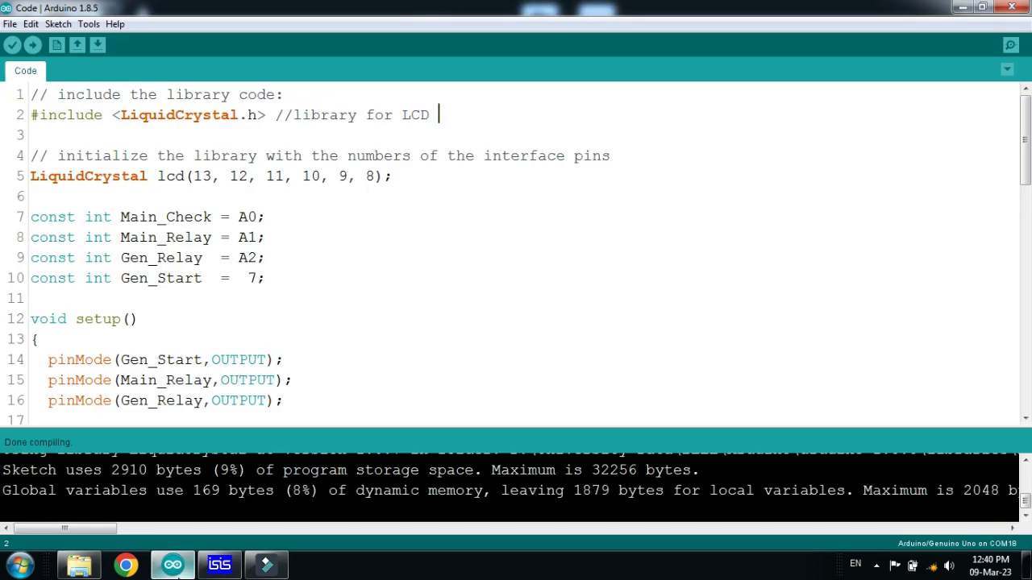
pyautogui.click(172, 565)
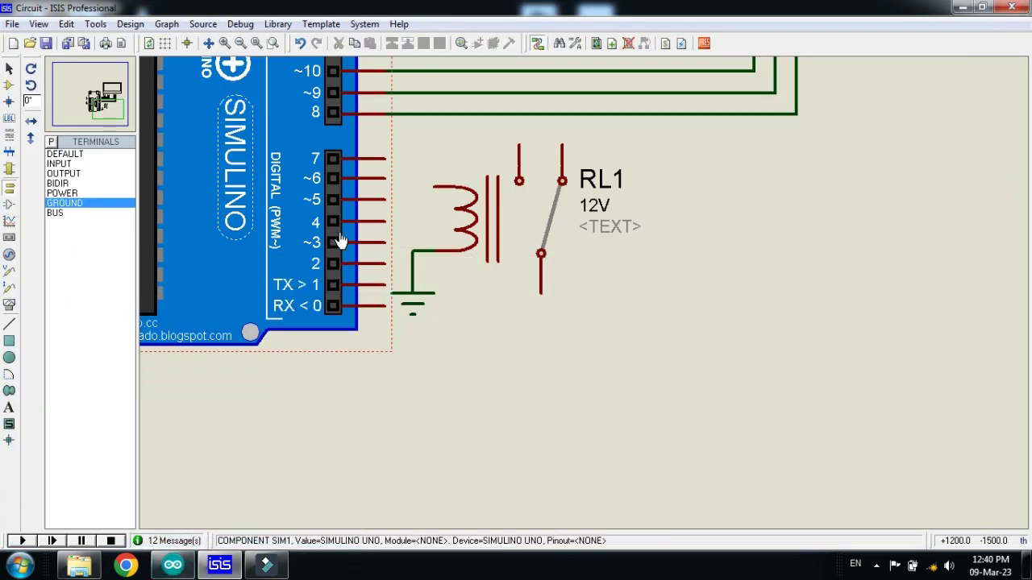
pyautogui.click(386, 158)
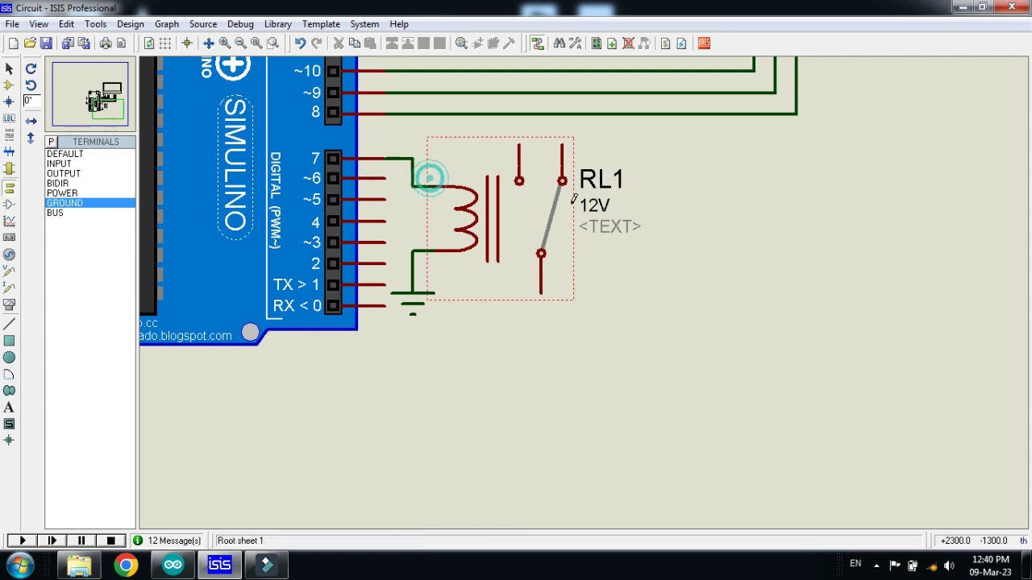
pyautogui.click(434, 187)
pyautogui.click(518, 145)
pyautogui.rightClick(606, 129)
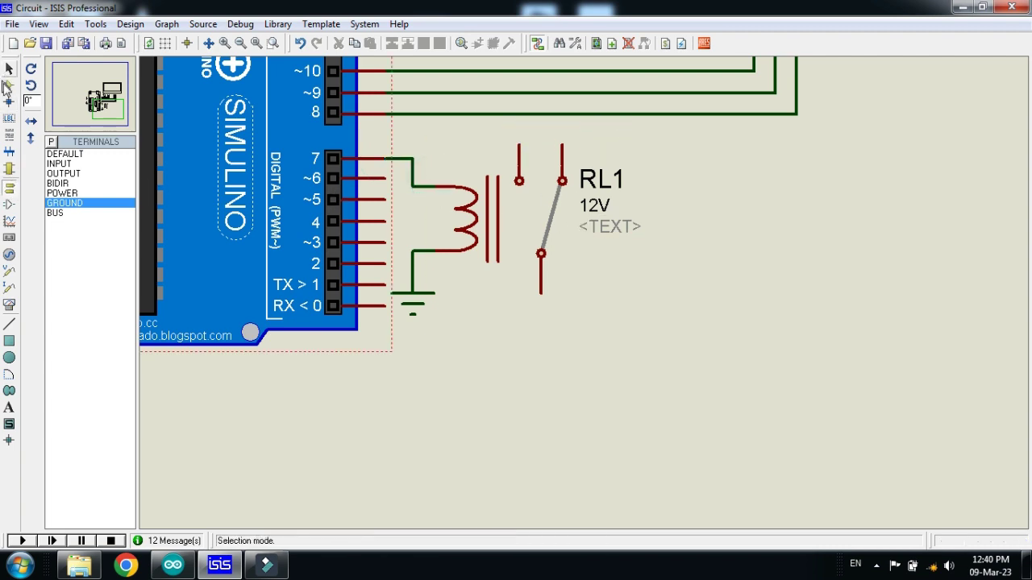
# Place an LED-GREEN below the relay and wire its upper pin to the relay's common contact
pyautogui.click(9, 84)
pyautogui.click(69, 183)
pyautogui.click(493, 334)
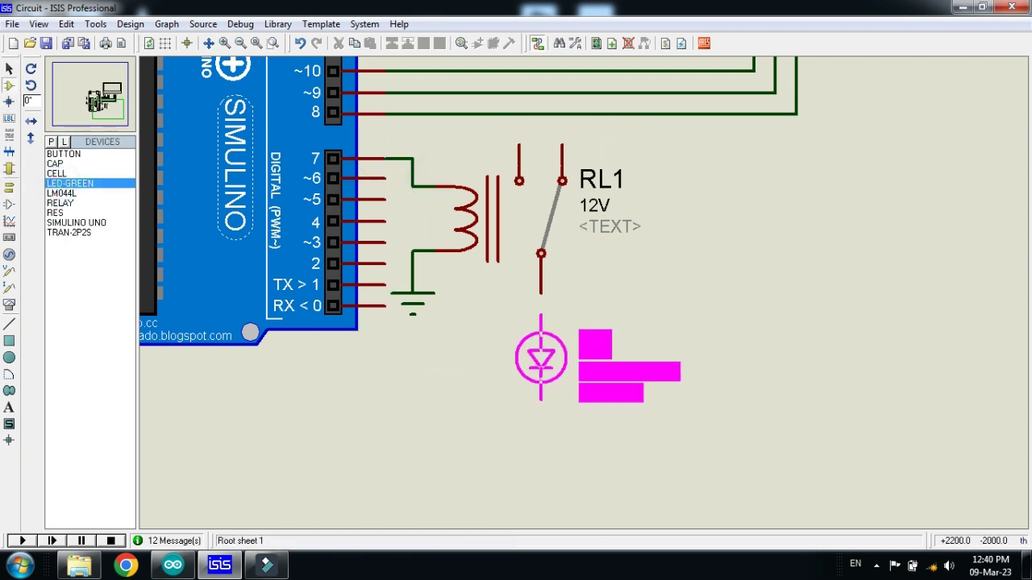
pyautogui.click(540, 359)
pyautogui.click(541, 315)
pyautogui.click(540, 294)
# Place a CELL battery to the right of the relay and LED
pyautogui.click(56, 173)
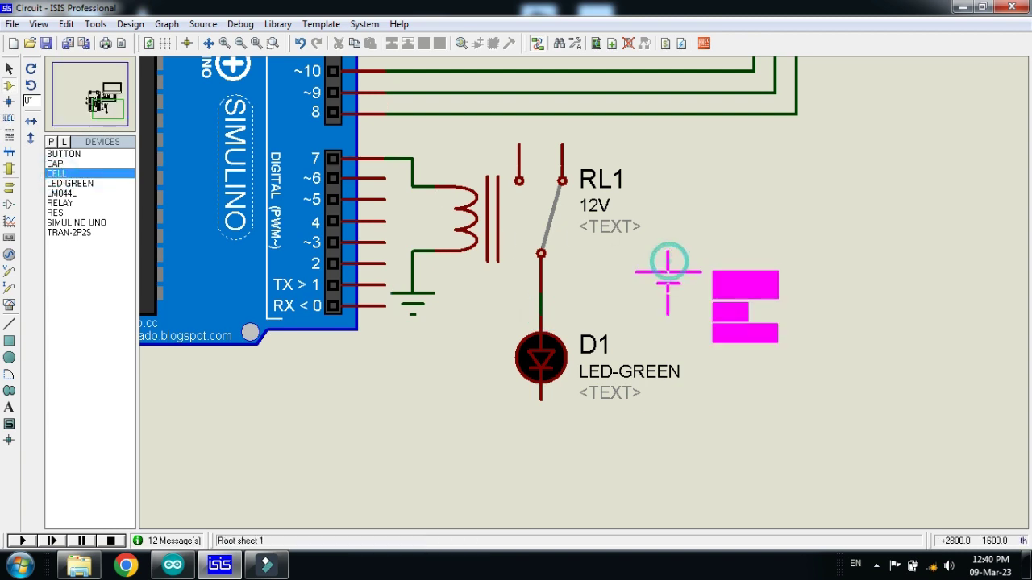
pyautogui.click(667, 275)
pyautogui.moveTo(669, 277); pyautogui.dragTo(692, 276)
# Wire the battery's positive pin to the relay's left contact and its negative pin to the LED's lower pin
pyautogui.click(518, 145)
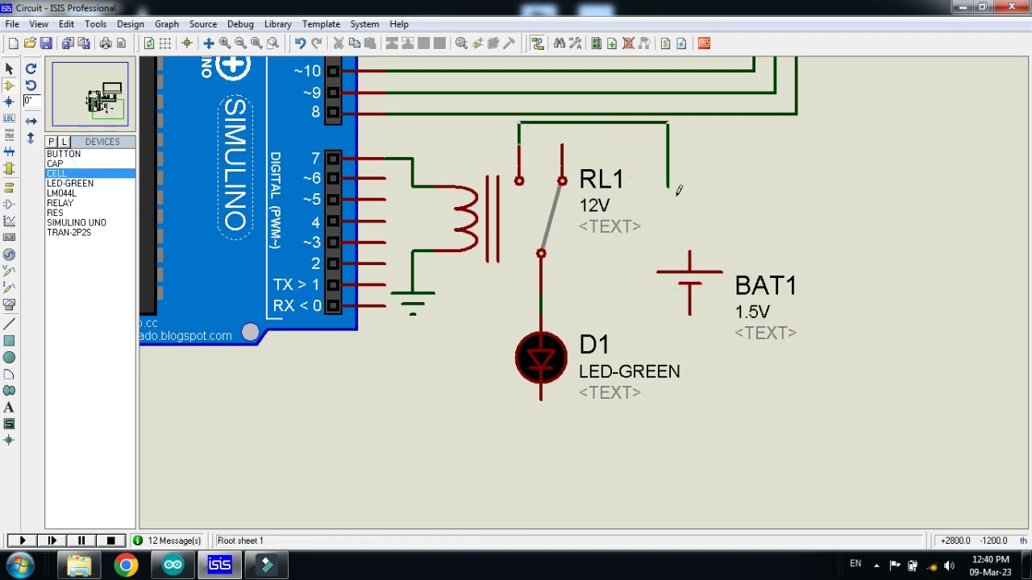
pyautogui.click(690, 256)
pyautogui.click(689, 313)
pyautogui.click(541, 399)
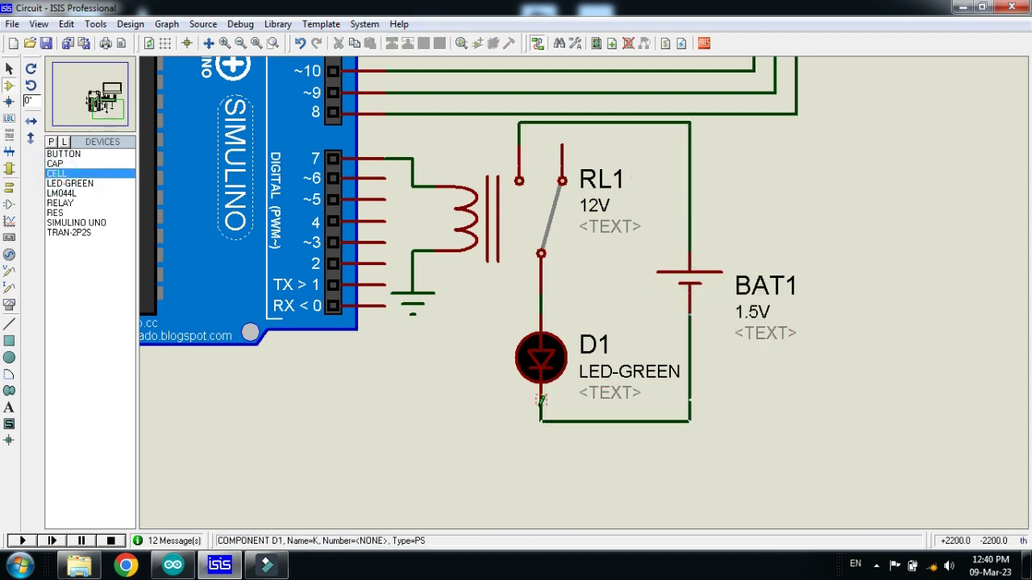
# Place a ground terminal beside the battery's negative wire and connect it to that wire
pyautogui.click(8, 187)
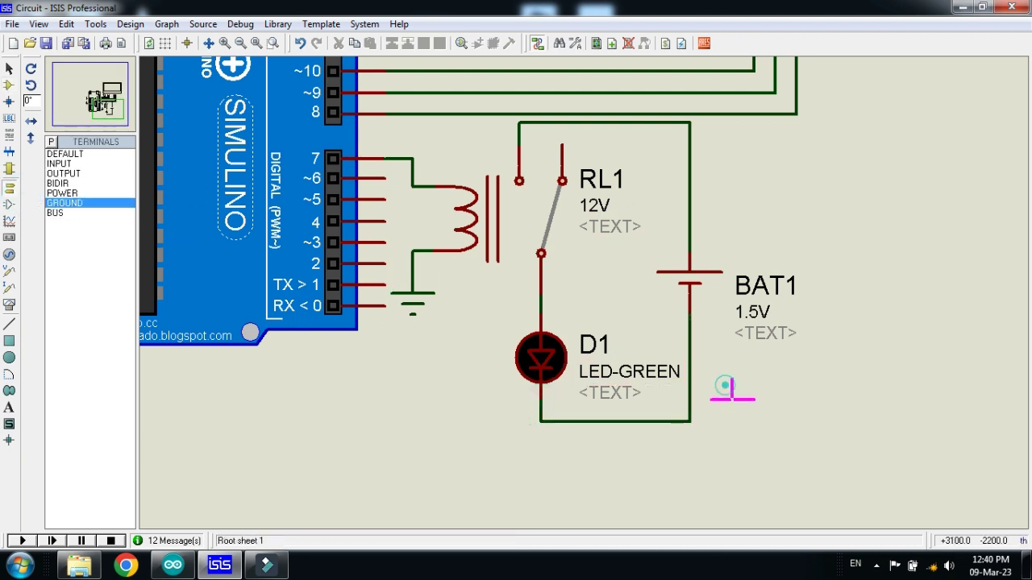
pyautogui.click(725, 387)
pyautogui.click(732, 377)
pyautogui.click(689, 357)
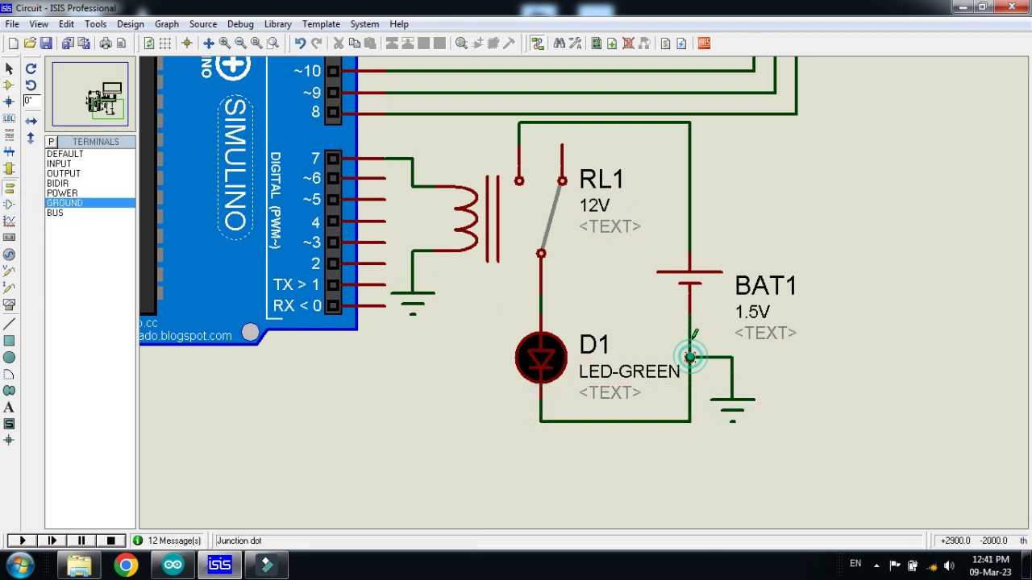
# Set the battery's voltage to 12V
pyautogui.doubleClick(669, 293)
pyautogui.moveTo(425, 186); pyautogui.dragTo(434, 187)
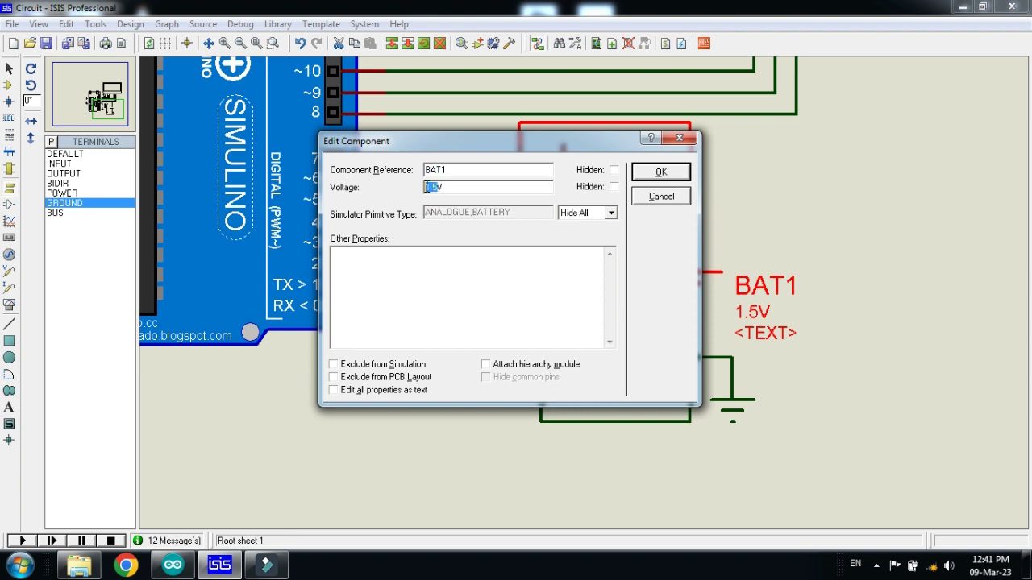
pyautogui.press('Return')
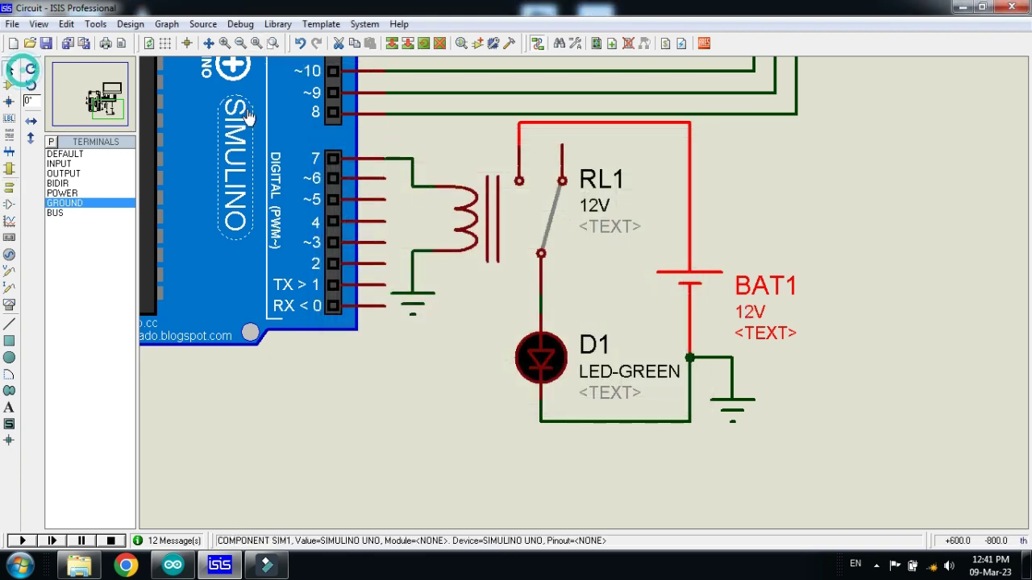
# Set the relay's component value to 5V
pyautogui.doubleClick(552, 216)
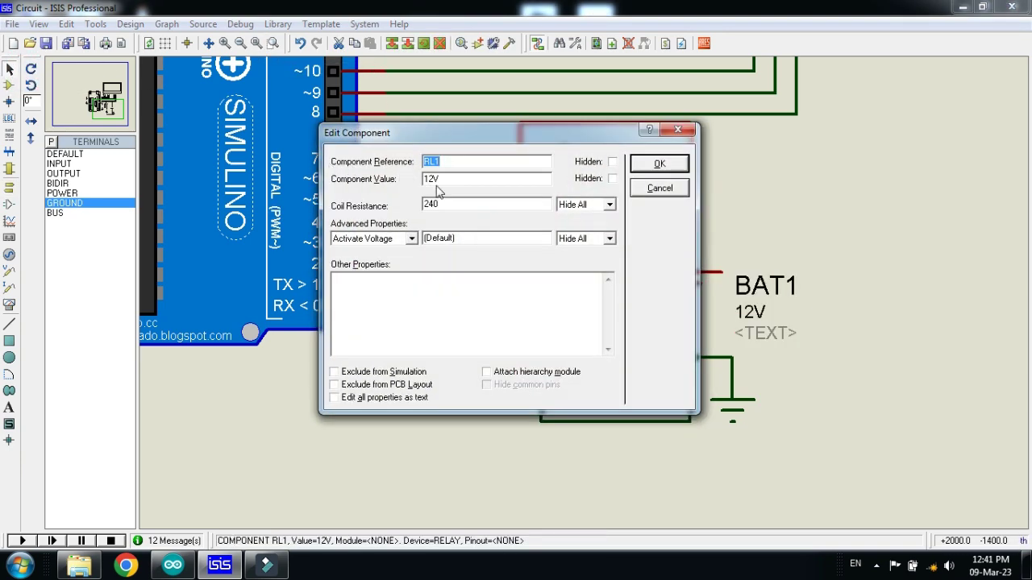
pyautogui.moveTo(435, 181); pyautogui.dragTo(390, 174)
pyautogui.write('5V')
pyautogui.press('Return')
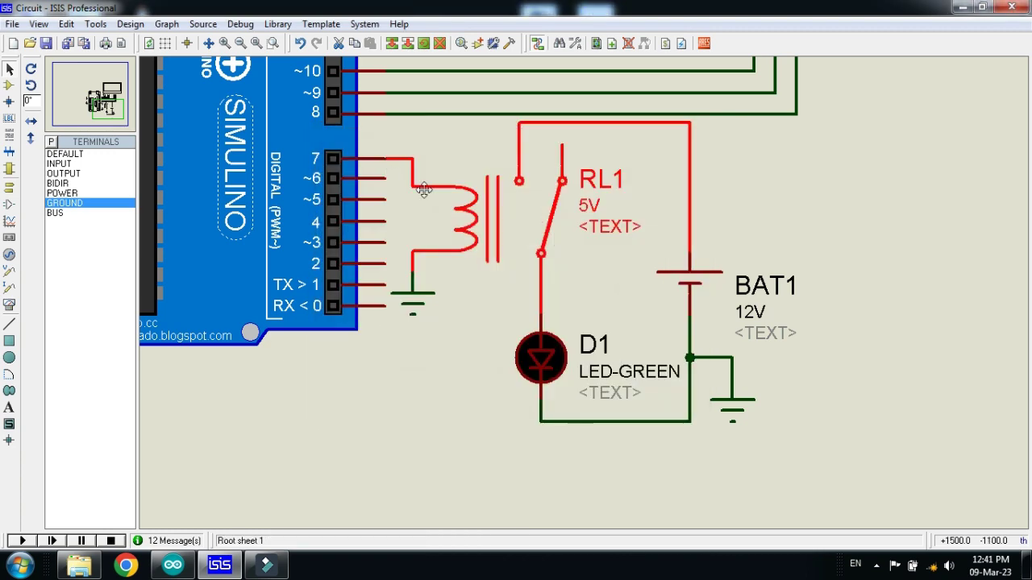
# Add the ALTERNATOR voltage source from the device library and place it in the empty area well to the left of the Arduino
pyautogui.scroll(-1, 738, 194)
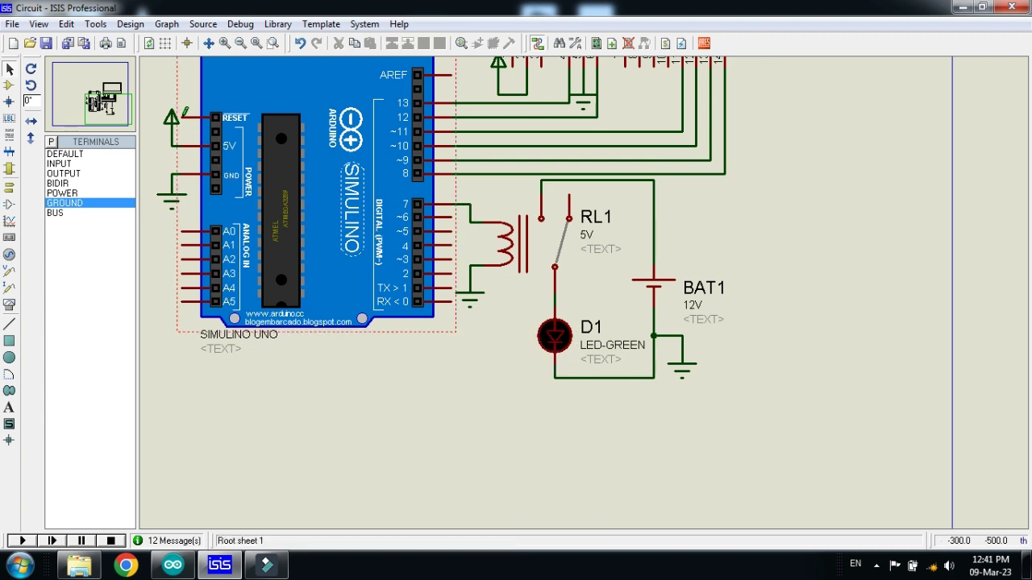
pyautogui.moveTo(116, 113); pyautogui.dragTo(89, 96)
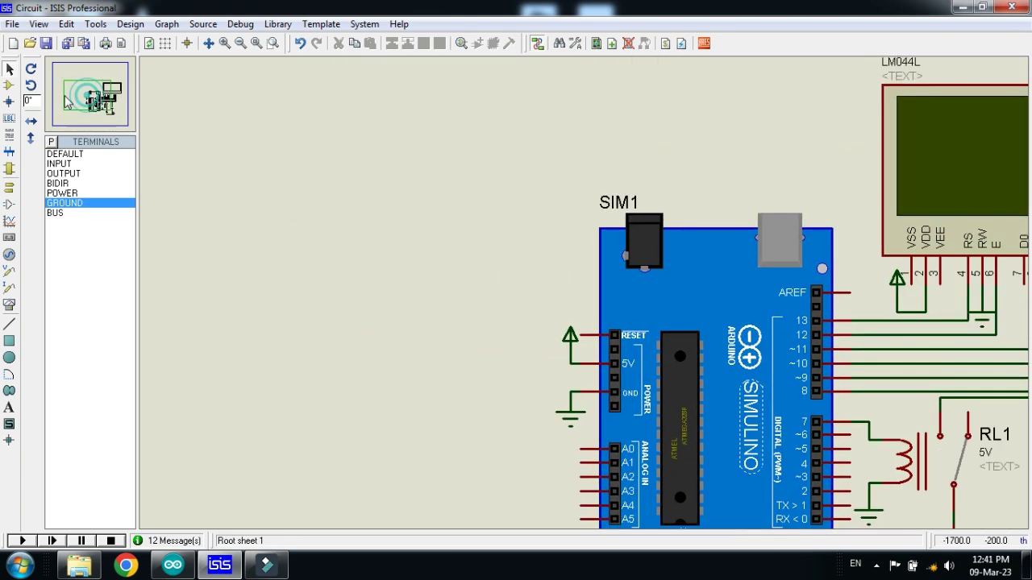
pyautogui.click(51, 142)
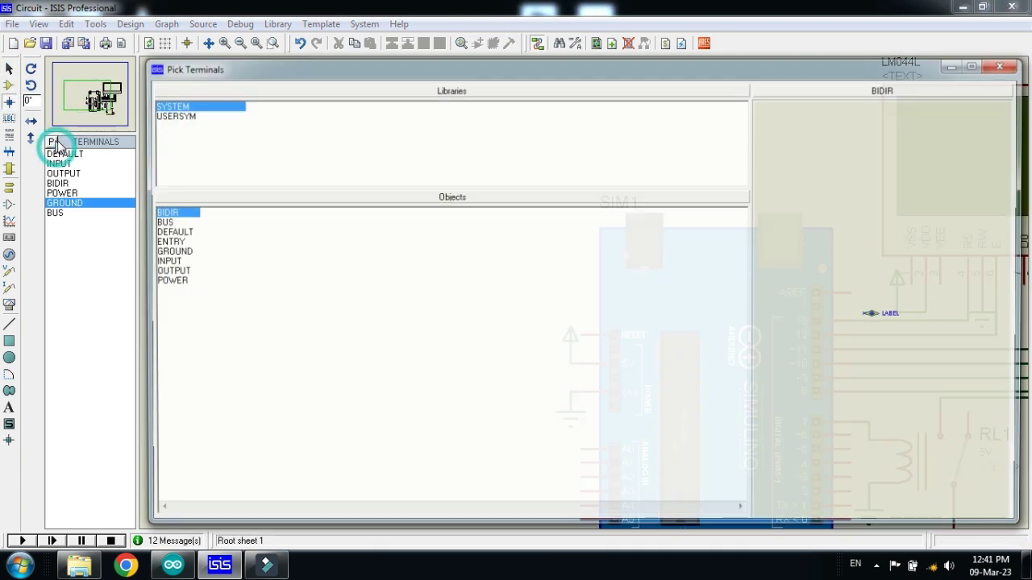
pyautogui.click(1006, 63)
pyautogui.click(9, 84)
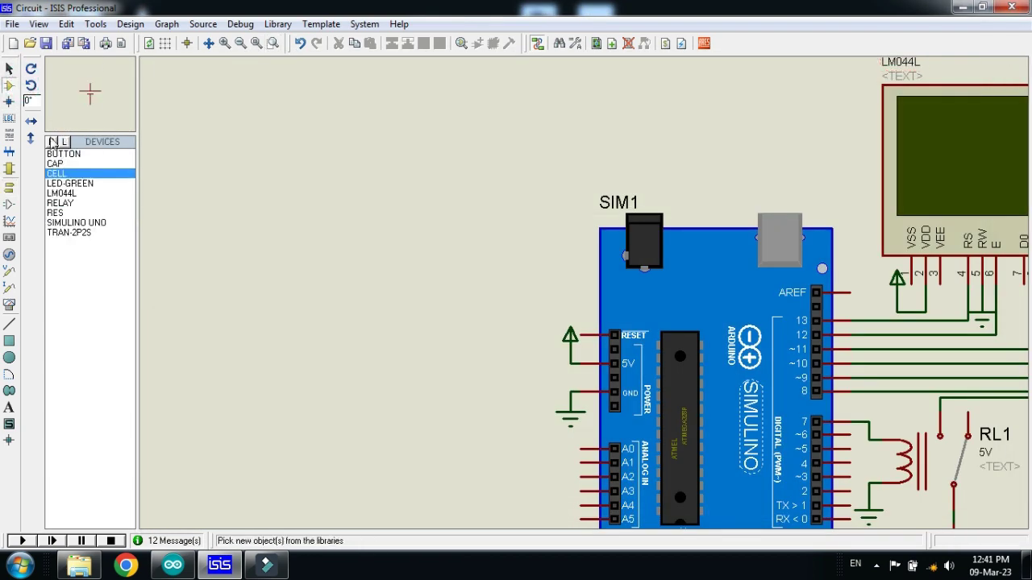
pyautogui.click(51, 142)
pyautogui.write('altet')
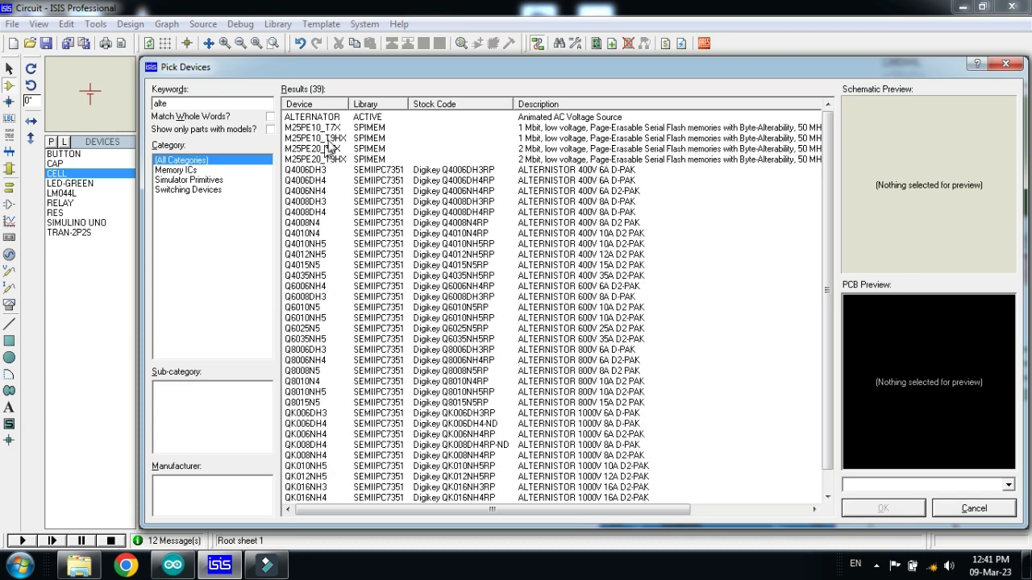
pyautogui.doubleClick(332, 117)
pyautogui.click(883, 508)
pyautogui.click(350, 203)
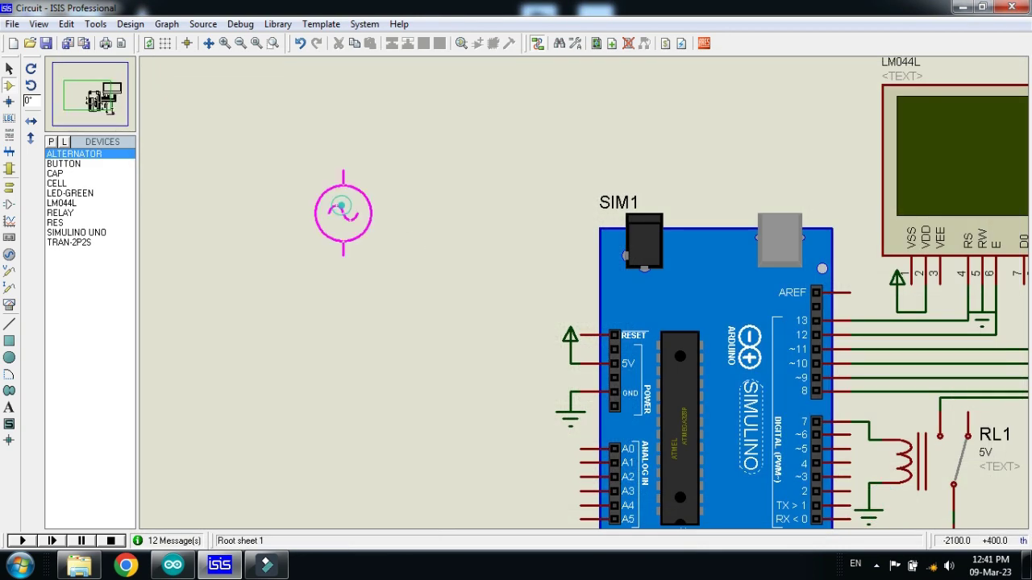
pyautogui.click(224, 199)
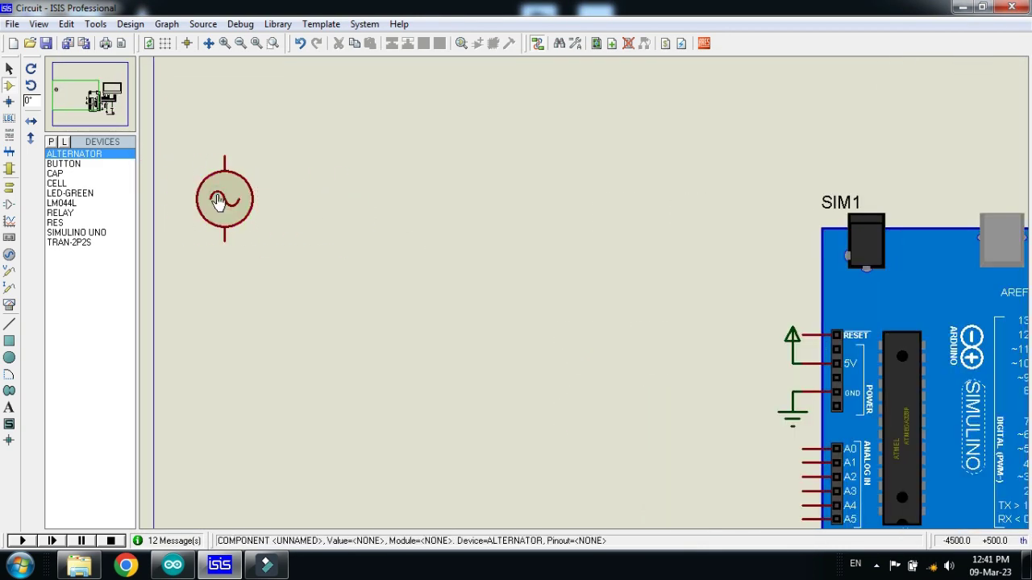
# Place a TRAN-2P2S transformer just to the right of the alternator
pyautogui.click(79, 244)
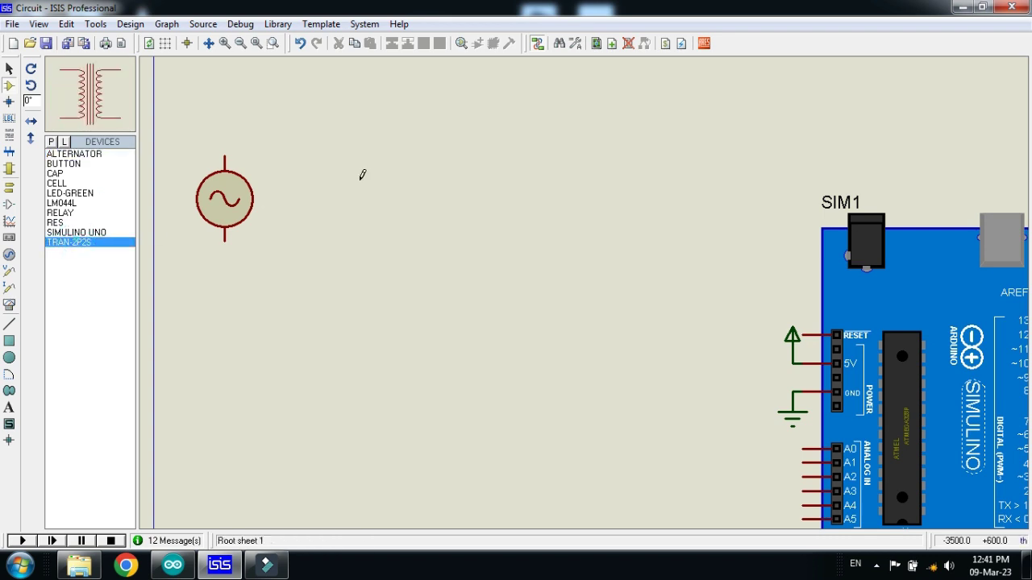
pyautogui.click(359, 185)
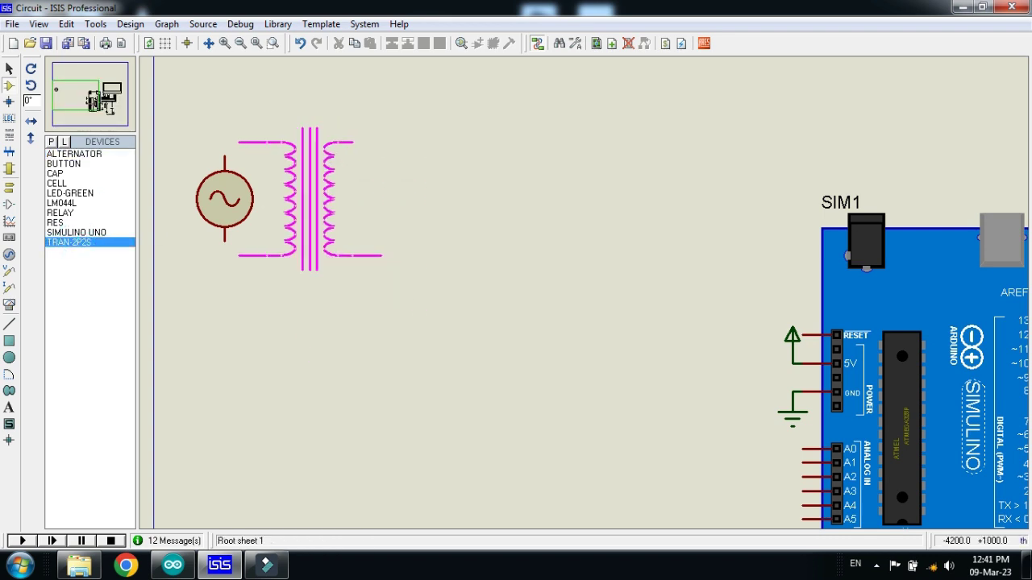
pyautogui.click(310, 199)
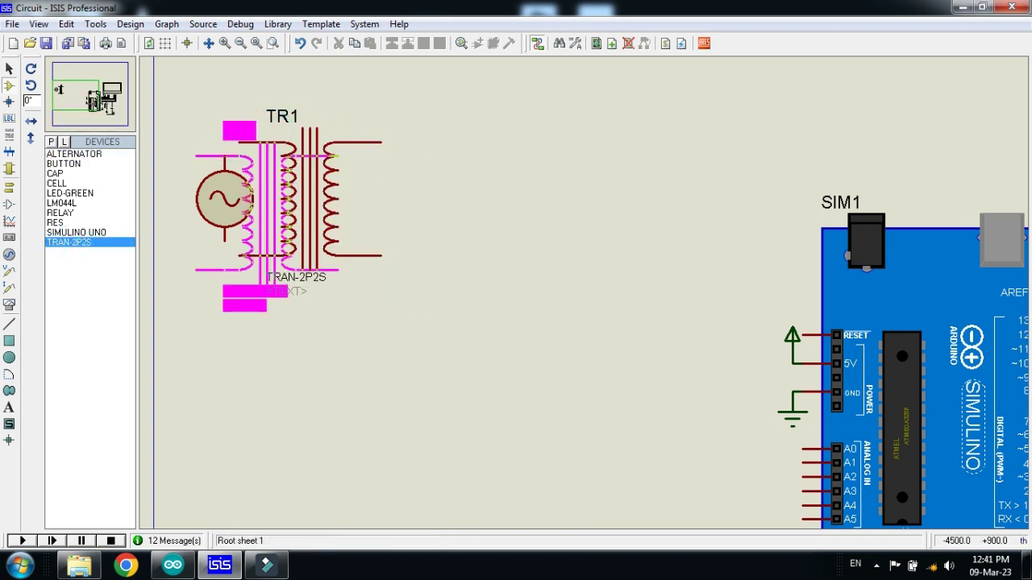
# Wire the alternator's upper and lower pins to the transformer's two primary pins
pyautogui.click(224, 142)
pyautogui.click(240, 142)
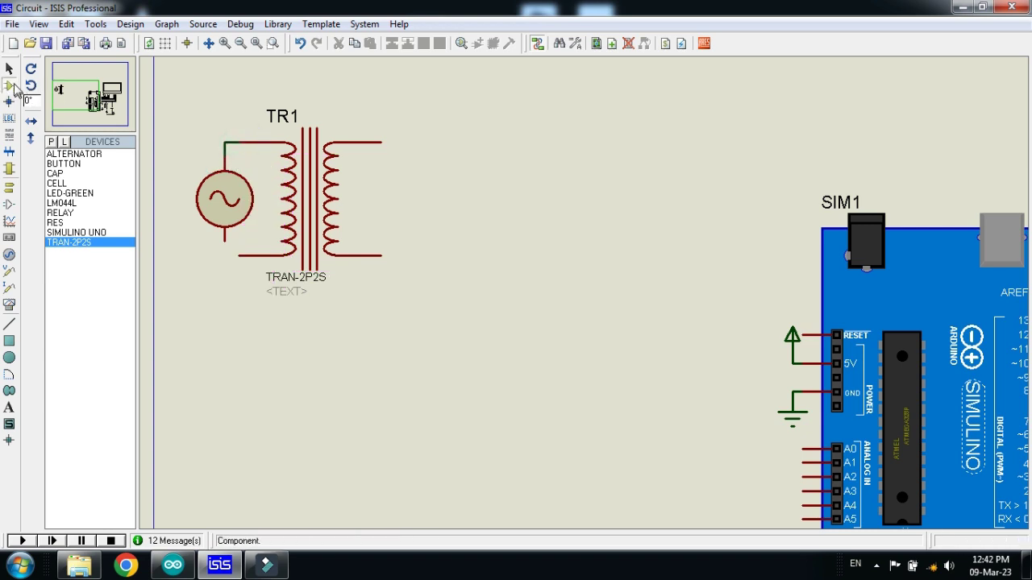
pyautogui.click(224, 242)
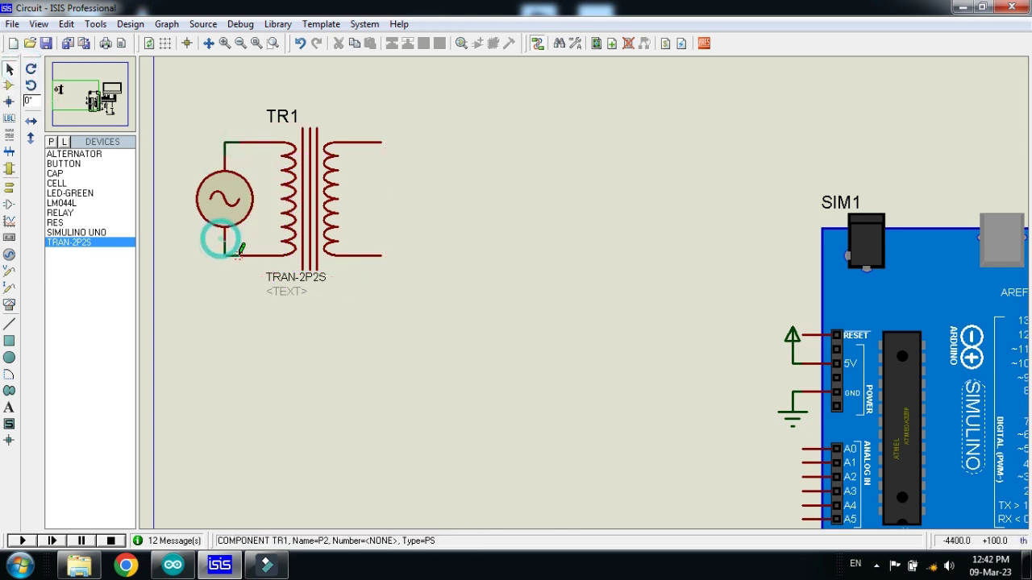
pyautogui.click(239, 256)
# Edit the amplitude in the alternator's component properties
pyautogui.doubleClick(229, 217)
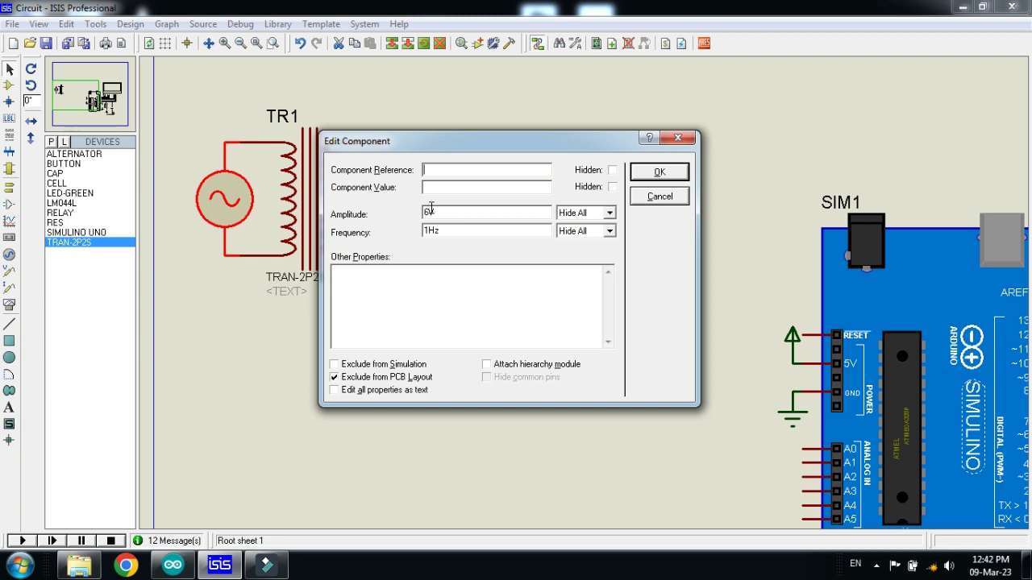
pyautogui.moveTo(428, 208); pyautogui.dragTo(416, 217)
pyautogui.press('Return')
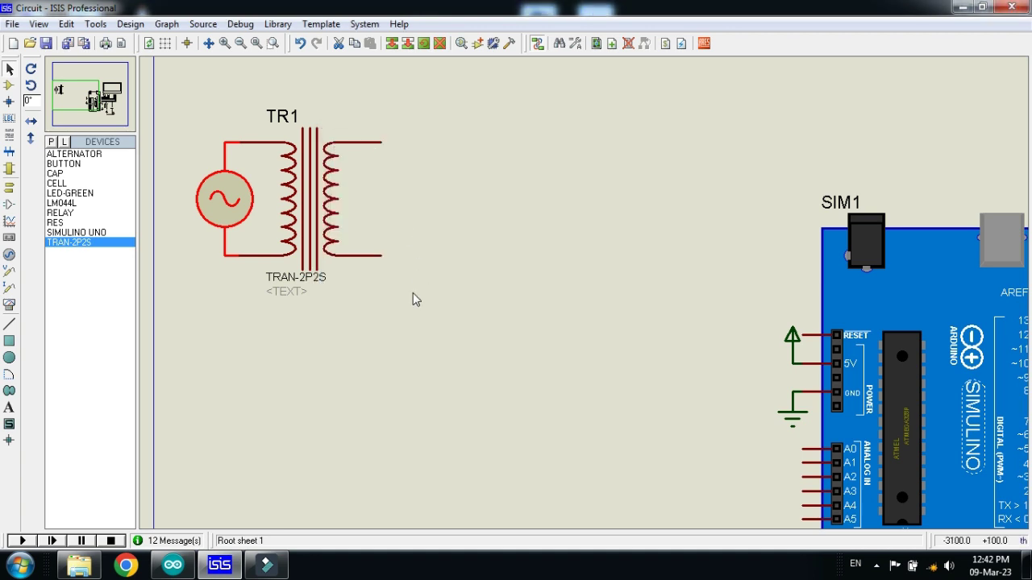
pyautogui.click(412, 333)
# Block-copy the alternator and place the duplicate directly below the original
pyautogui.moveTo(167, 114); pyautogui.dragTo(267, 312)
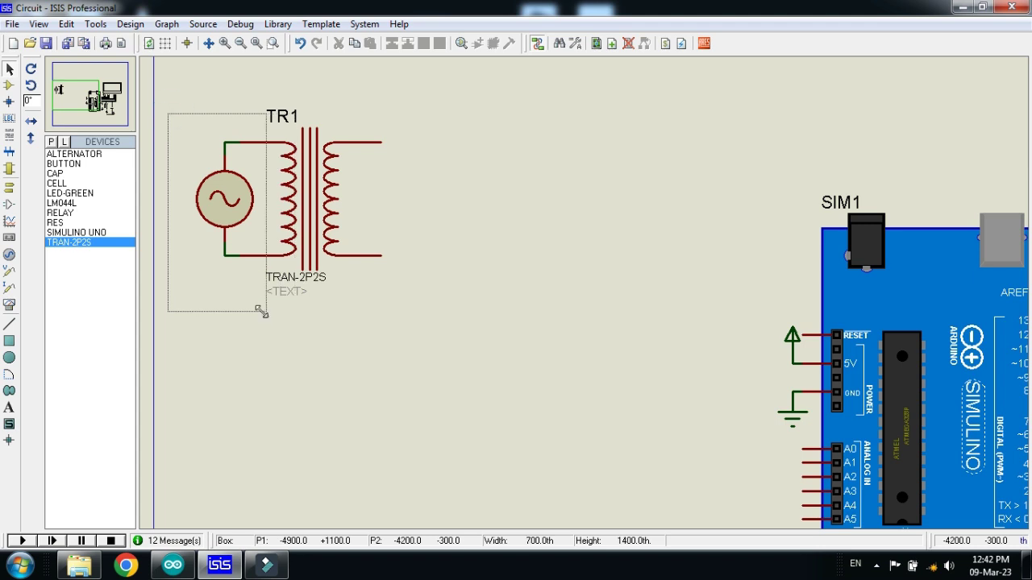
pyautogui.rightClick(241, 169)
pyautogui.click(281, 266)
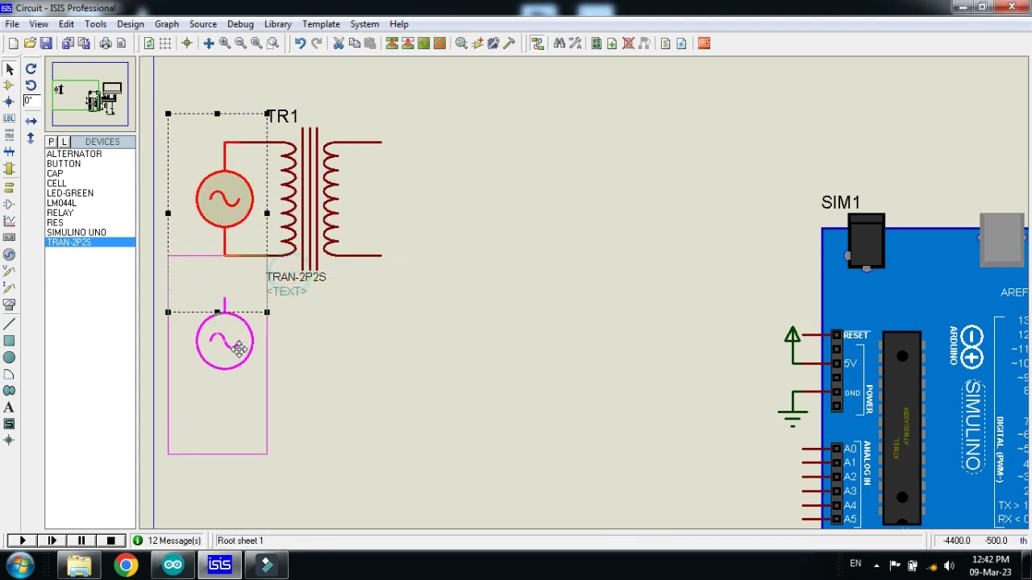
pyautogui.click(282, 492)
pyautogui.click(386, 364)
# Edit the coupling factor in the component properties of transformer TR1
pyautogui.click(331, 197)
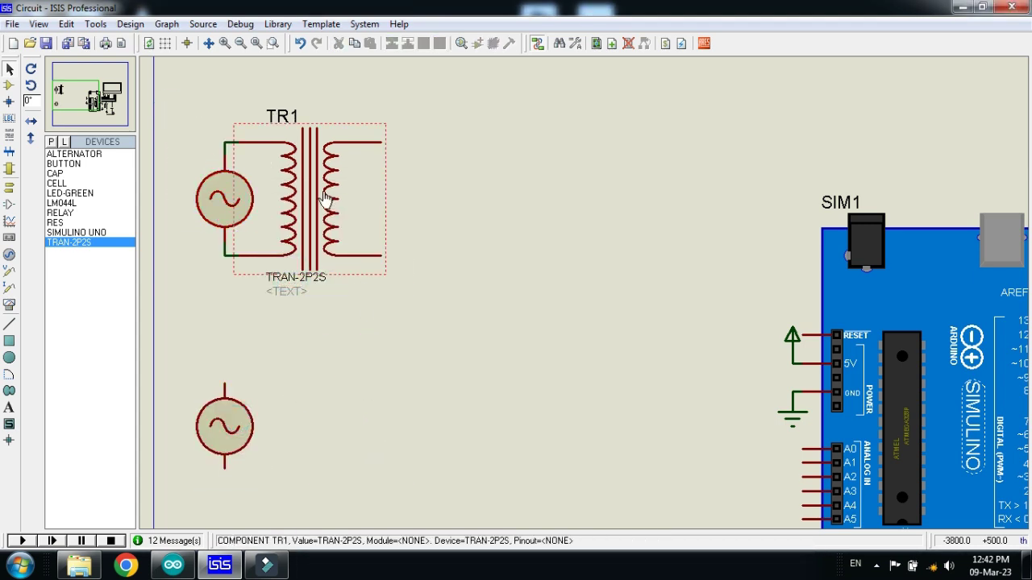
pyautogui.click(330, 197)
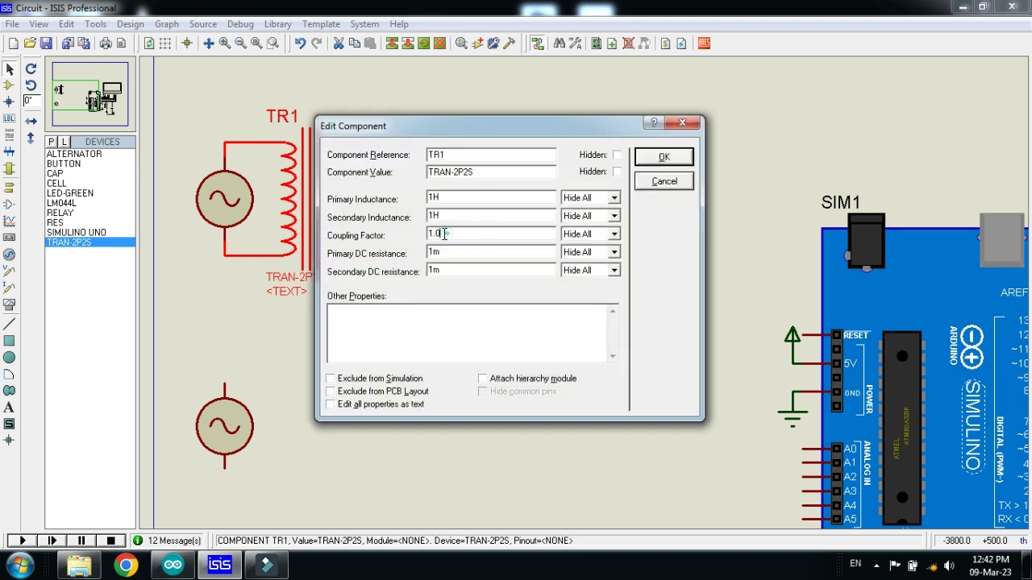
pyautogui.moveTo(444, 234); pyautogui.dragTo(425, 233)
pyautogui.click(661, 158)
pyautogui.click(566, 153)
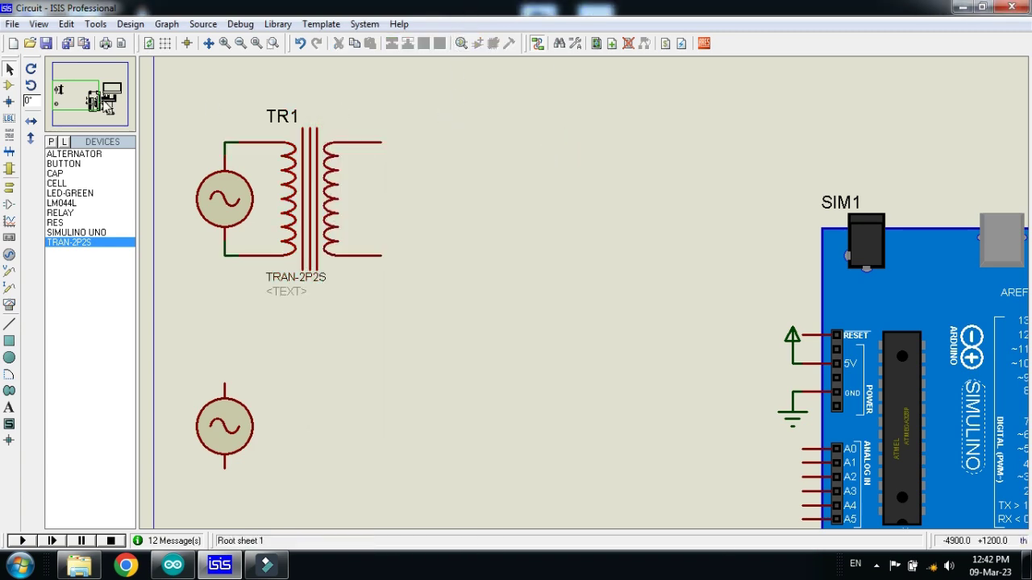
# Add the generic DIODE from the device library and place it at the transformer's upper secondary pin
pyautogui.click(51, 141)
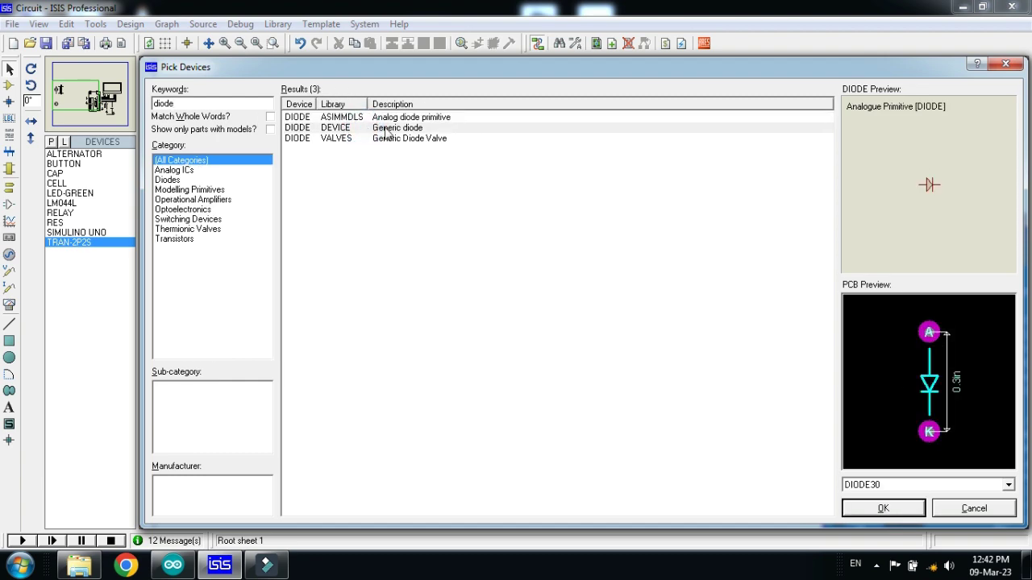
pyautogui.doubleClick(385, 133)
pyautogui.click(851, 511)
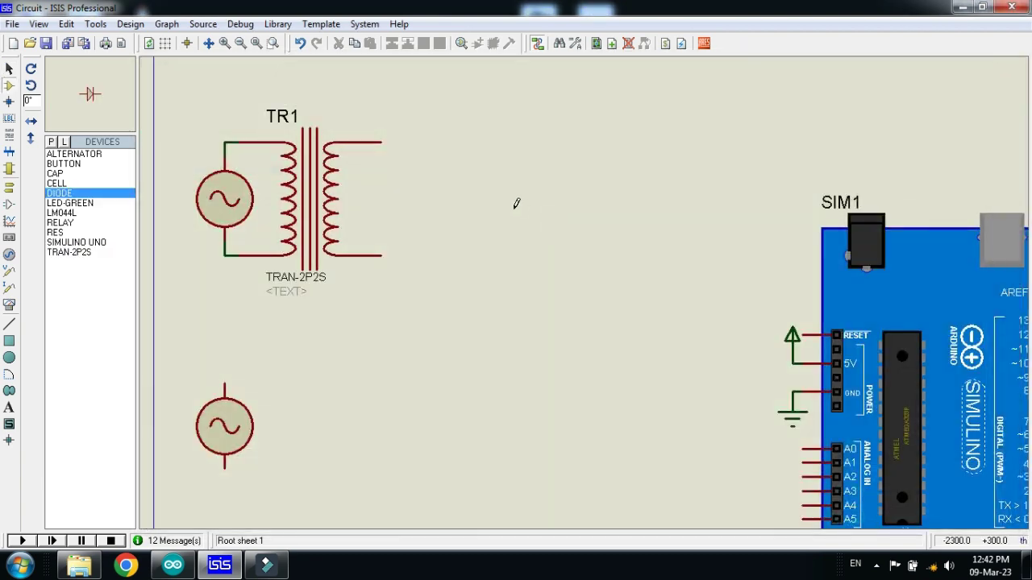
pyautogui.click(418, 143)
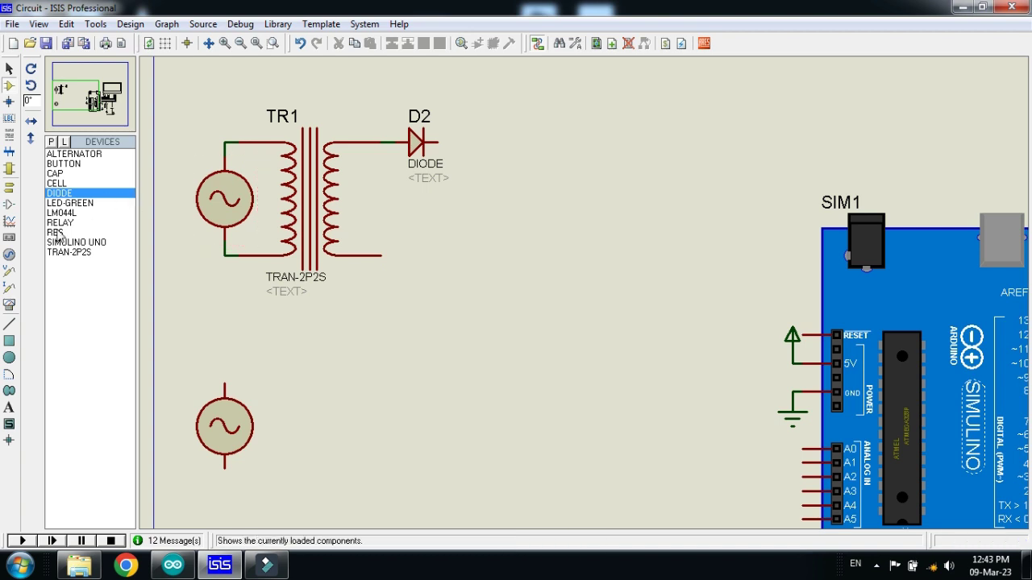
# Place a CAP capacitor below and right of the diode, rotated clockwise so that it stands vertically
pyautogui.click(56, 174)
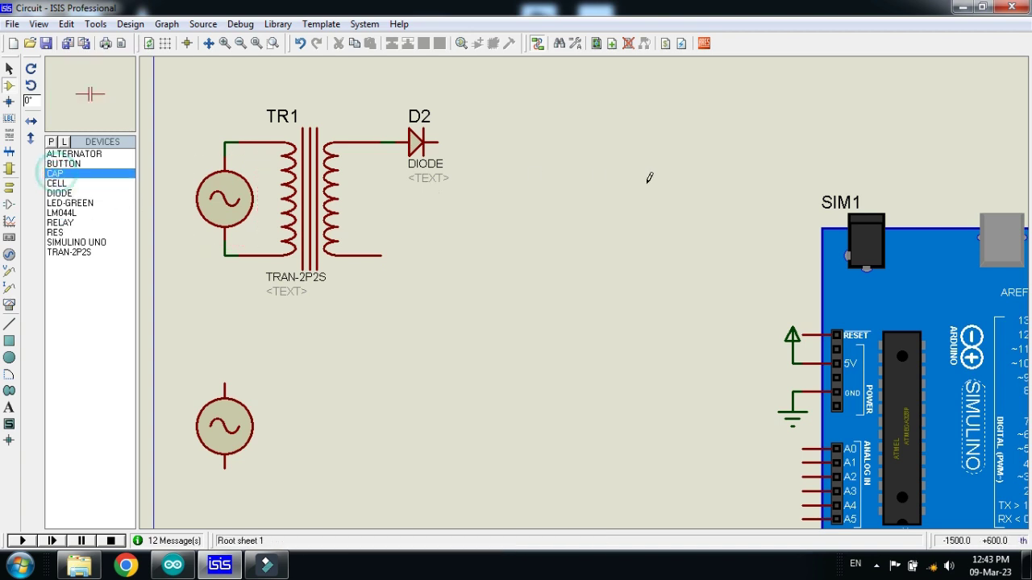
pyautogui.click(645, 179)
pyautogui.click(490, 198)
pyautogui.rightClick(486, 199)
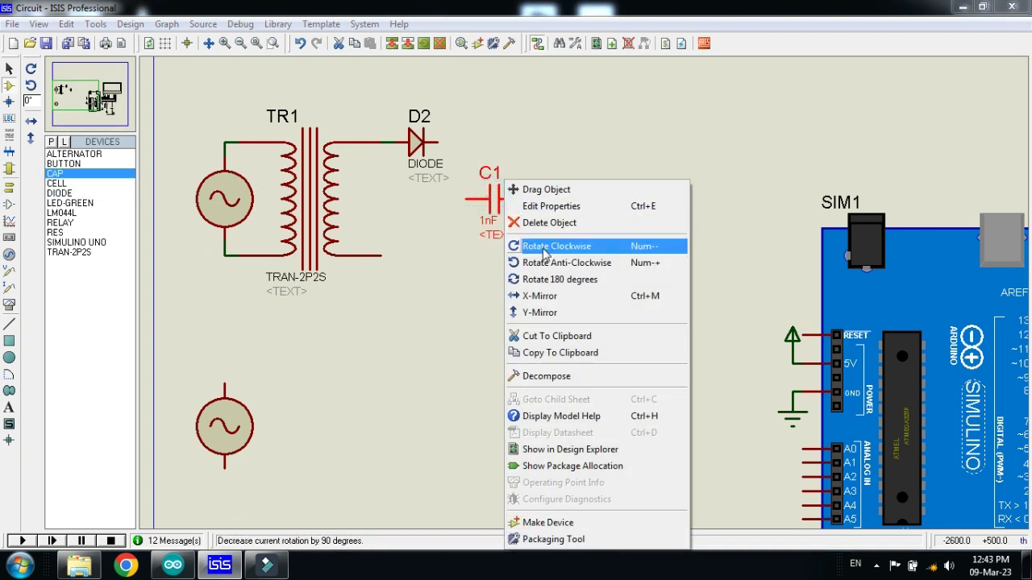
pyautogui.click(542, 246)
pyautogui.moveTo(499, 198); pyautogui.dragTo(465, 197)
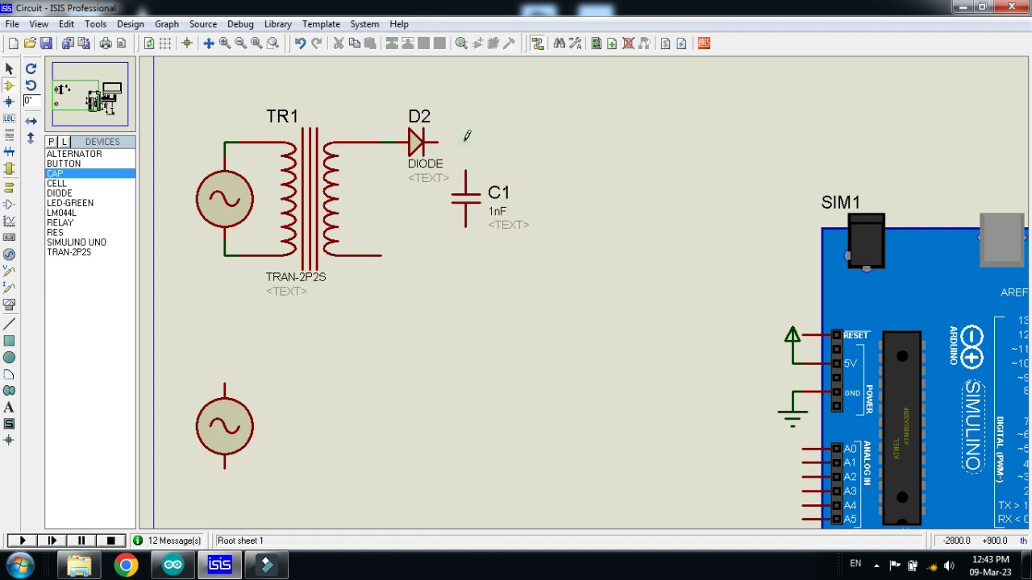
# Wire the capacitor between the diode's output and the transformer's lower secondary pin, shifting it slightly closer to the diode
pyautogui.click(437, 142)
pyautogui.click(466, 173)
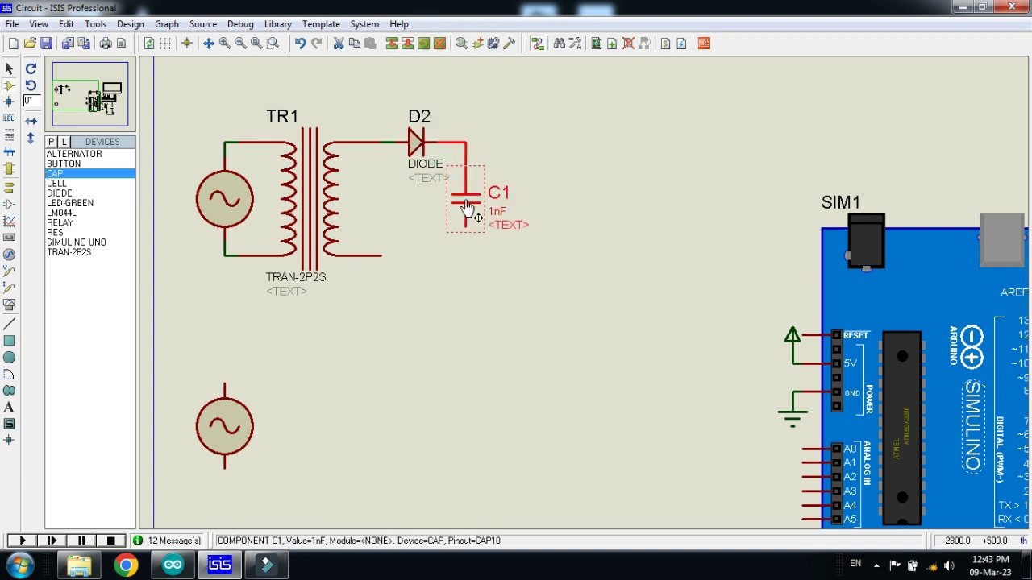
pyautogui.click(465, 200)
pyautogui.moveTo(465, 200); pyautogui.dragTo(452, 201)
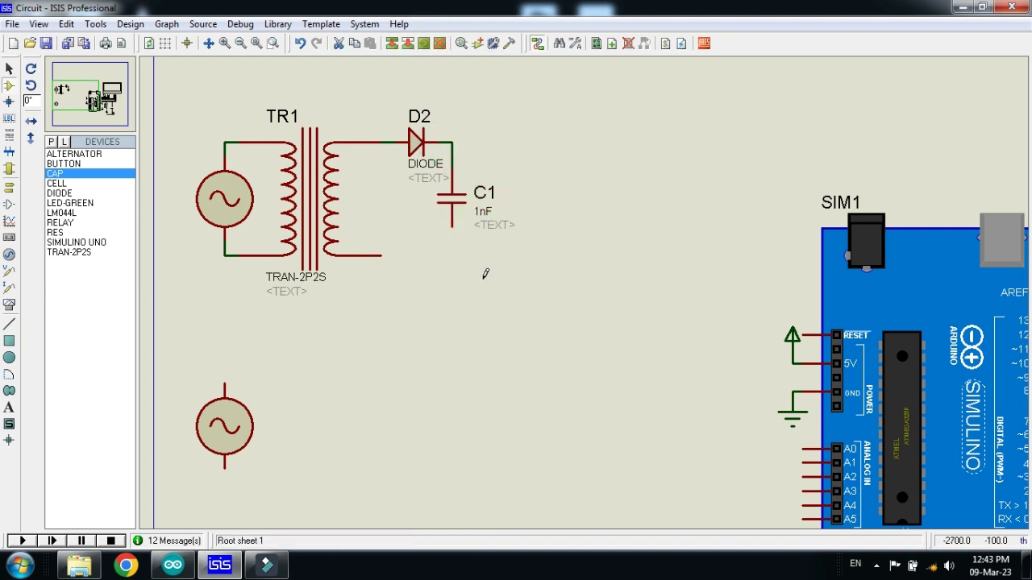
pyautogui.click(452, 227)
pyautogui.click(383, 257)
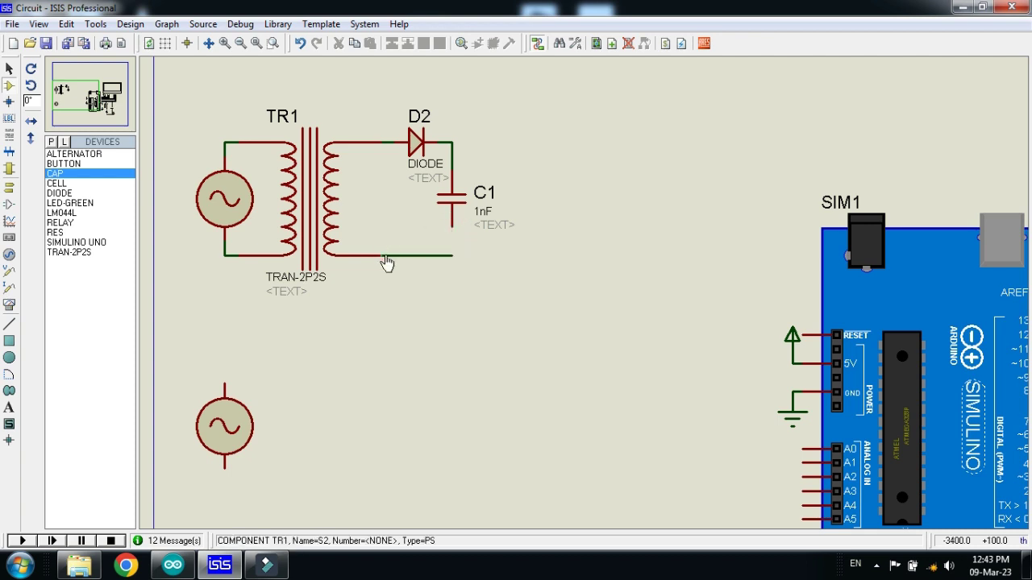
# Set capacitor C1's capacitance to 10uF
pyautogui.click(466, 208)
pyautogui.click(468, 209)
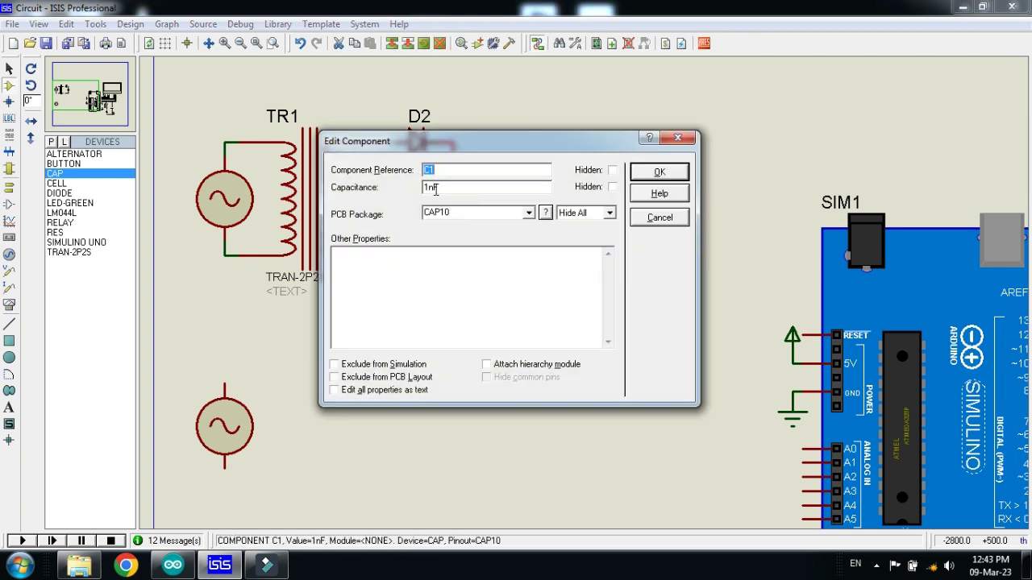
pyautogui.moveTo(449, 185); pyautogui.dragTo(433, 186)
pyautogui.write('0uF')
pyautogui.press('Return')
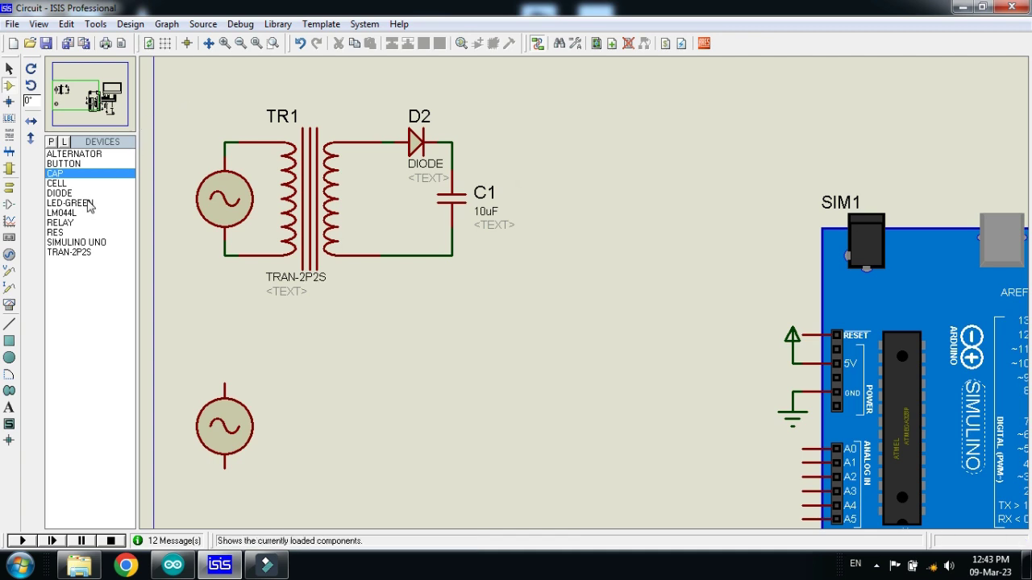
# Place a RES resistor to the right of the capacitor and rotate it to stand vertically
pyautogui.click(56, 232)
pyautogui.click(513, 156)
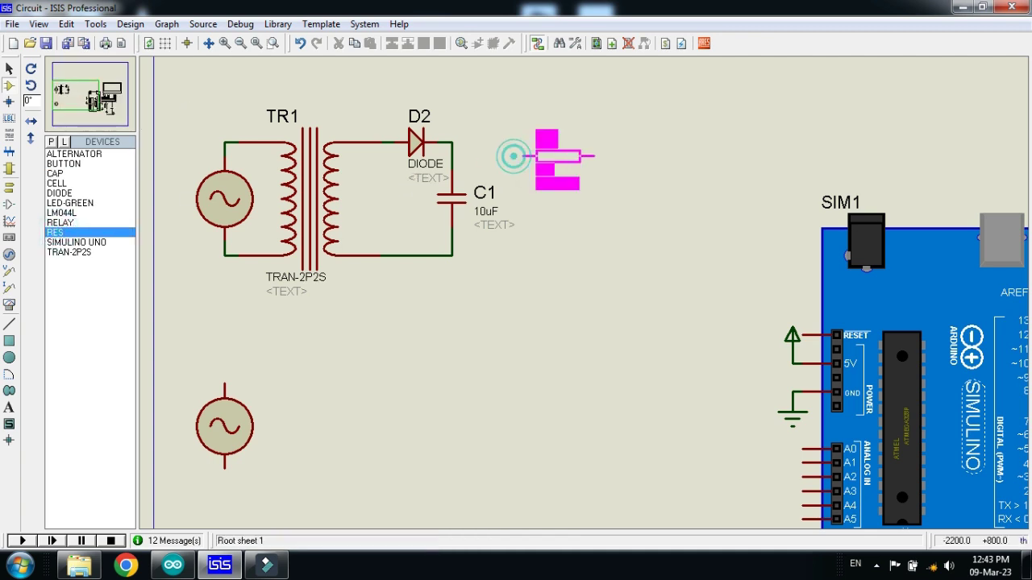
pyautogui.click(513, 156)
pyautogui.rightClick(564, 153)
pyautogui.click(625, 212)
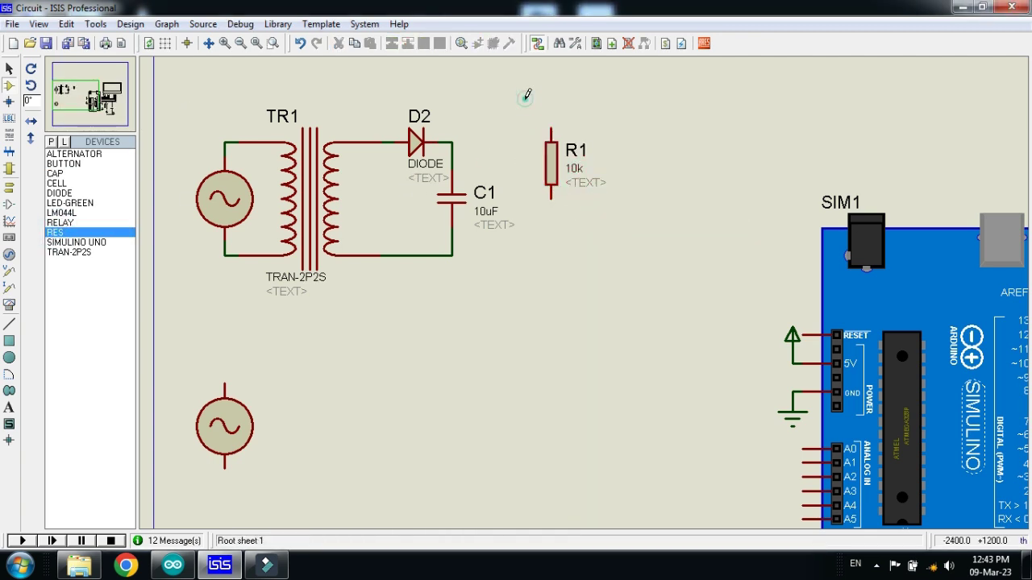
# Block-copy resistor R1 and place the duplicate directly below it
pyautogui.moveTo(525, 95); pyautogui.dragTo(594, 215)
pyautogui.rightClick(564, 154)
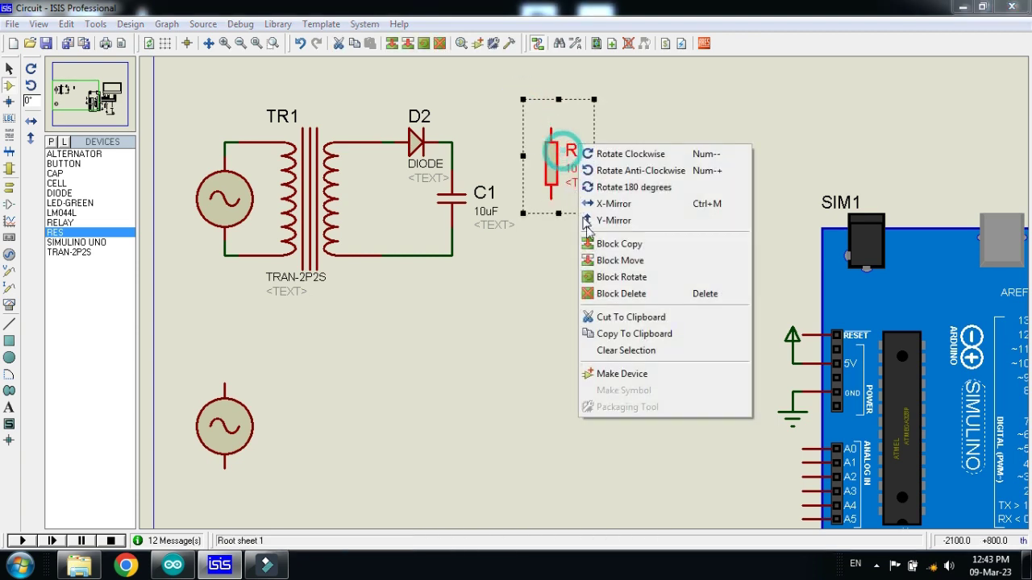
pyautogui.click(593, 243)
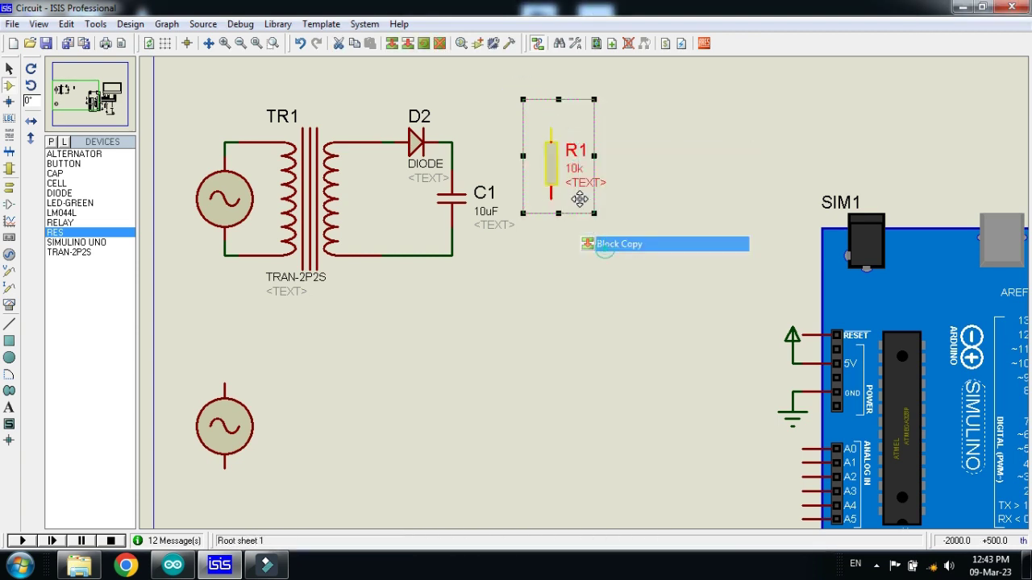
pyautogui.click(581, 290)
pyautogui.rightClick(668, 270)
pyautogui.click(661, 254)
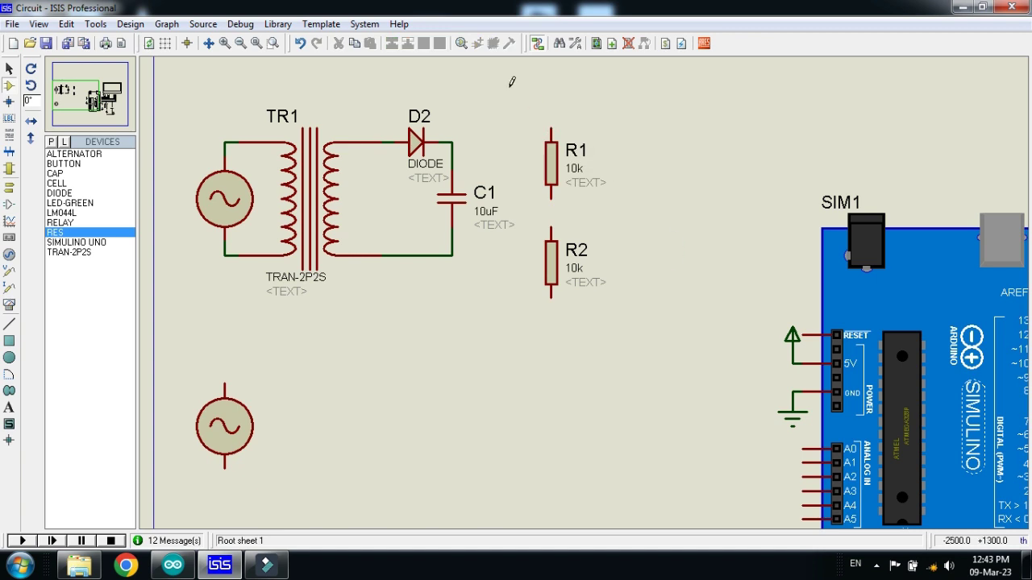
# Move resistors R1 and R2 together closer to capacitor C1
pyautogui.moveTo(511, 97); pyautogui.dragTo(622, 312)
pyautogui.moveTo(556, 157); pyautogui.dragTo(525, 152)
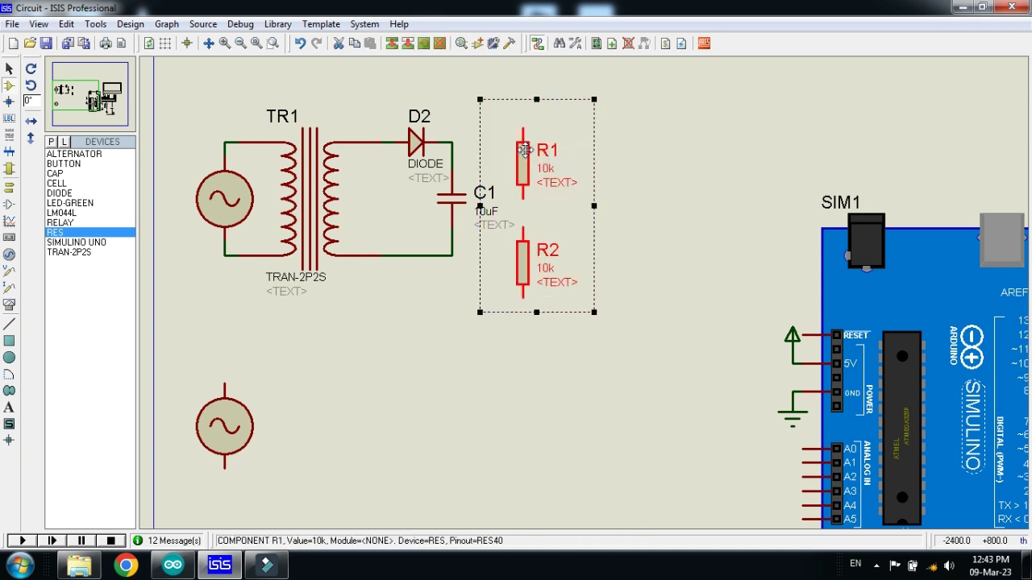
pyautogui.click(515, 153)
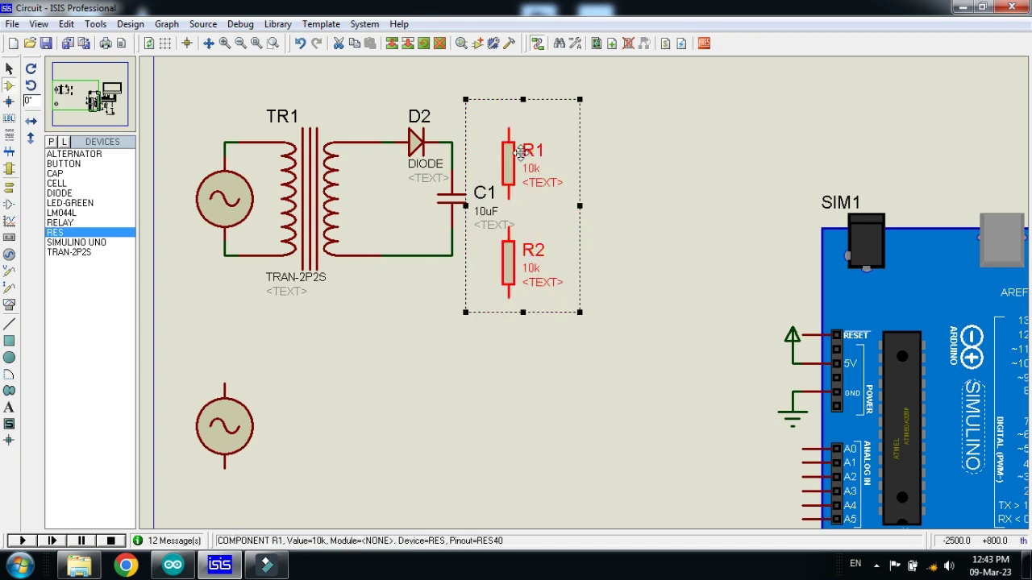
pyautogui.click(640, 173)
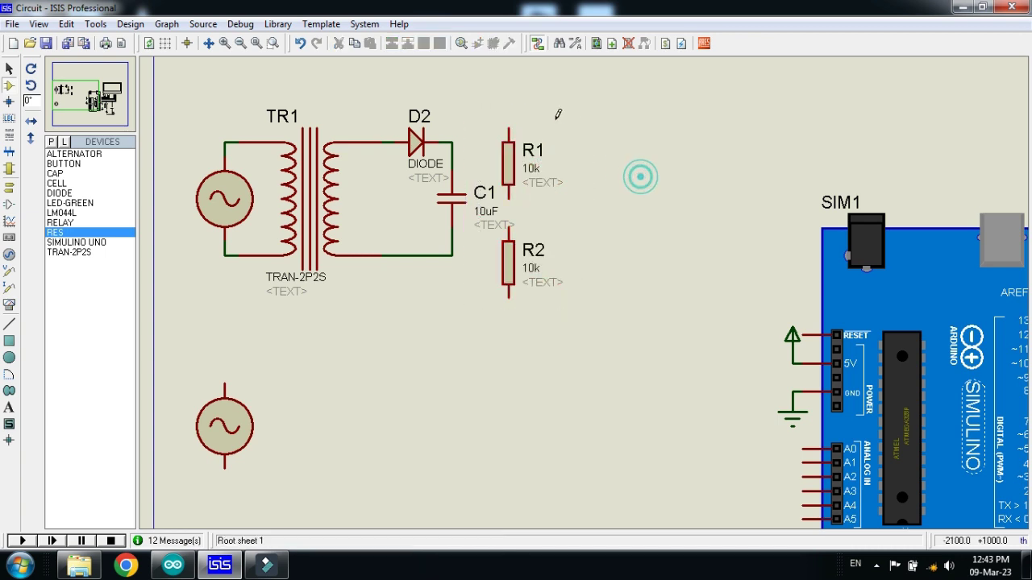
# Wire R1 and R2 in series across capacitor C1, from the diode output down to the transformer's lower secondary wire
pyautogui.click(452, 143)
pyautogui.click(508, 128)
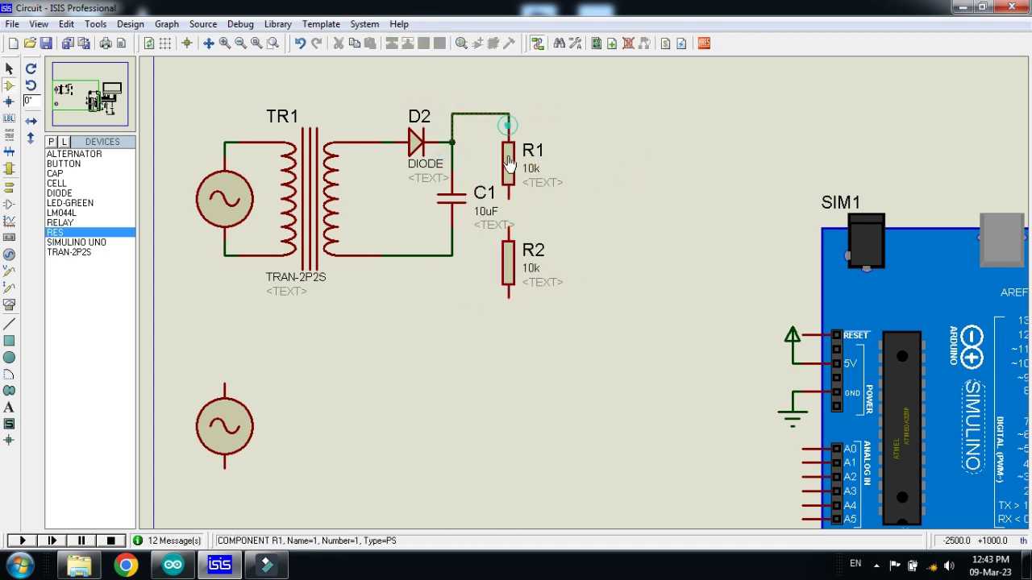
pyautogui.click(508, 296)
pyautogui.click(451, 255)
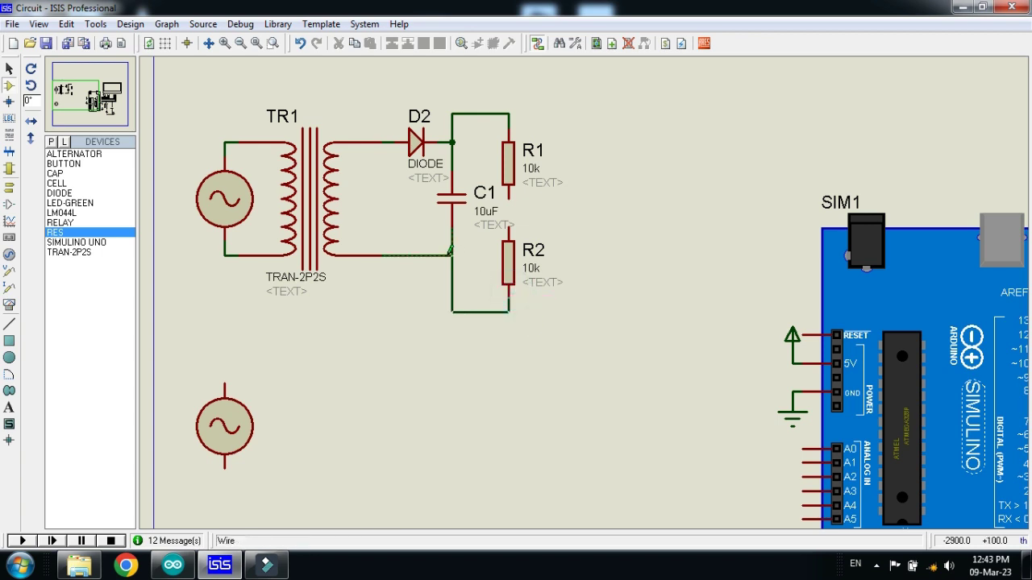
pyautogui.click(508, 187)
pyautogui.click(508, 229)
# Shift the wired R1 and R2 divider slightly upward to centre it beside the capacitor
pyautogui.moveTo(565, 113)
pyautogui.mouseDown()
pyautogui.moveTo(487, 315)
pyautogui.moveTo(479, 313)
pyautogui.mouseUp()
pyautogui.moveTo(504, 267); pyautogui.dragTo(504, 253)
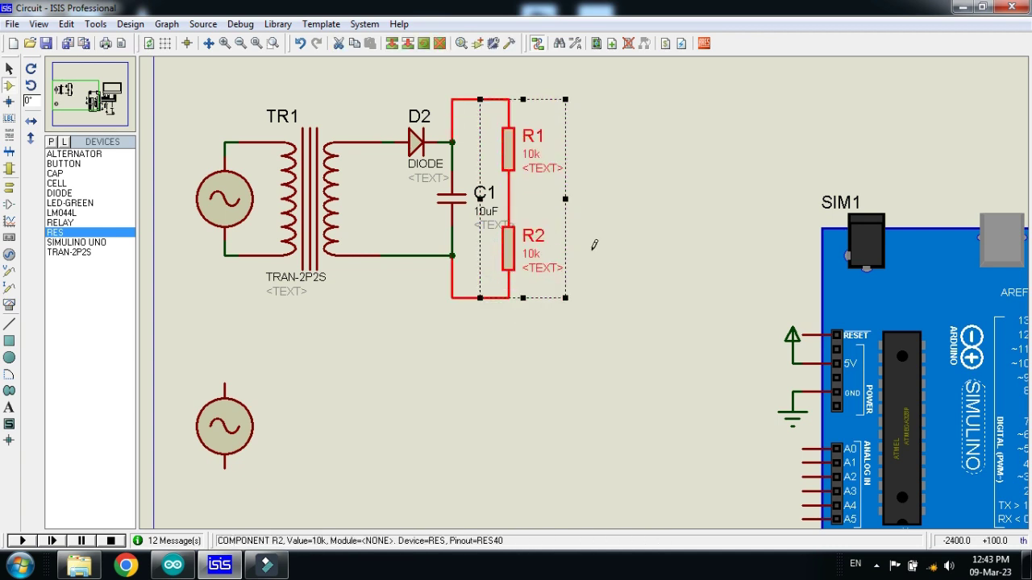
pyautogui.click(622, 232)
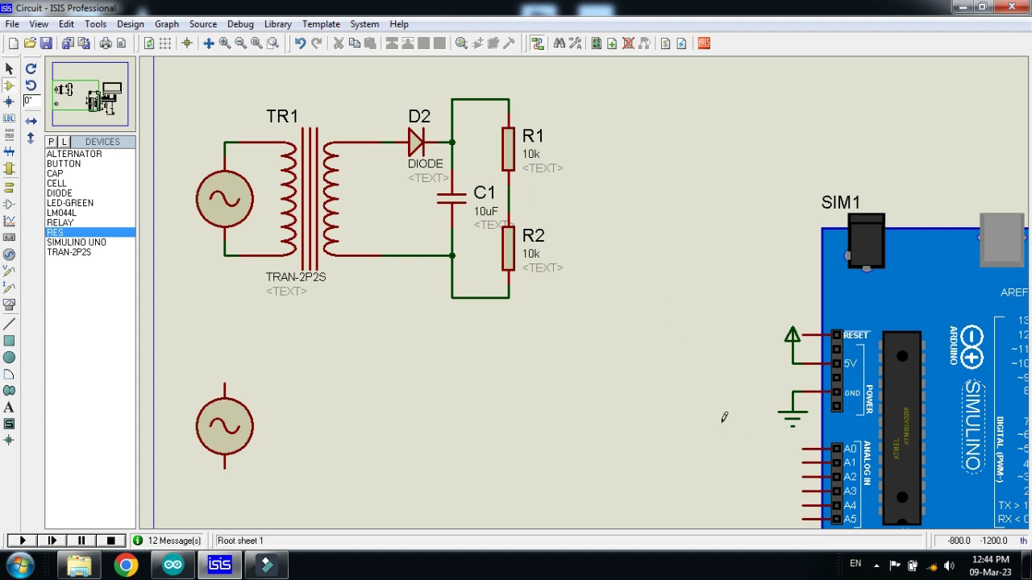
# Set resistor R1's resistance to 40k
pyautogui.click(509, 145)
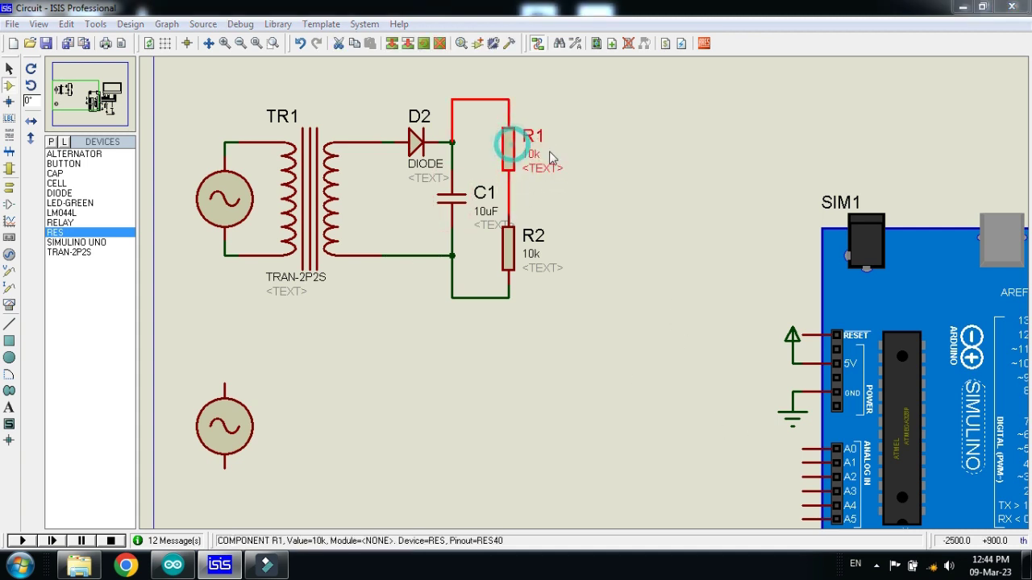
pyautogui.click(550, 157)
pyautogui.moveTo(430, 187); pyautogui.dragTo(414, 193)
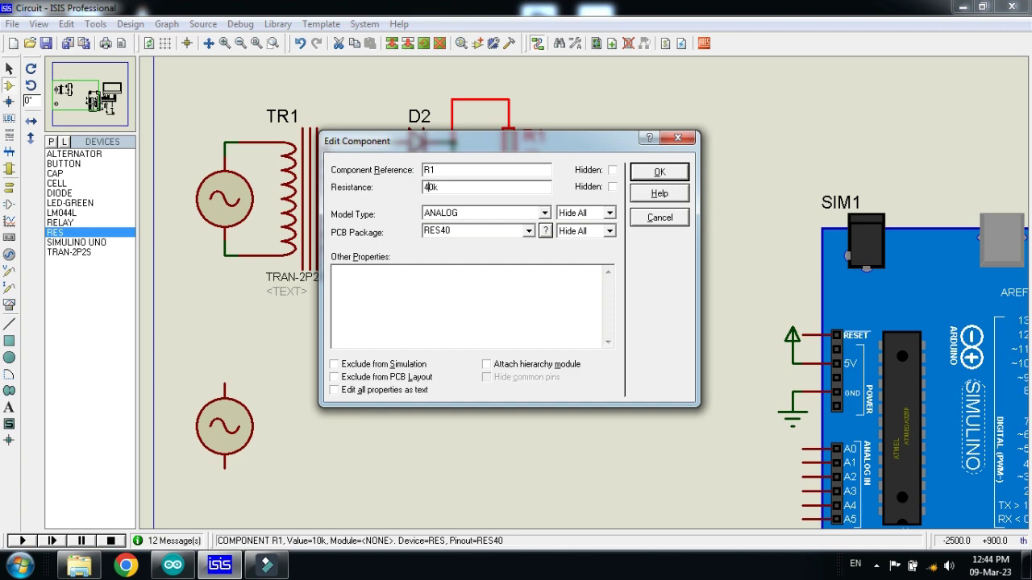
pyautogui.write('4')
pyautogui.press('Return')
pyautogui.click(486, 339)
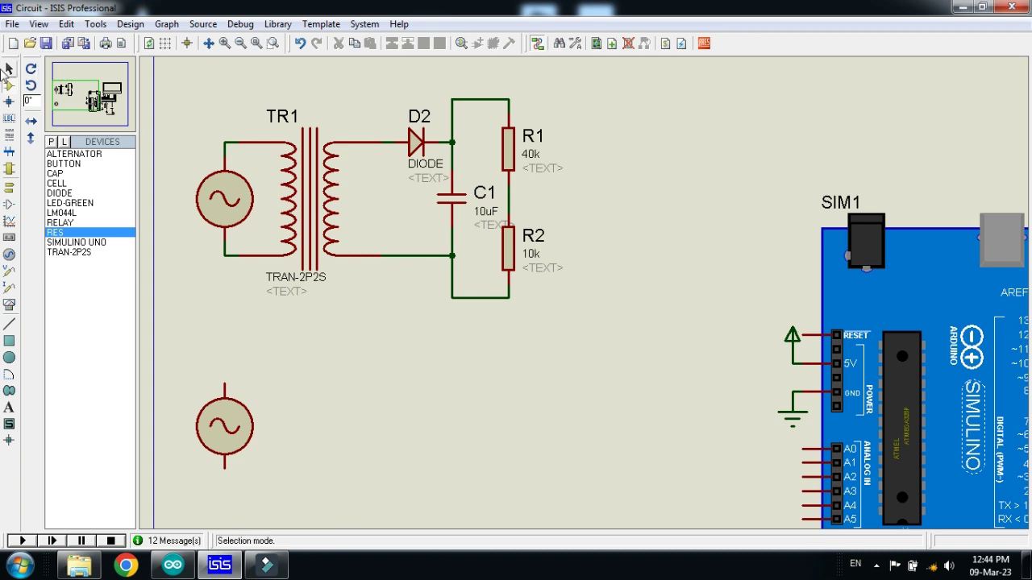
# Place a GROUND terminal below capacitor C1, connected to the lower wire shared with R2
pyautogui.click(7, 70)
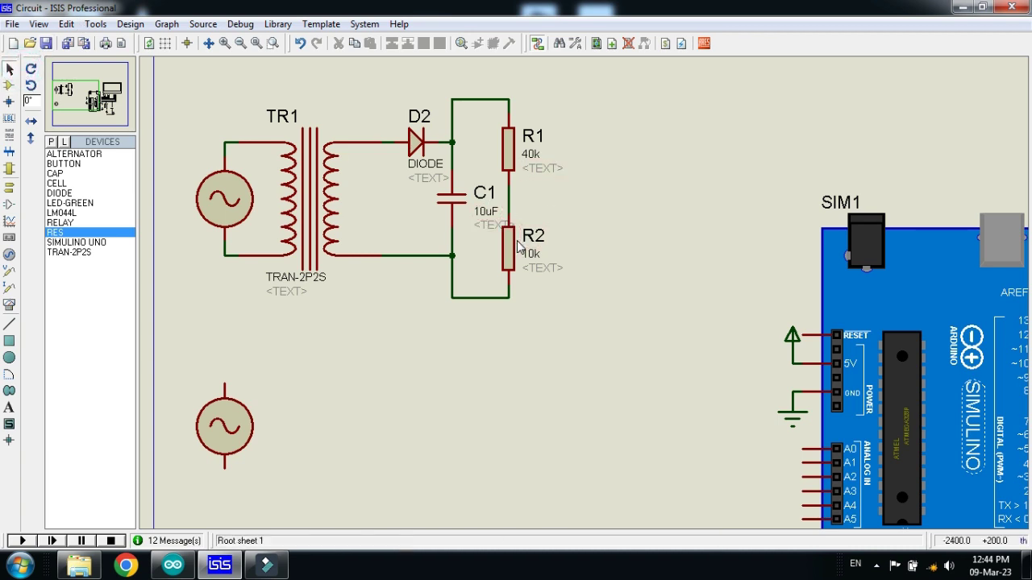
pyautogui.click(9, 188)
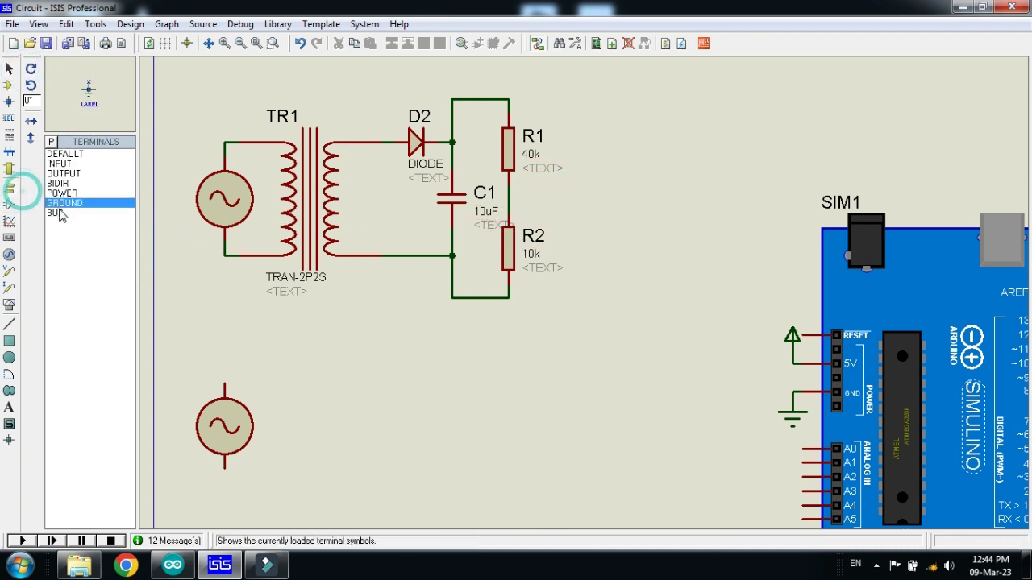
pyautogui.click(454, 314)
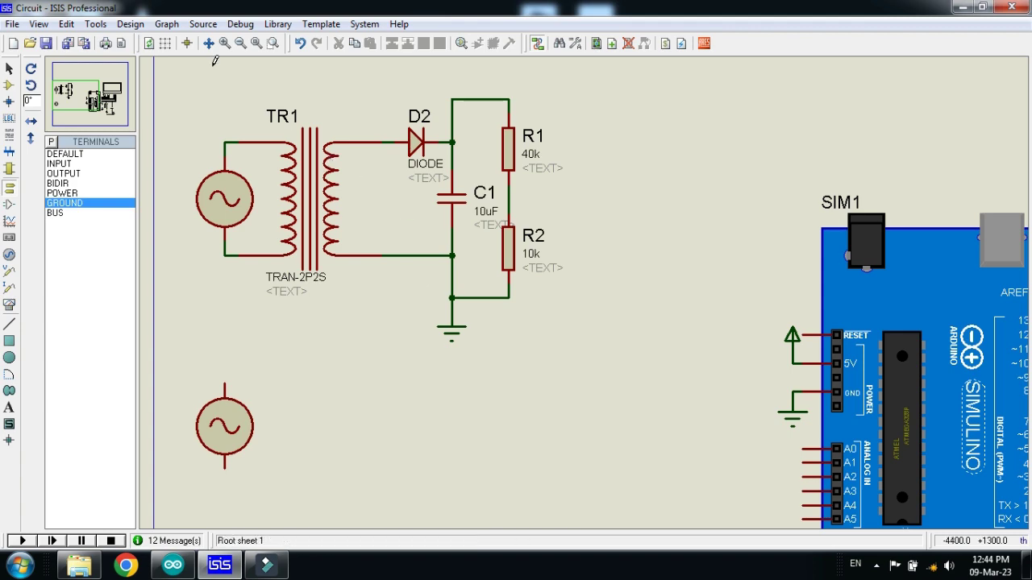
# Try to move the transformer, diode, capacitor and resistors toward the Arduino without their alternator
pyautogui.moveTo(260, 65); pyautogui.dragTo(534, 362)
pyautogui.moveTo(443, 238); pyautogui.dragTo(626, 239)
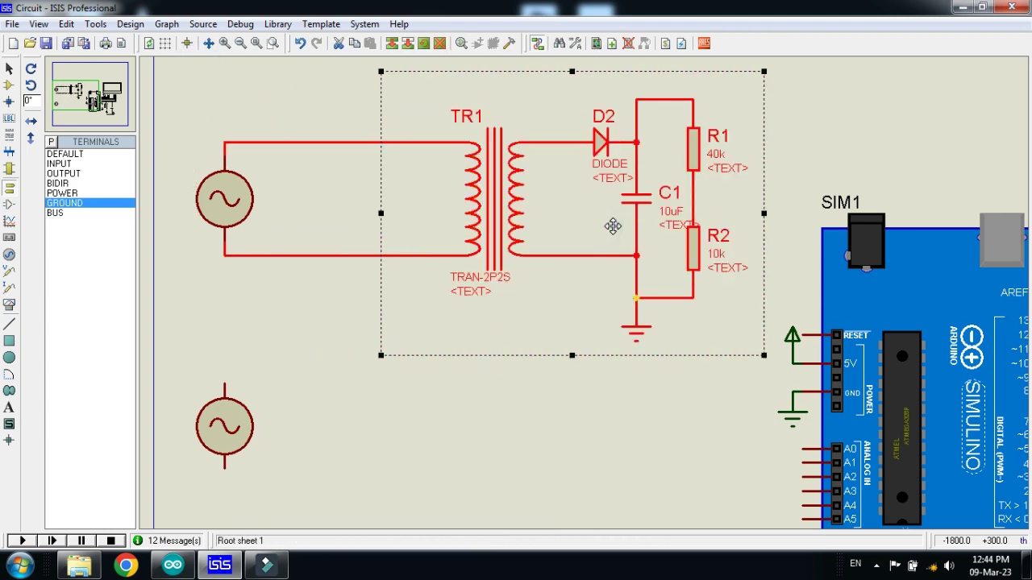
pyautogui.click(207, 104)
pyautogui.click(300, 42)
# Move the whole sensing circuit, including its alternator, closer to the Arduino and wire the R1–R2 junction to pin A0
pyautogui.moveTo(181, 85); pyautogui.dragTo(655, 333)
pyautogui.moveTo(414, 231); pyautogui.dragTo(584, 273)
pyautogui.moveTo(514, 234)
pyautogui.mouseDown()
pyautogui.moveTo(442, 177)
pyautogui.moveTo(444, 195)
pyautogui.moveTo(514, 221)
pyautogui.mouseUp()
pyautogui.moveTo(584, 247); pyautogui.dragTo(612, 247)
pyautogui.click(610, 477)
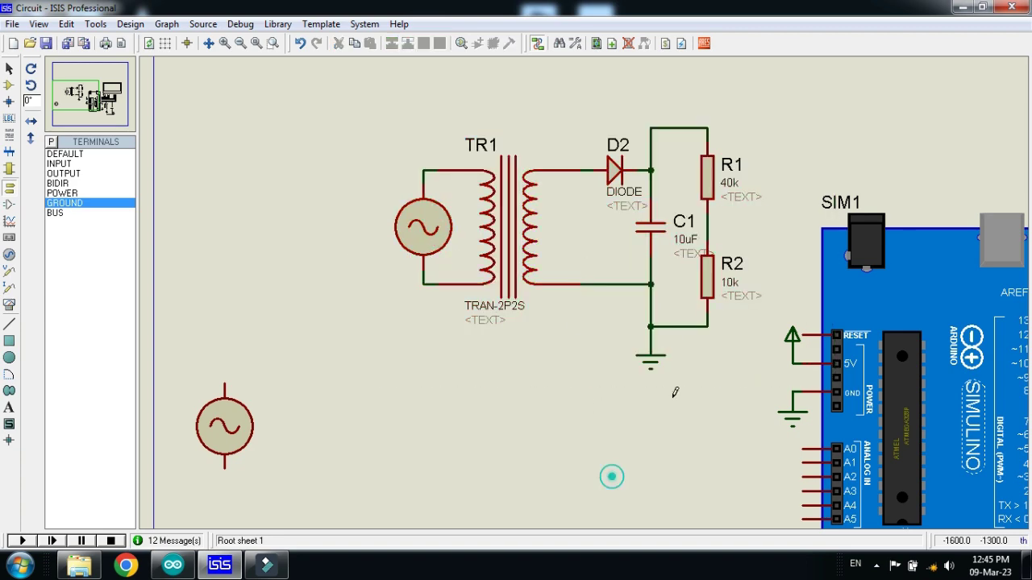
pyautogui.click(708, 227)
pyautogui.click(802, 446)
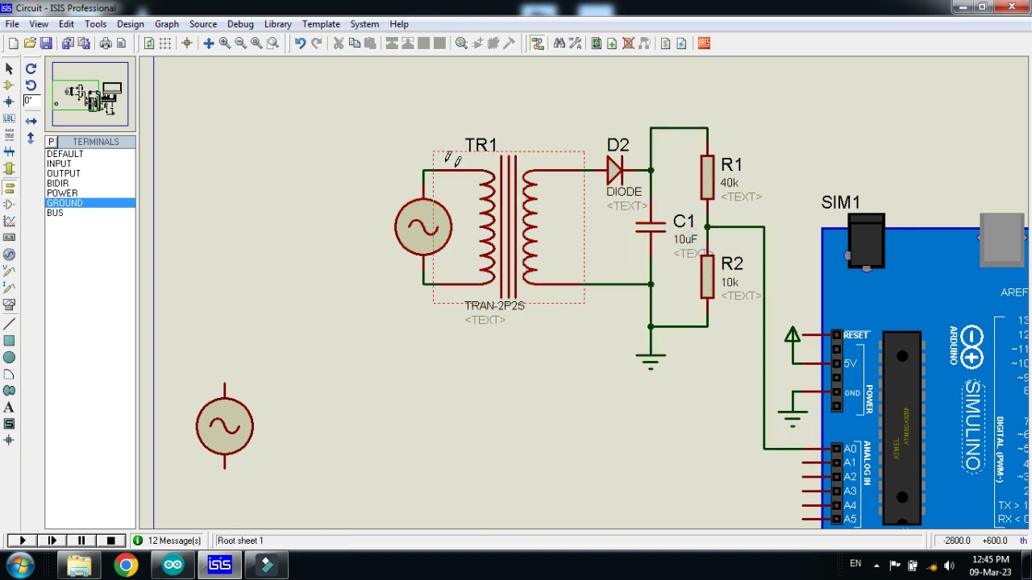
# Shift the transformer, diode, capacitor and resistors slightly closer to the Arduino and save the design
pyautogui.moveTo(387, 102); pyautogui.dragTo(736, 391)
pyautogui.moveTo(617, 367); pyautogui.dragTo(632, 366)
pyautogui.click(267, 193)
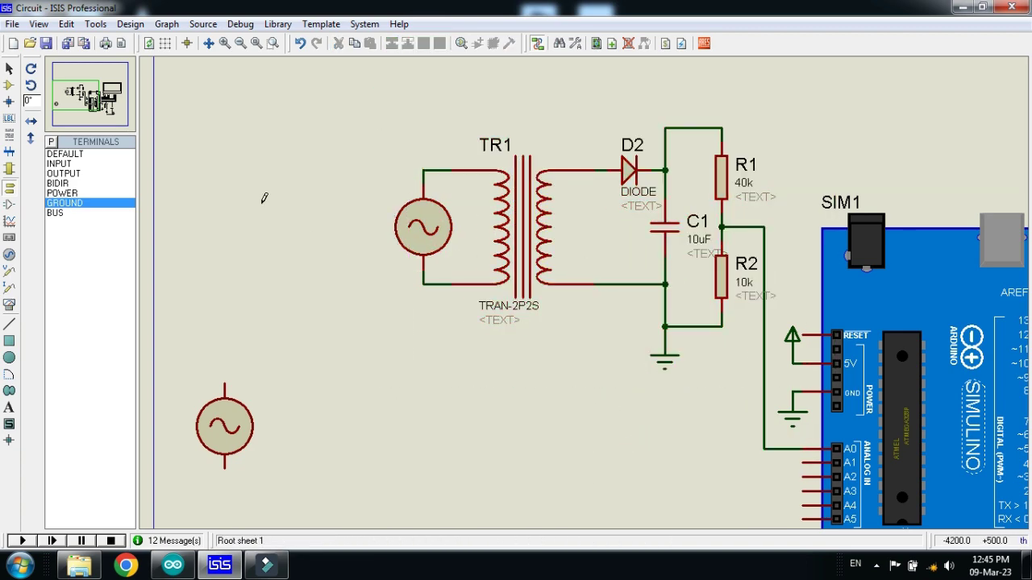
pyautogui.hotkey('ctrl', 's')
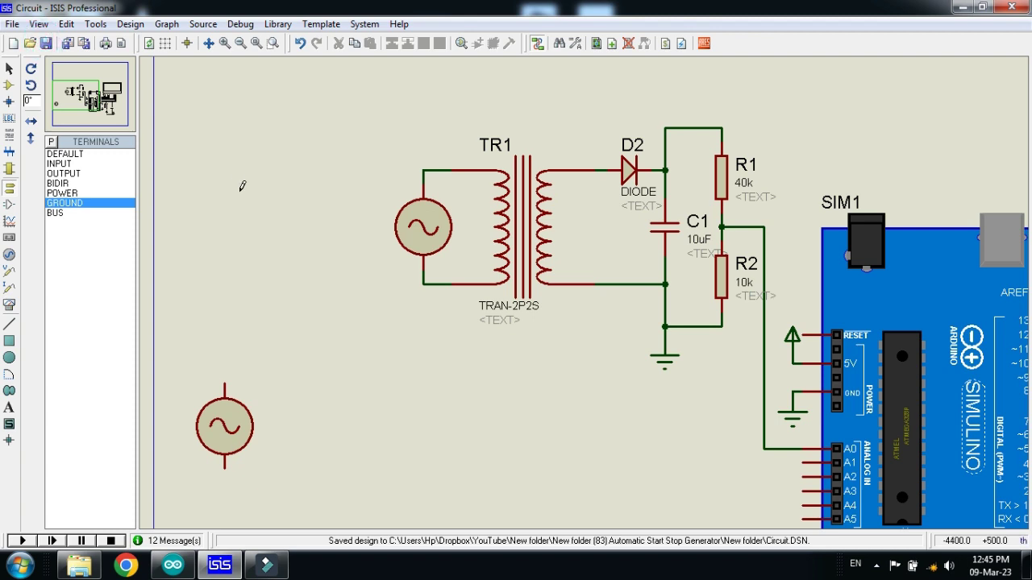
# Place a RELAY between the unconnected alternator and the Arduino, mirrored so its coil faces the board
pyautogui.click(8, 85)
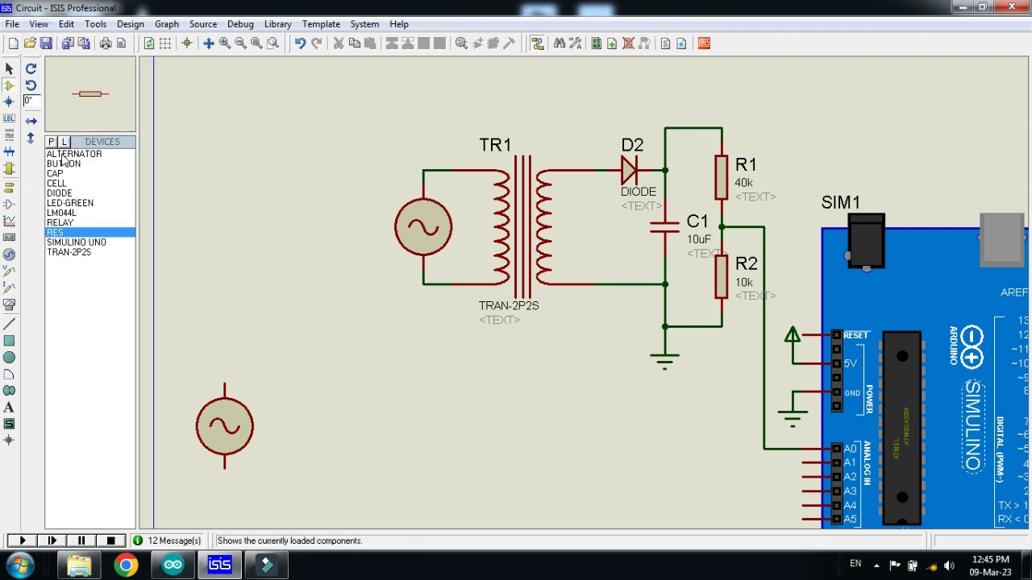
pyautogui.click(60, 223)
pyautogui.scroll(-1, 460, 422)
pyautogui.scroll(1, 483, 444)
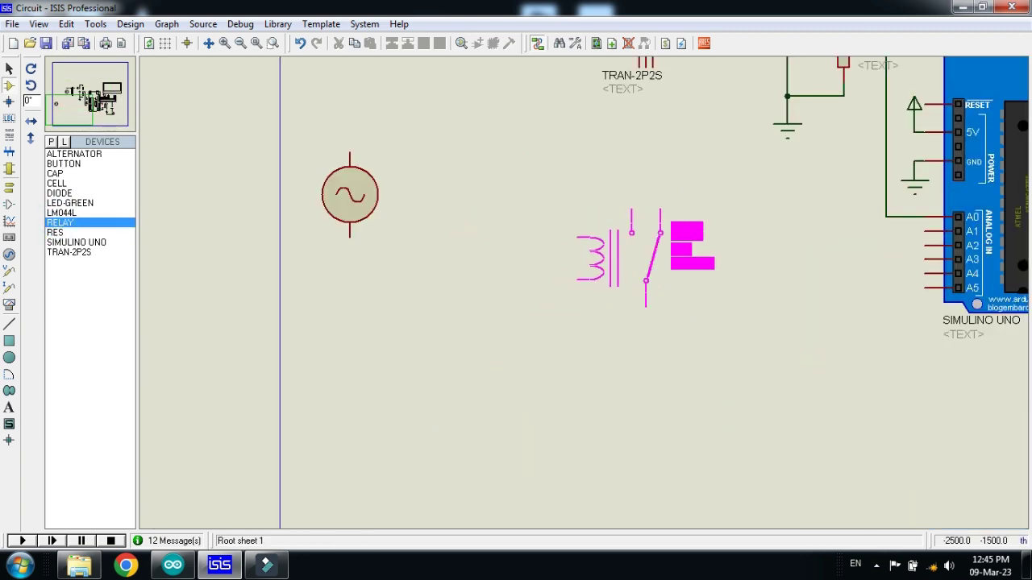
pyautogui.click(592, 217)
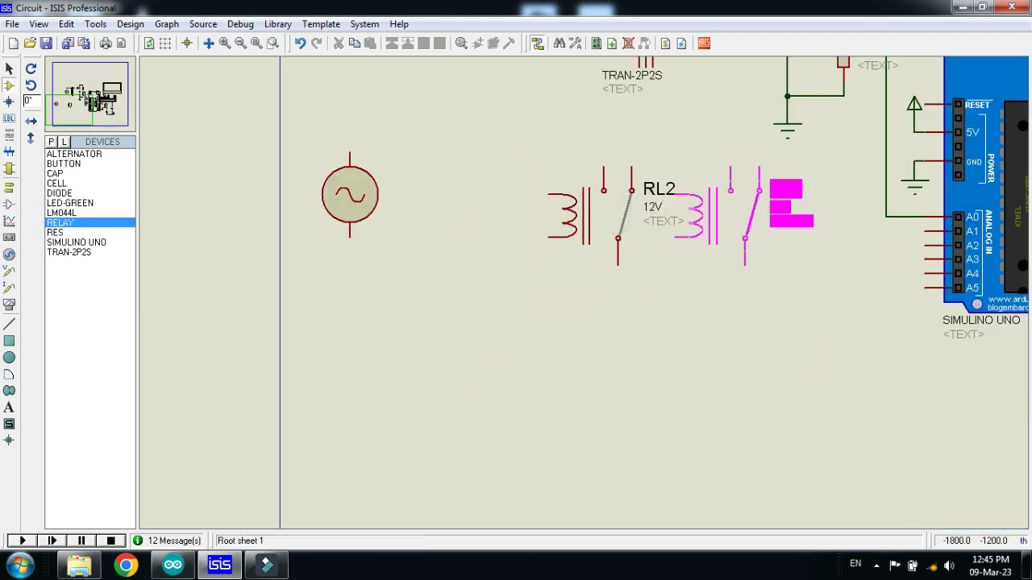
pyautogui.rightClick(633, 184)
pyautogui.click(654, 280)
# Block-copy relay RL2 and place the duplicate directly to its right
pyautogui.moveTo(504, 142); pyautogui.dragTo(700, 319)
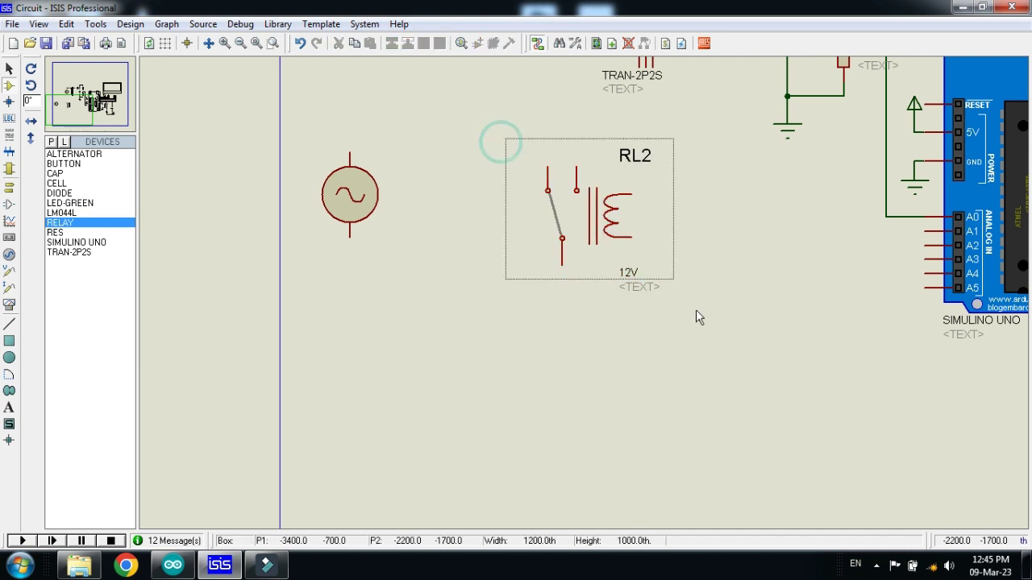
pyautogui.rightClick(621, 225)
pyautogui.click(664, 339)
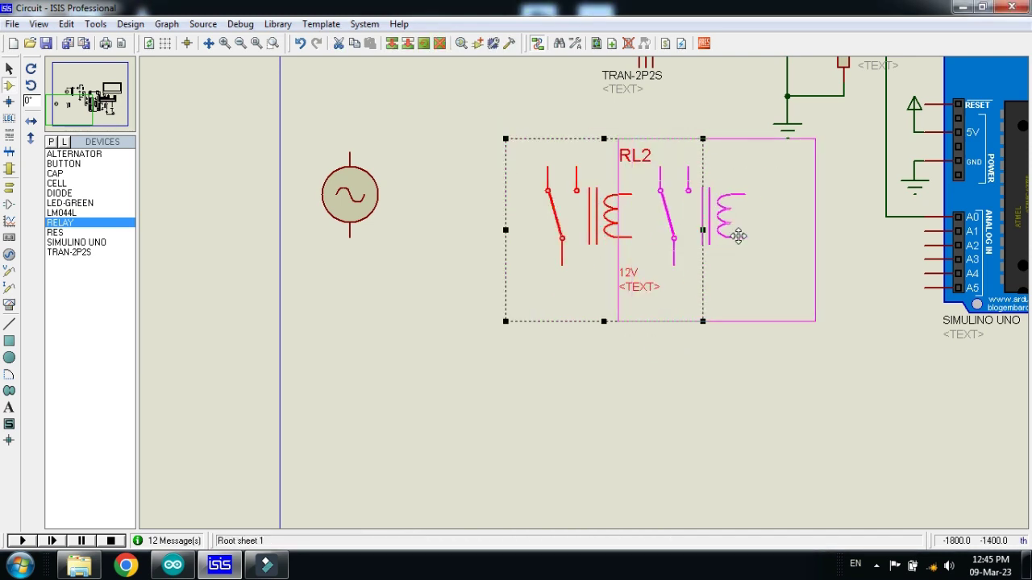
pyautogui.click(741, 234)
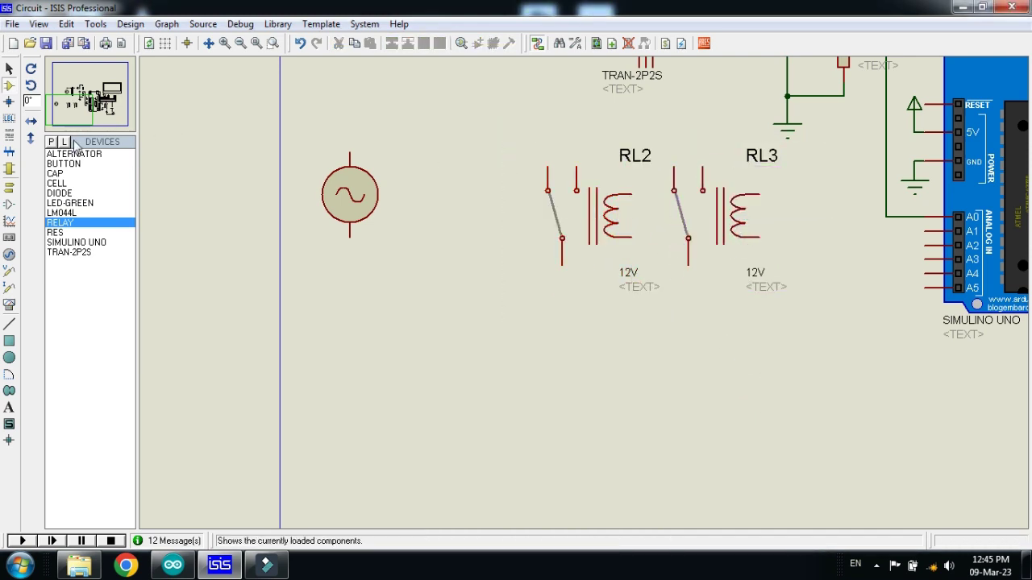
# Set the component values of relays RL2 and RL3 to 5V
pyautogui.doubleClick(569, 217)
pyautogui.doubleClick(442, 179)
pyautogui.write('5V')
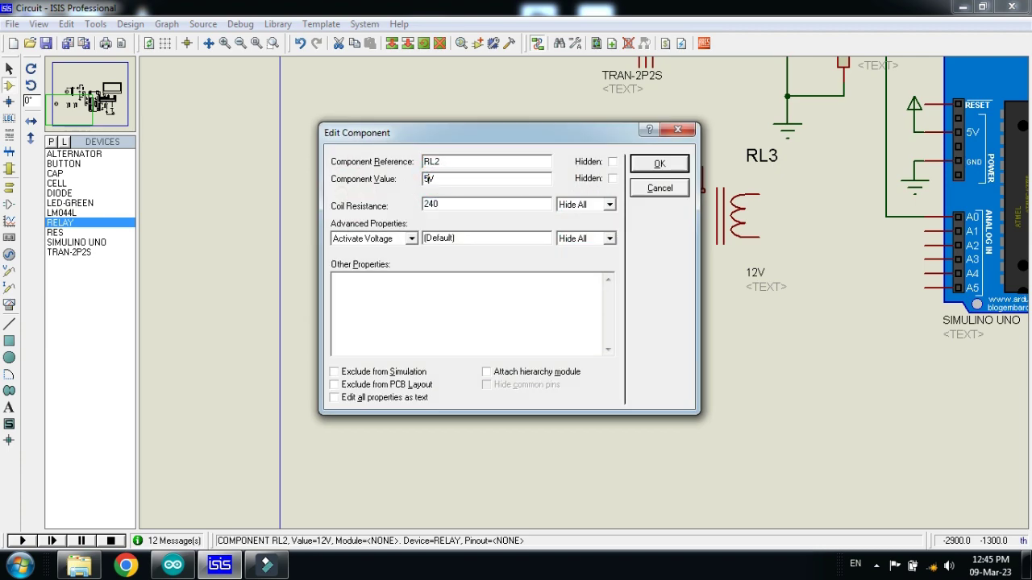
pyautogui.press('Return')
pyautogui.doubleClick(737, 218)
pyautogui.doubleClick(435, 179)
pyautogui.write('6V')
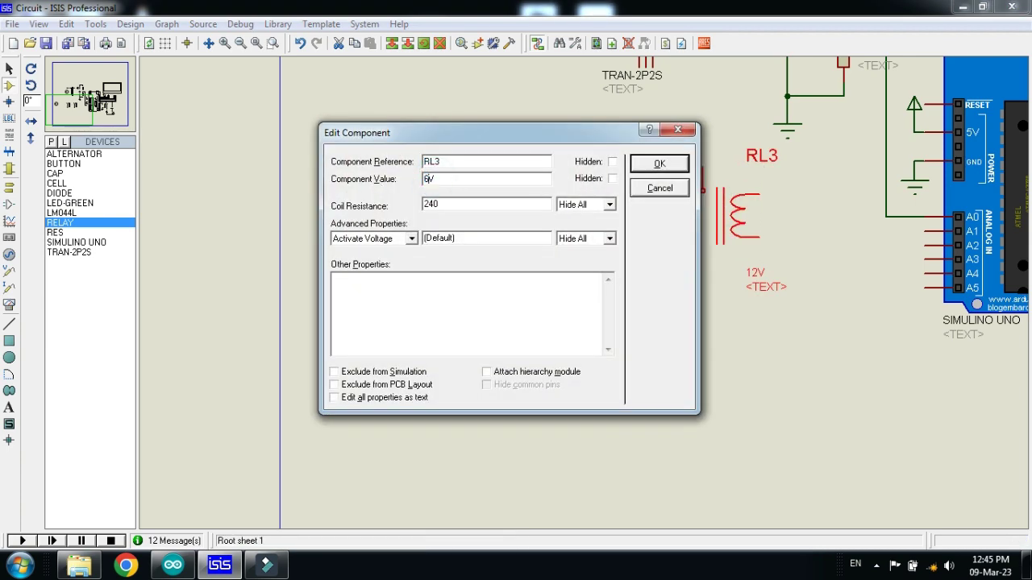
pyautogui.press('Return')
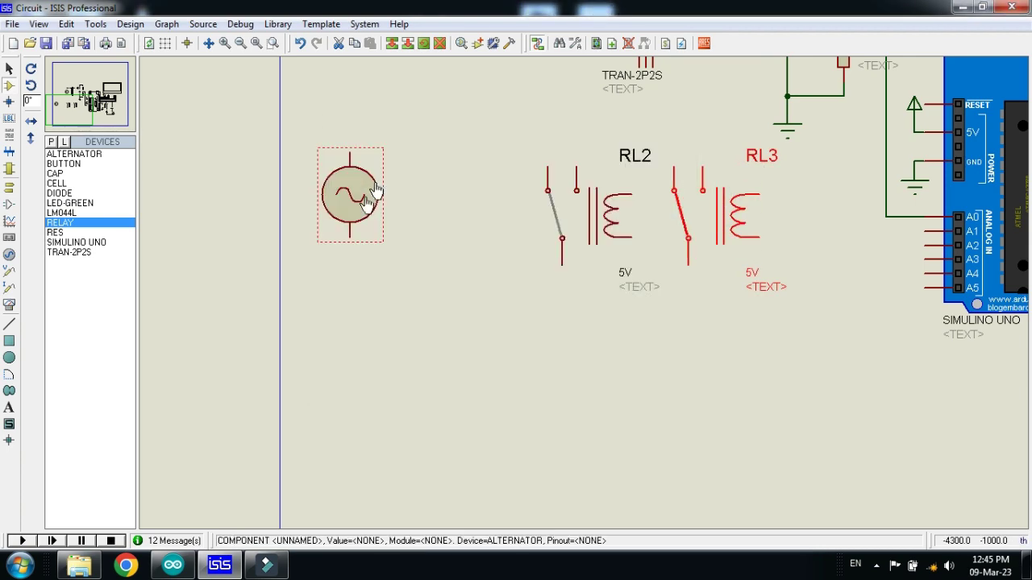
# Place a GROUND terminal at each of RL2 and RL3 and connect it to the coil's lower pin
pyautogui.click(8, 188)
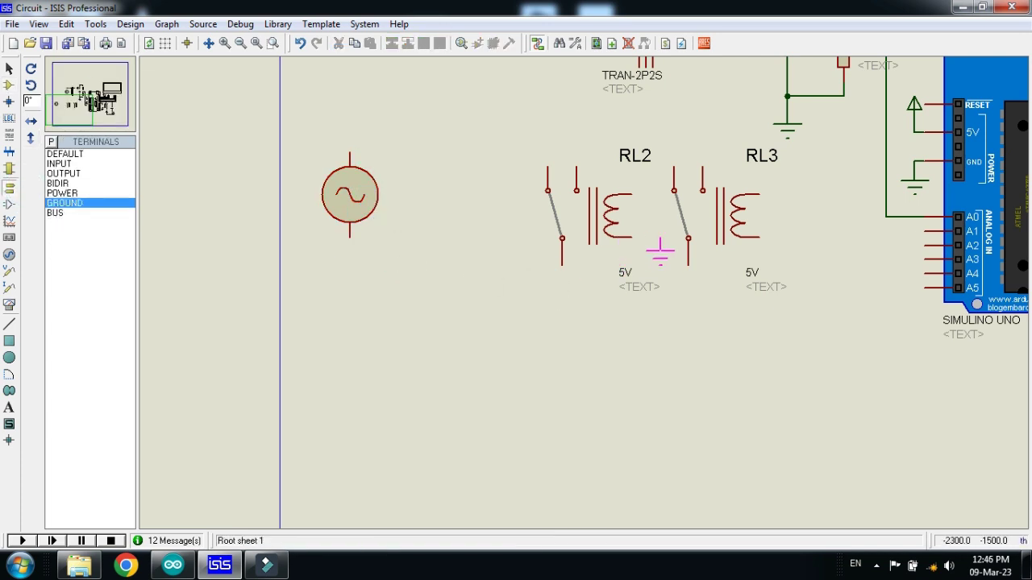
pyautogui.click(645, 262)
pyautogui.click(632, 238)
pyautogui.click(645, 259)
pyautogui.click(771, 253)
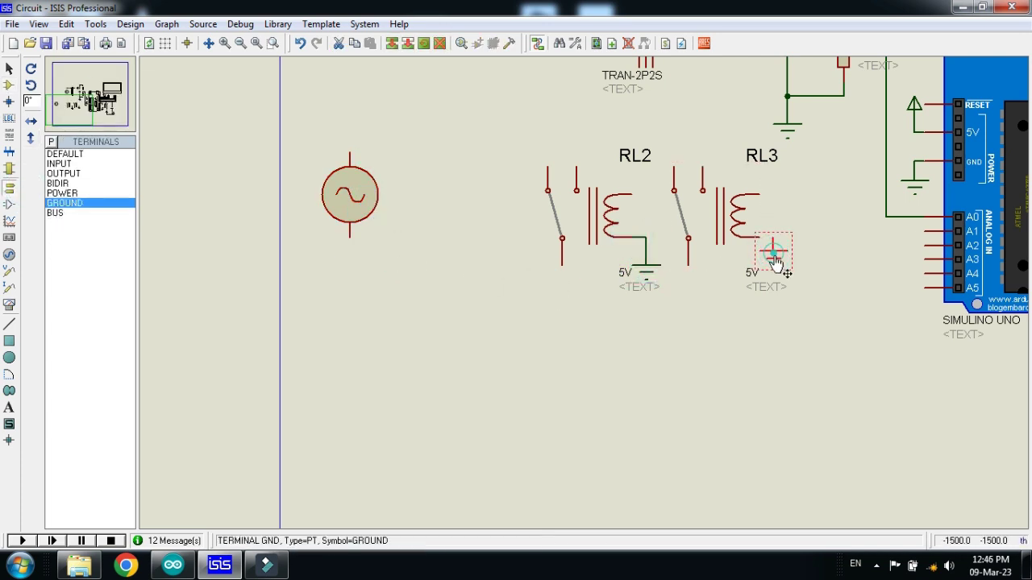
pyautogui.click(771, 247)
# Switch to the Arduino IDE and check the pin constants assigned to the main and generator relays
pyautogui.scroll(-2, 544, 161)
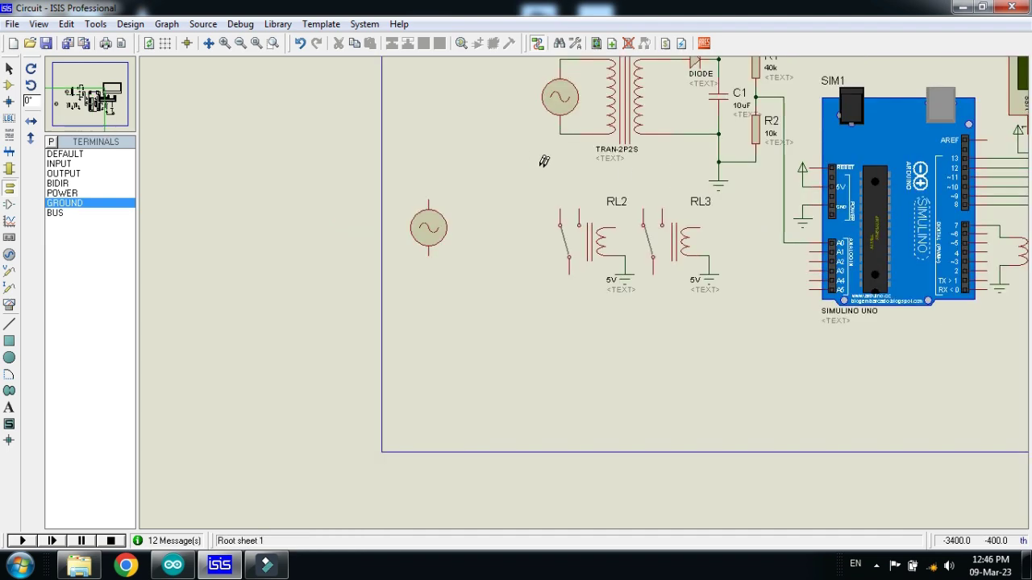
pyautogui.scroll(1, 585, 291)
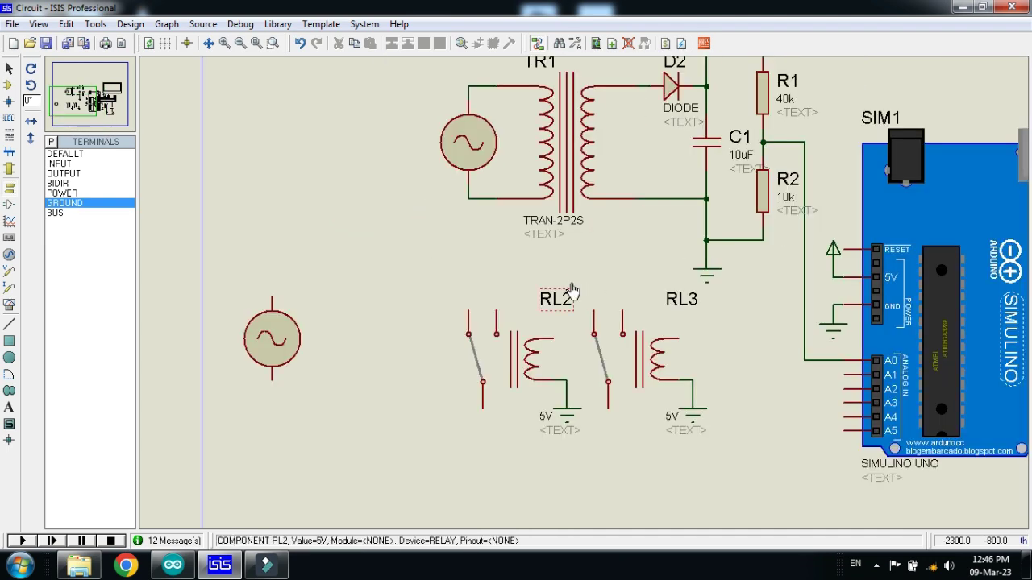
pyautogui.click(171, 565)
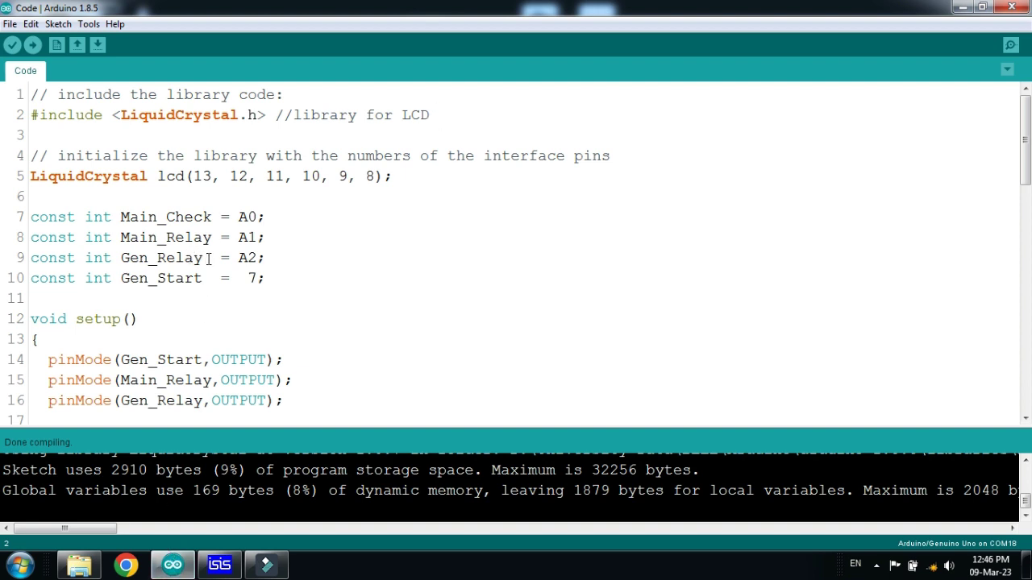
pyautogui.click(187, 234)
pyautogui.click(276, 239)
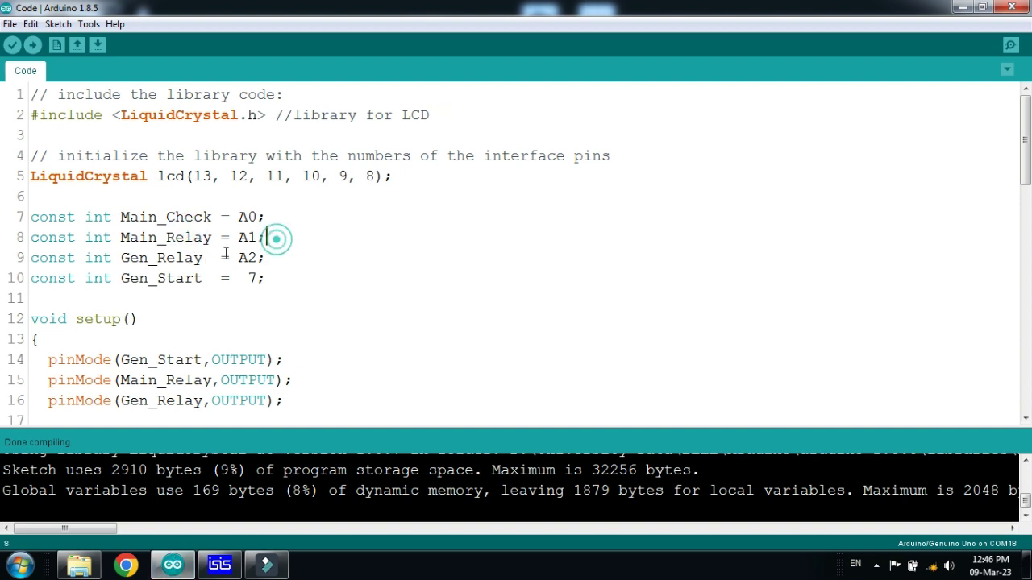
# Switch back to the ISIS schematic and rename relay RL3 to RL MAIN and relay RL2 to RL GEN
pyautogui.click(224, 565)
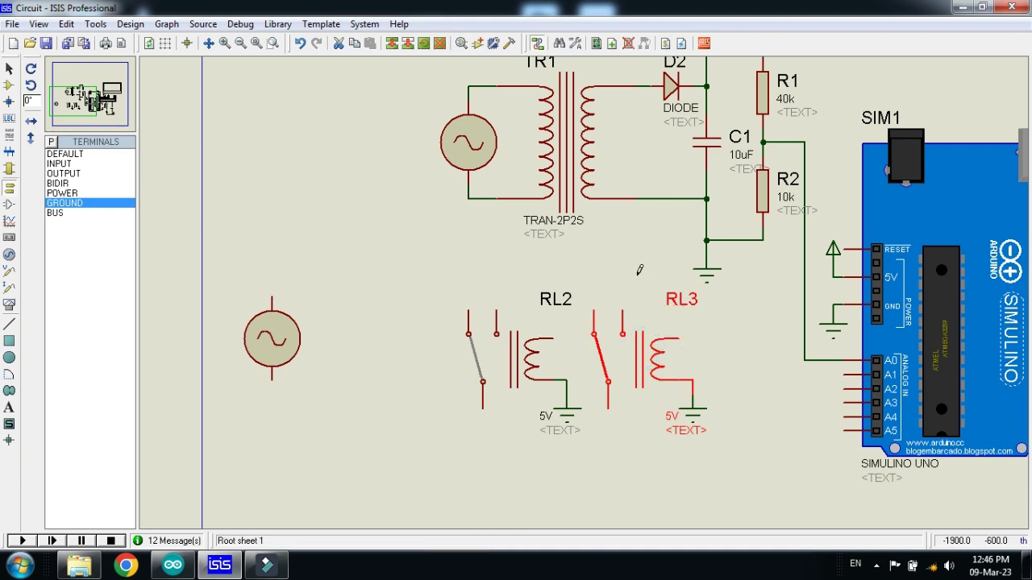
pyautogui.doubleClick(676, 298)
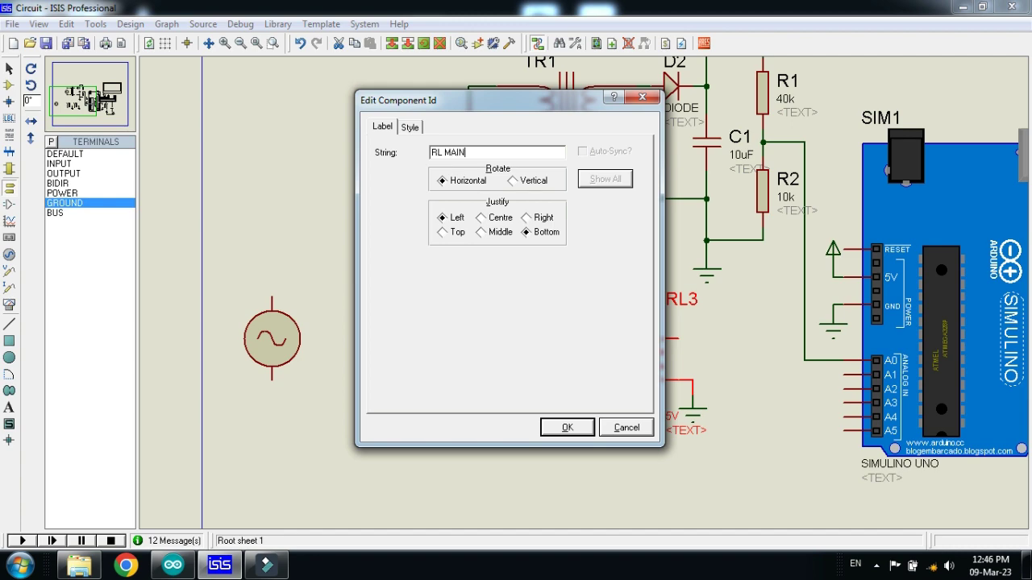
pyautogui.press('Return')
pyautogui.click(756, 346)
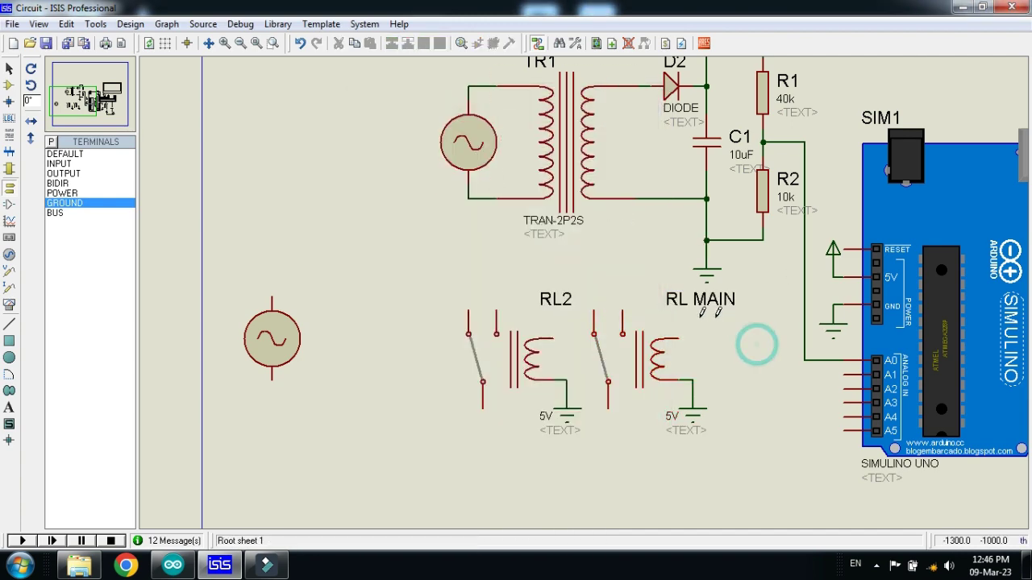
pyautogui.doubleClick(534, 357)
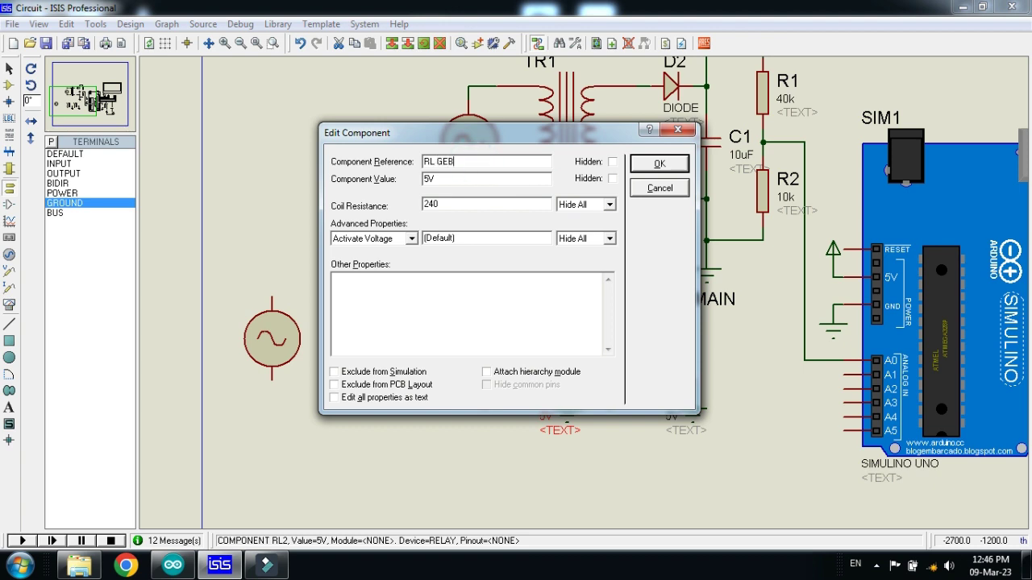
pyautogui.press('Return')
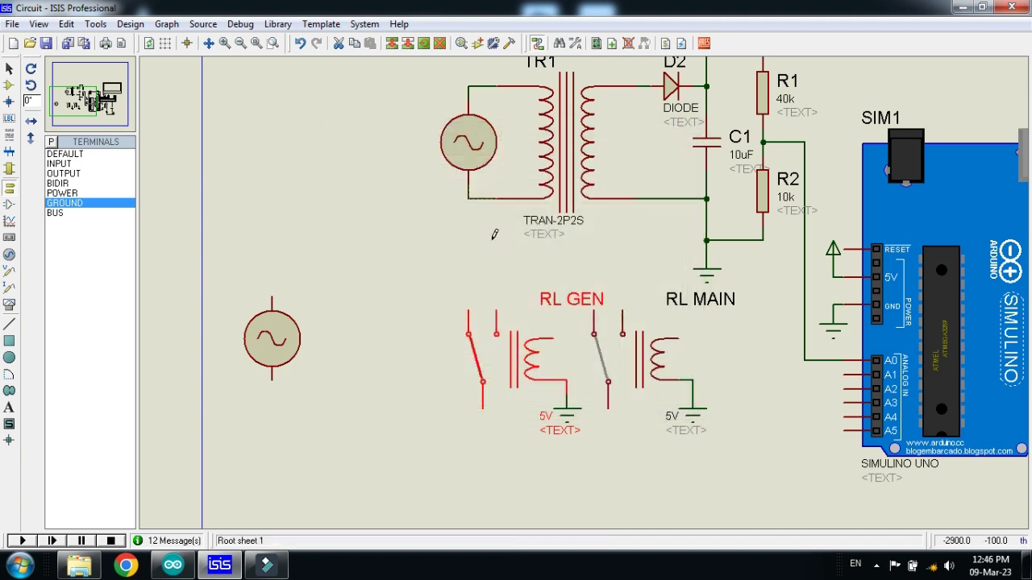
pyautogui.click(454, 284)
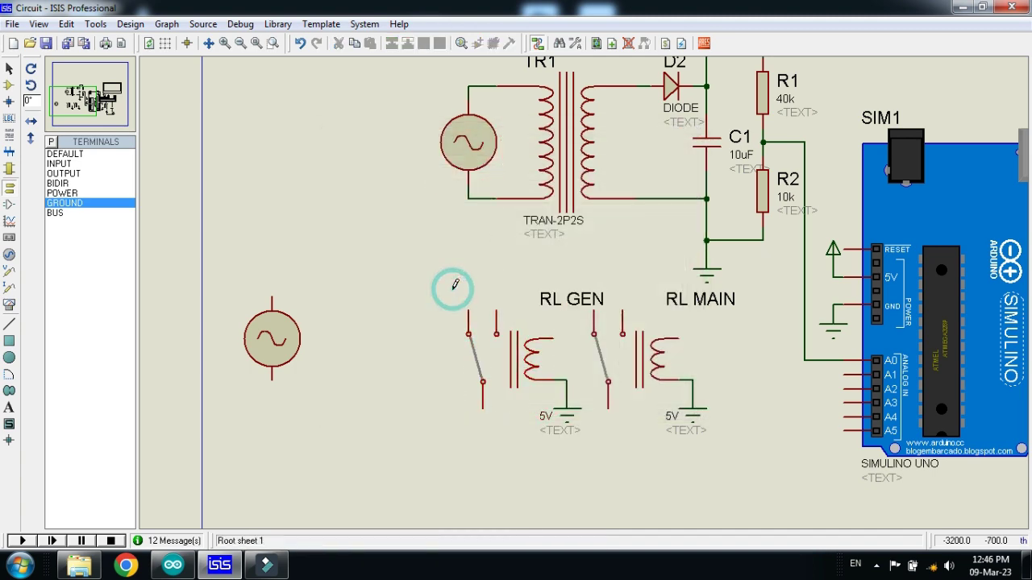
# Shift the RL GEN and RL MAIN reference labels left so each sits centred above its relay
pyautogui.click(548, 305)
pyautogui.moveTo(548, 305); pyautogui.dragTo(520, 303)
pyautogui.click(459, 270)
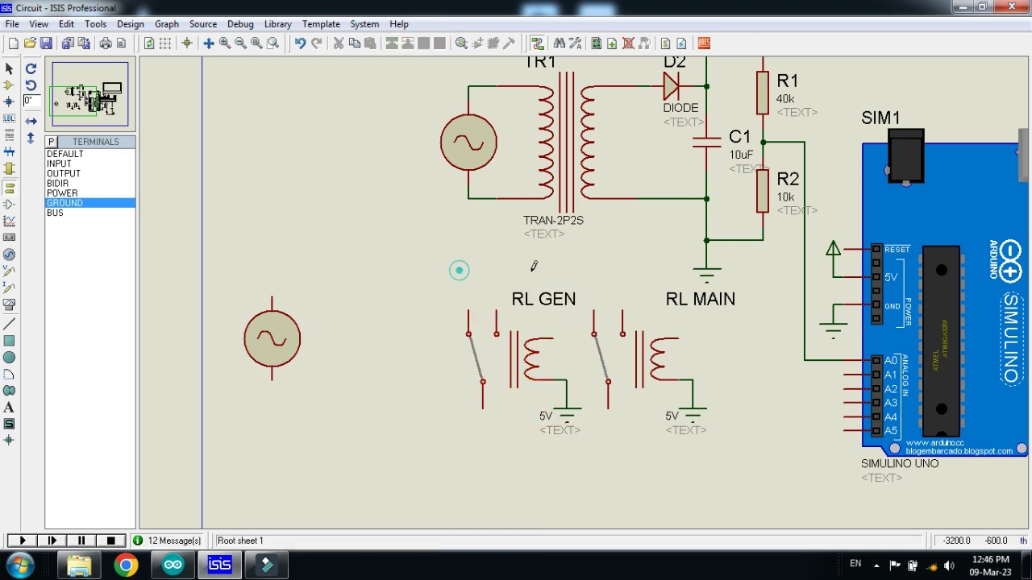
pyautogui.moveTo(691, 299); pyautogui.dragTo(664, 299)
pyautogui.click(603, 251)
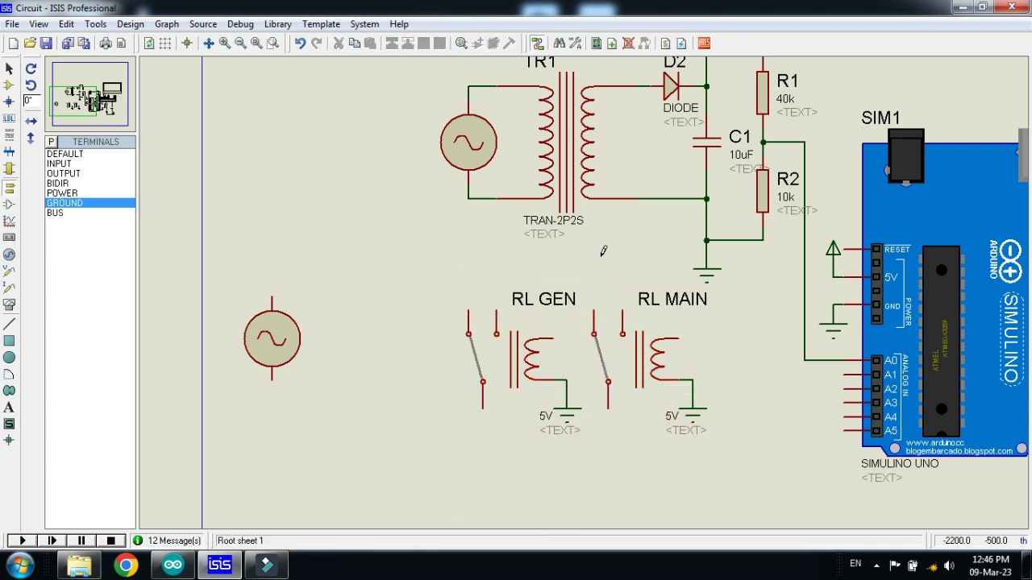
# Move the alternator wired to transformer TR1's primary a little further left, keeping its wires attached
pyautogui.click(471, 143)
pyautogui.moveTo(471, 144); pyautogui.dragTo(429, 143)
pyautogui.click(481, 143)
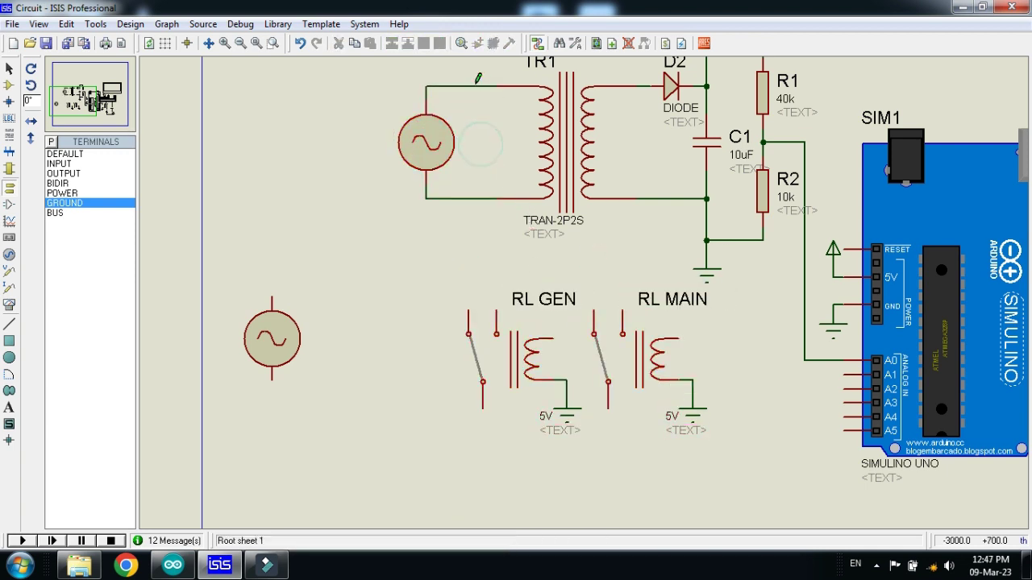
# Add the 2D graphics text "MIAN" in COMPONENT style and position it just above and right of the transformer's alternator
pyautogui.click(9, 409)
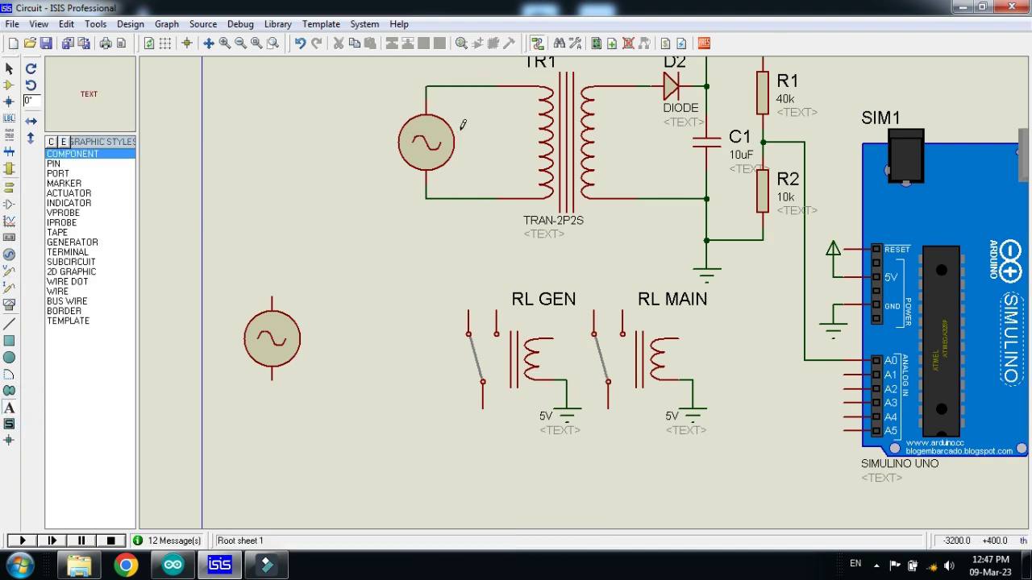
pyautogui.click(471, 142)
pyautogui.write('MIAN')
pyautogui.press('Return')
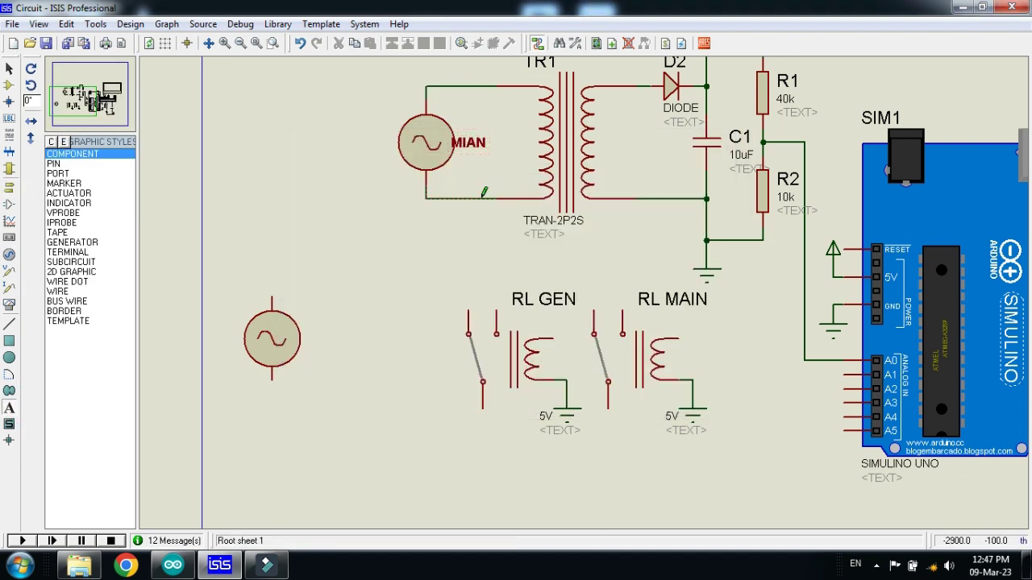
pyautogui.rightClick(472, 143)
pyautogui.click(508, 147)
pyautogui.moveTo(454, 114); pyautogui.dragTo(454, 100)
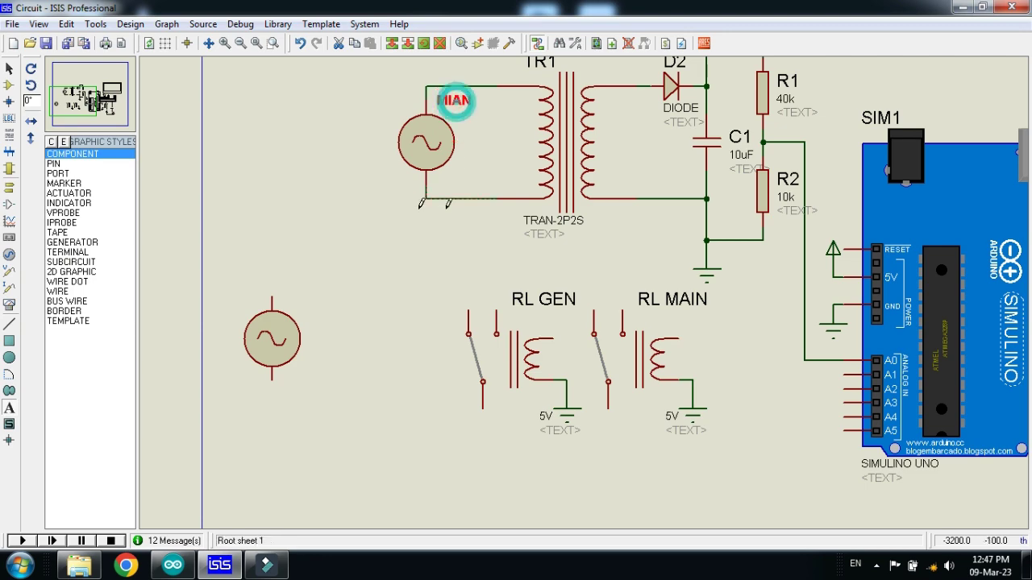
pyautogui.doubleClick(454, 100)
pyautogui.press('Escape')
# Add the 2D graphics text "GEN" in COMPONENT style at the upper right of the unconnected alternator
pyautogui.click(314, 290)
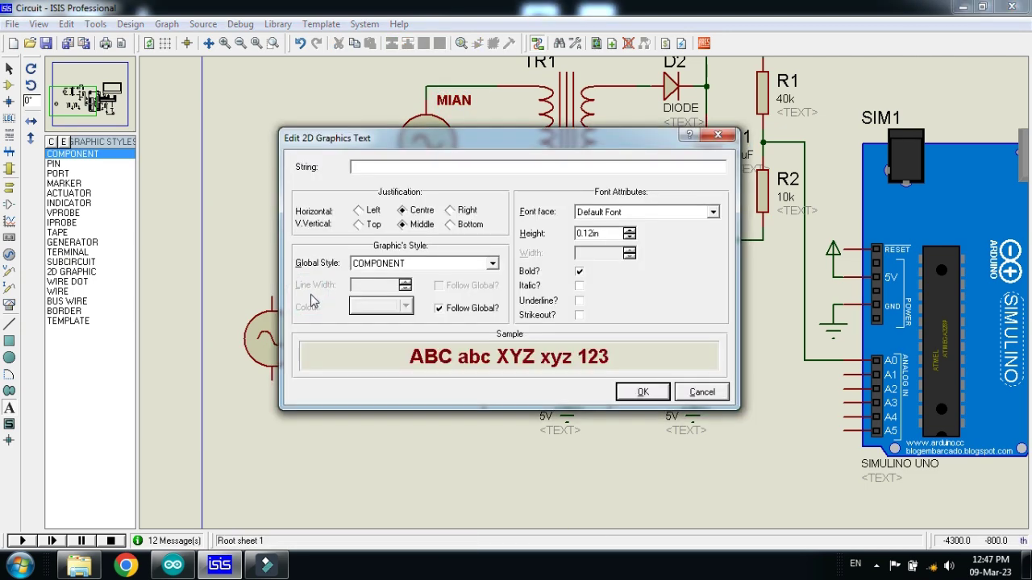
pyautogui.press('Return')
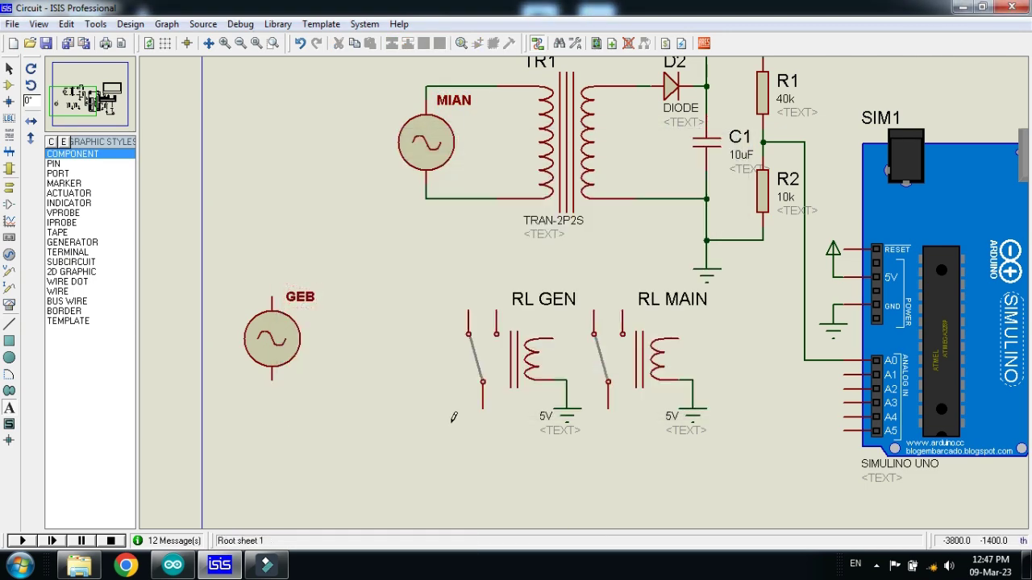
pyautogui.rightClick(295, 289)
pyautogui.click(363, 320)
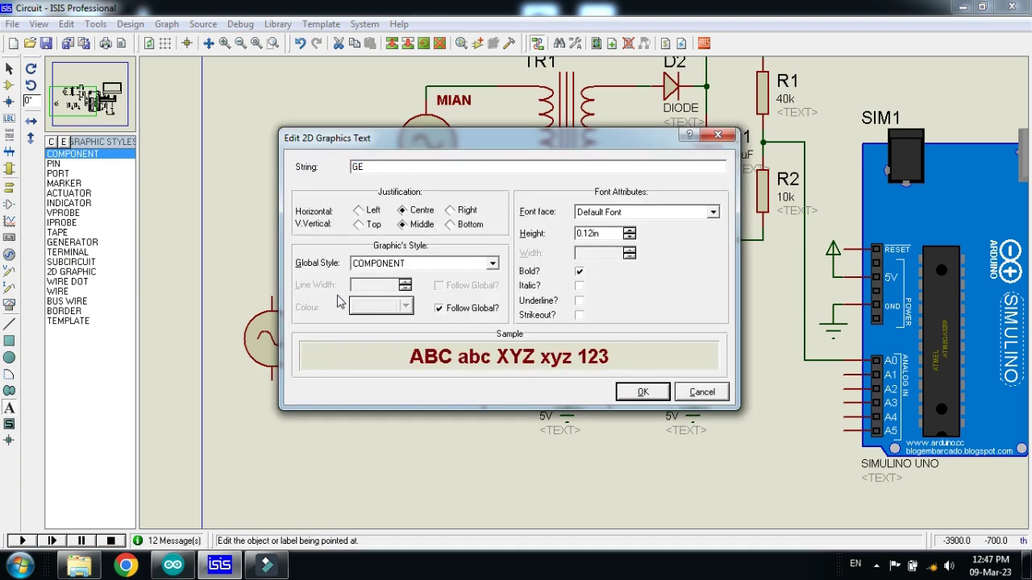
pyautogui.write('N')
pyautogui.press('Return')
pyautogui.click(258, 200)
pyautogui.click(718, 134)
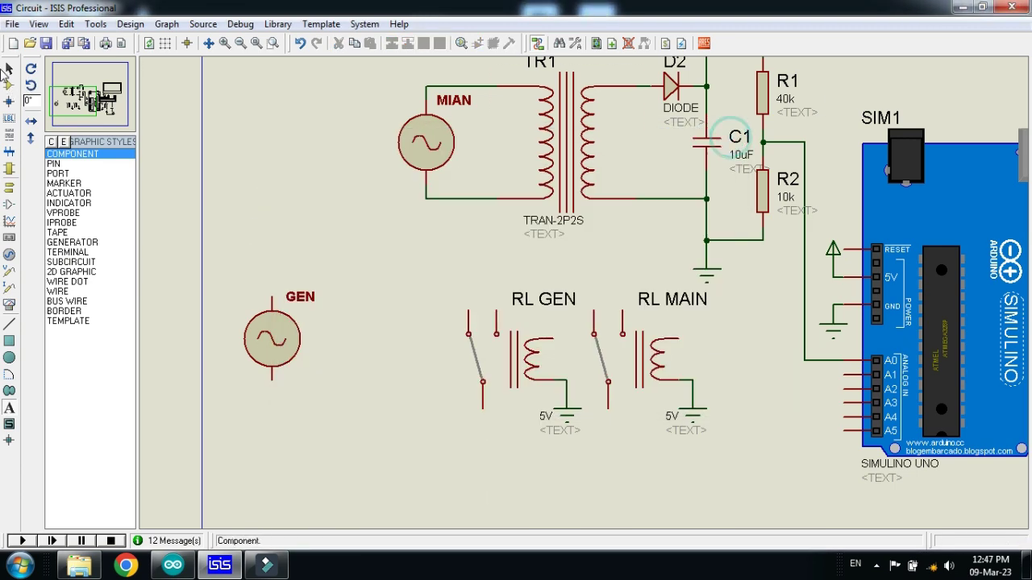
# Move the GEN alternator with its label beside RL GEN and wire its upper pin to the relay's right-hand upper contact
pyautogui.click(9, 69)
pyautogui.moveTo(223, 269); pyautogui.dragTo(334, 425)
pyautogui.moveTo(293, 357); pyautogui.dragTo(405, 370)
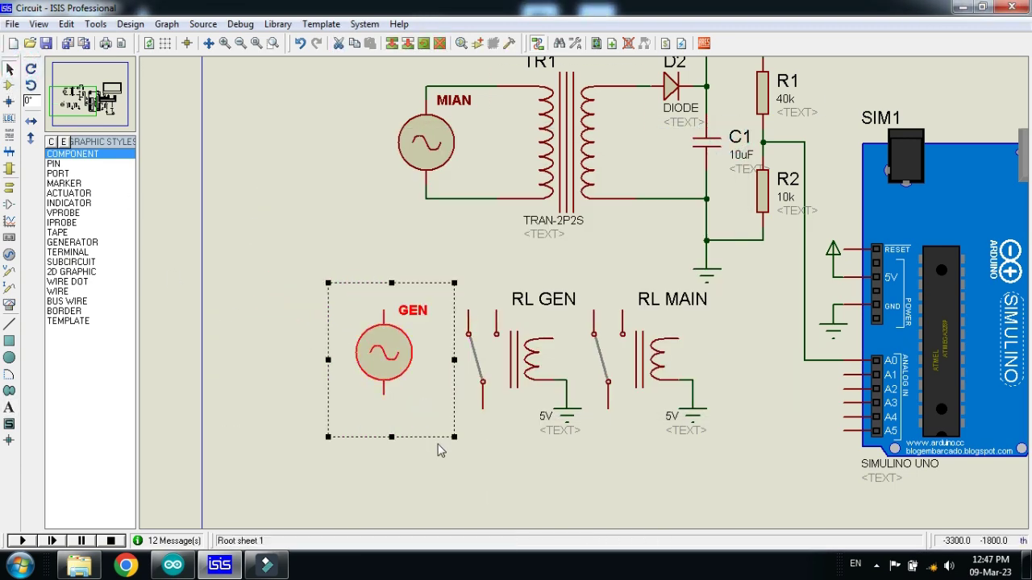
pyautogui.click(334, 277)
pyautogui.click(417, 448)
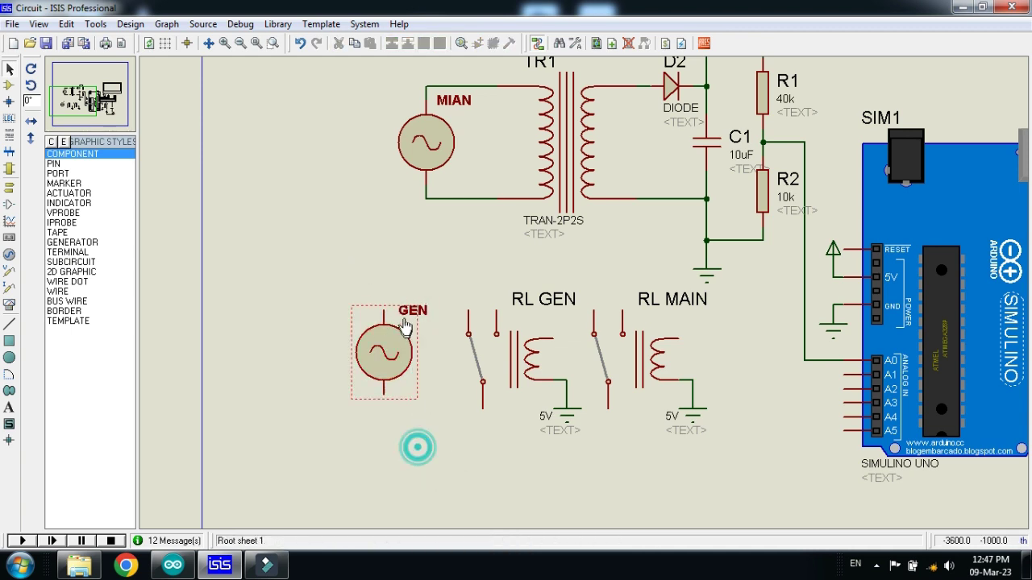
pyautogui.click(385, 312)
pyautogui.click(496, 312)
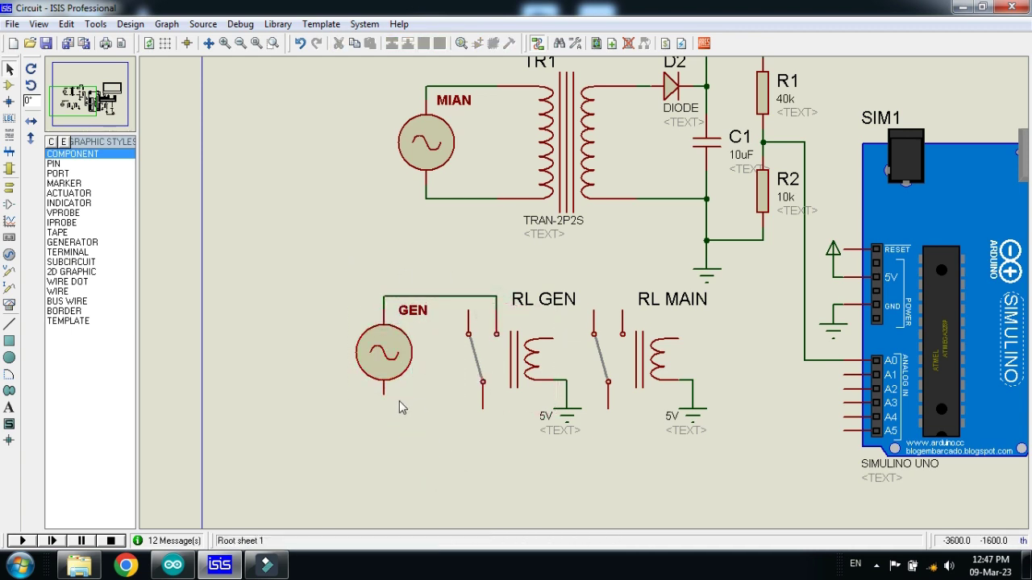
# Pick the LAMP device from the library, place it below RL GEN and check its component properties
pyautogui.click(8, 85)
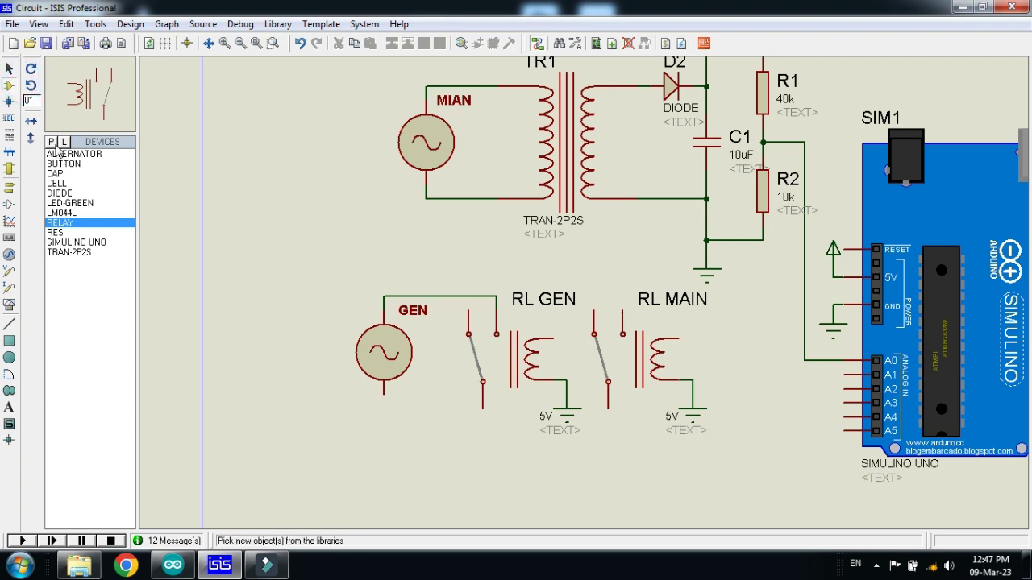
pyautogui.click(50, 142)
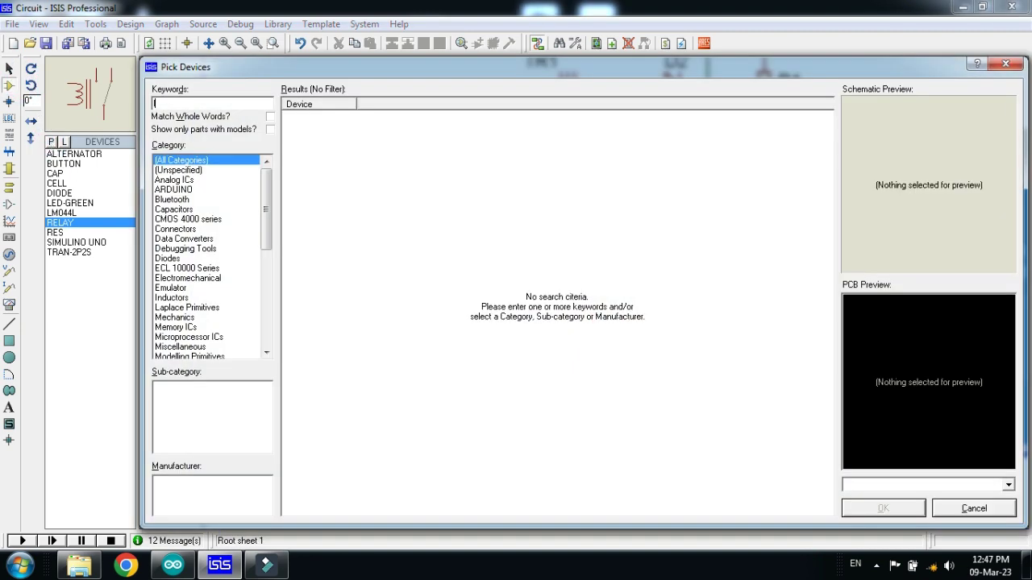
pyautogui.write('lamp')
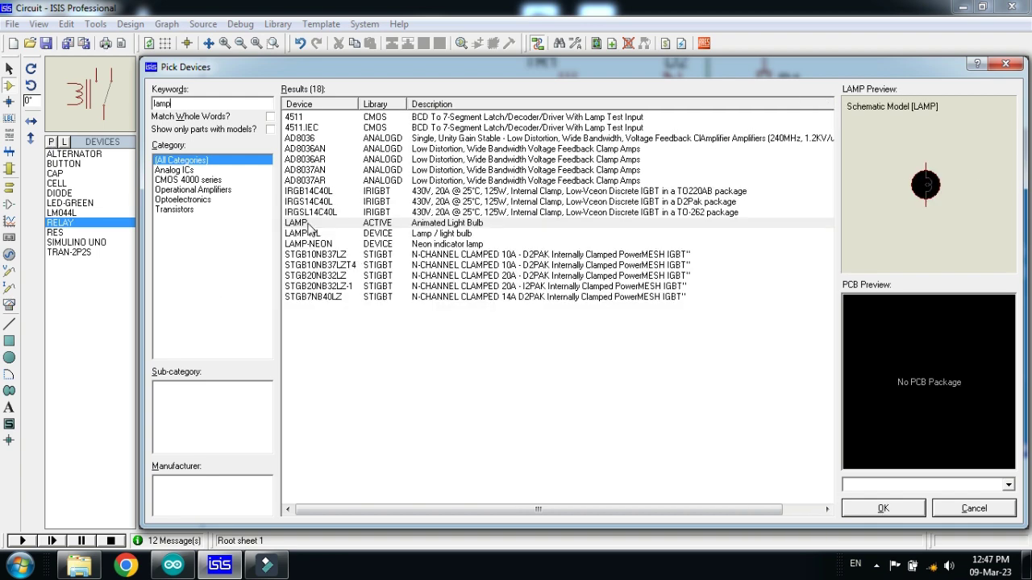
pyautogui.click(311, 224)
pyautogui.click(883, 508)
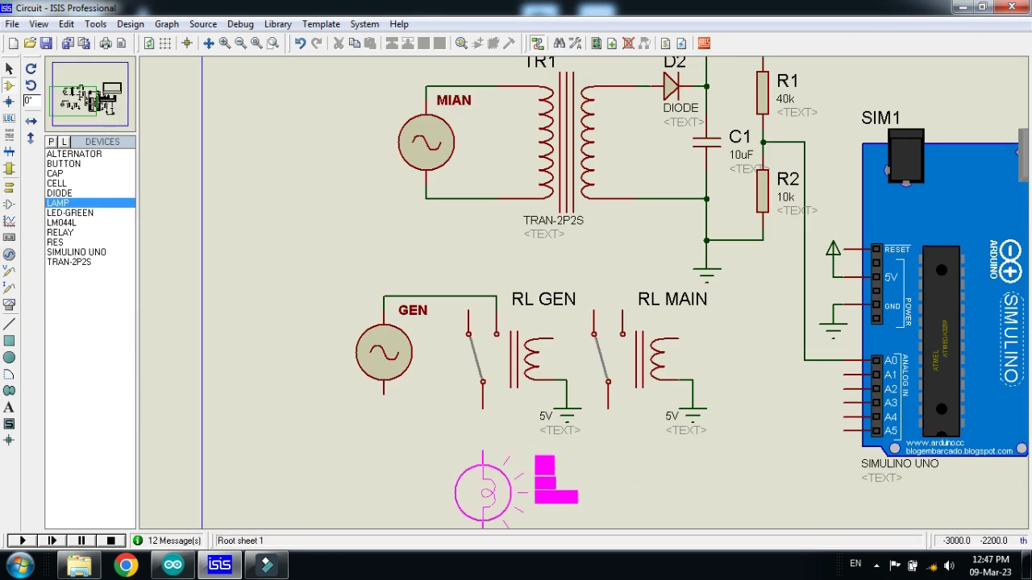
pyautogui.click(482, 503)
pyautogui.doubleClick(483, 504)
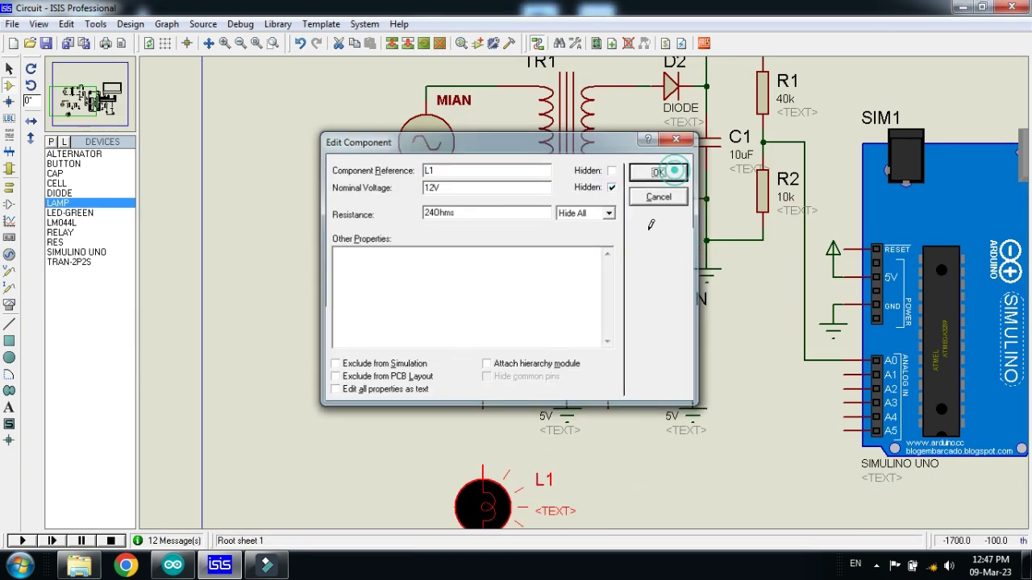
pyautogui.click(659, 171)
# Wire the common contacts of RL GEN and RL MAIN together to the upper pin of lamp L1
pyautogui.scroll(3, 626, 455)
pyautogui.scroll(-2, 259, 216)
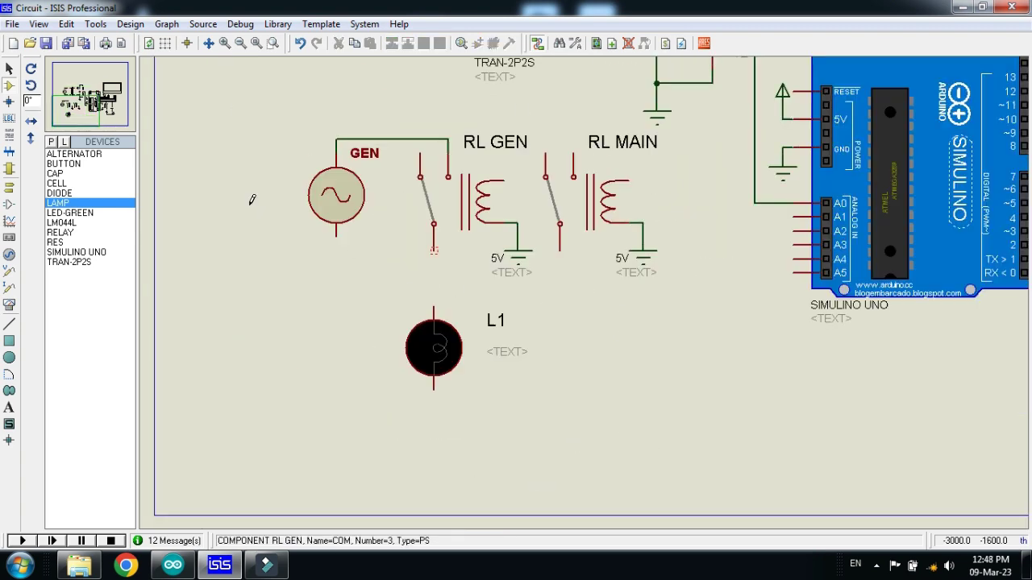
pyautogui.click(434, 346)
pyautogui.click(434, 347)
pyautogui.click(677, 139)
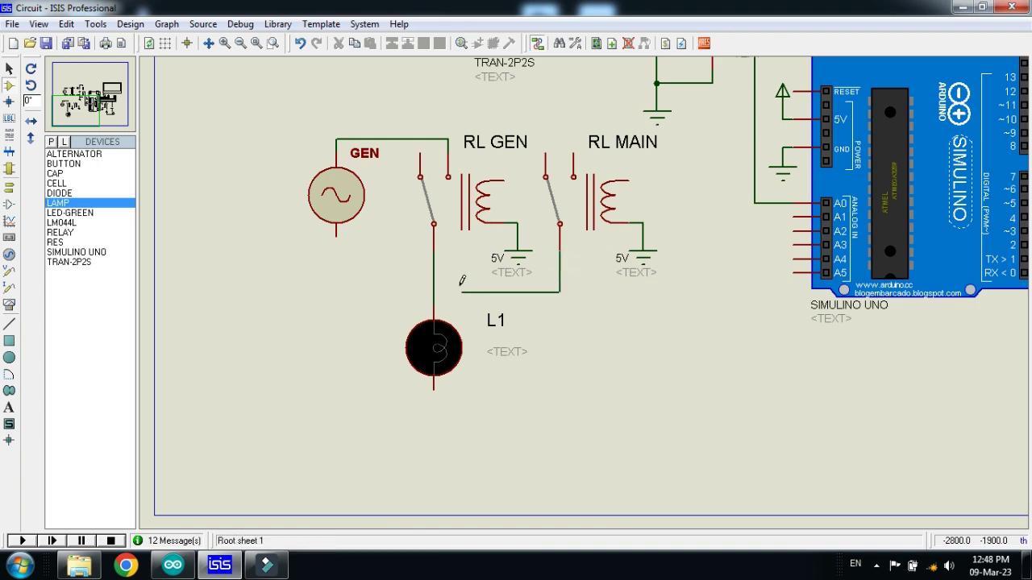
pyautogui.scroll(2, 439, 330)
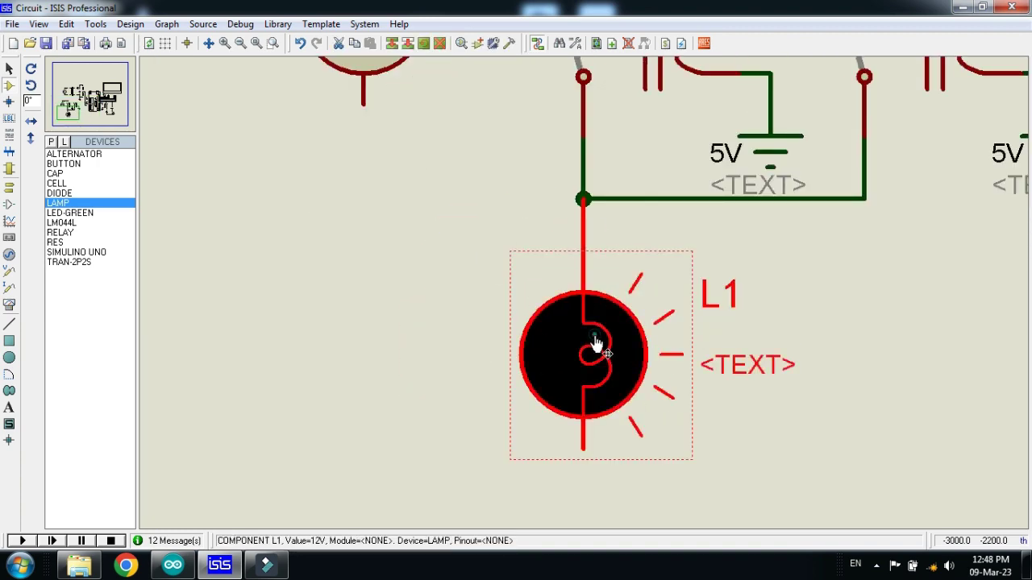
# Join the lower pins of lamp L1 and both alternators with wires and attach a GROUND terminal to their junction
pyautogui.scroll(-3, 583, 299)
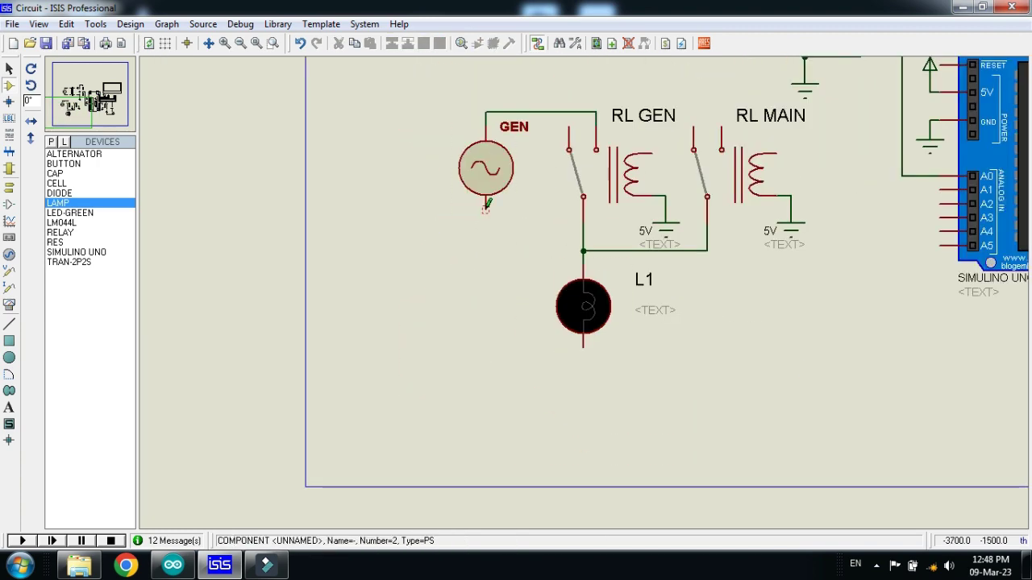
pyautogui.click(571, 105)
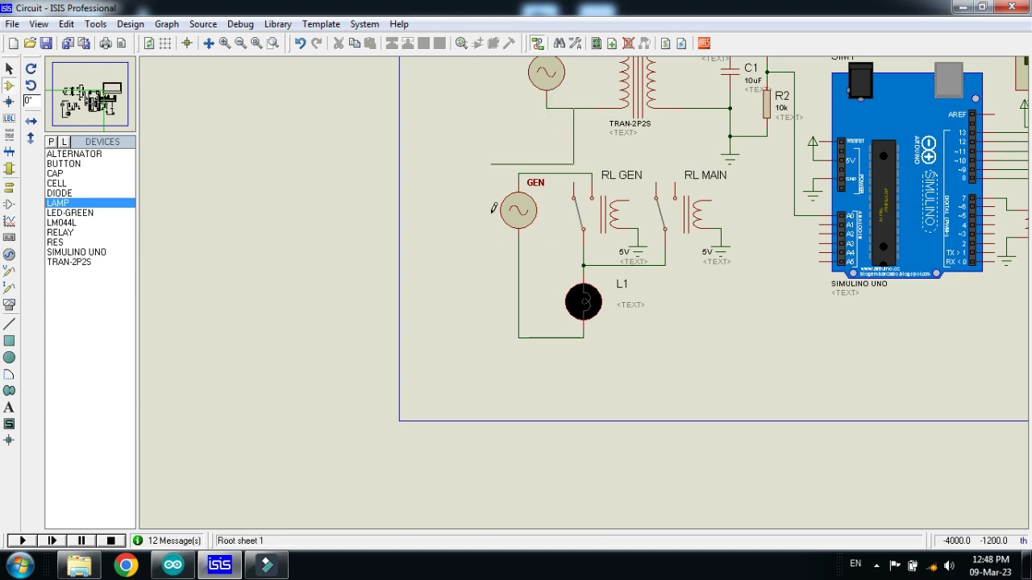
pyautogui.click(518, 333)
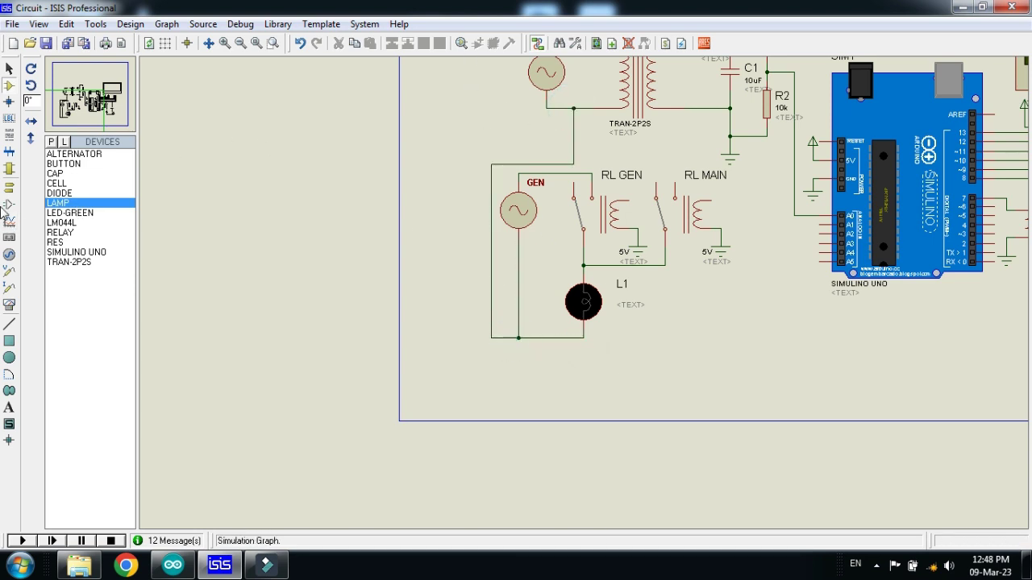
pyautogui.click(9, 187)
pyautogui.click(520, 355)
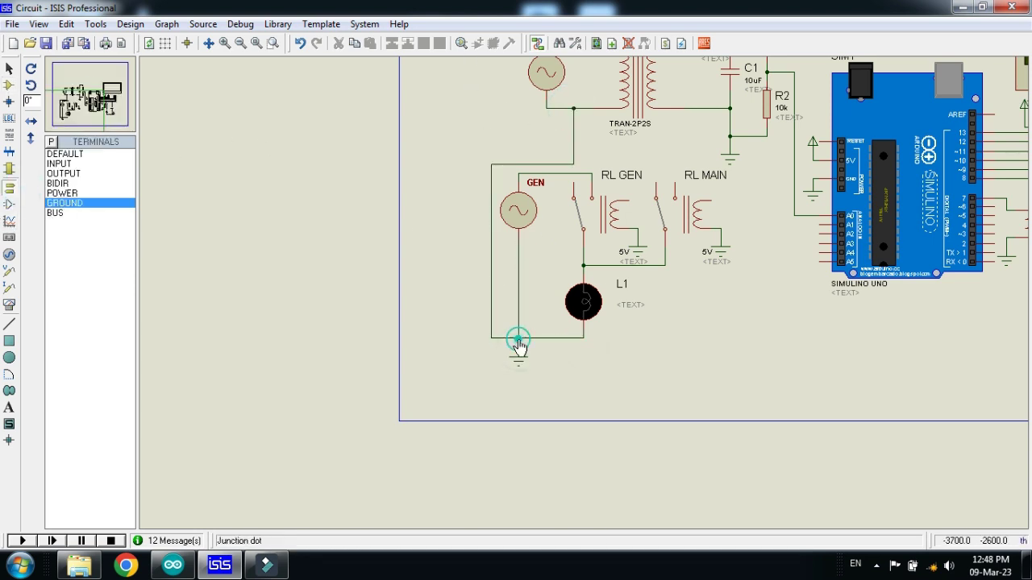
# Wire the upper line of the MIAN alternator to the right-hand upper contact of RL MAIN
pyautogui.scroll(-2, 518, 341)
pyautogui.scroll(3, 647, 290)
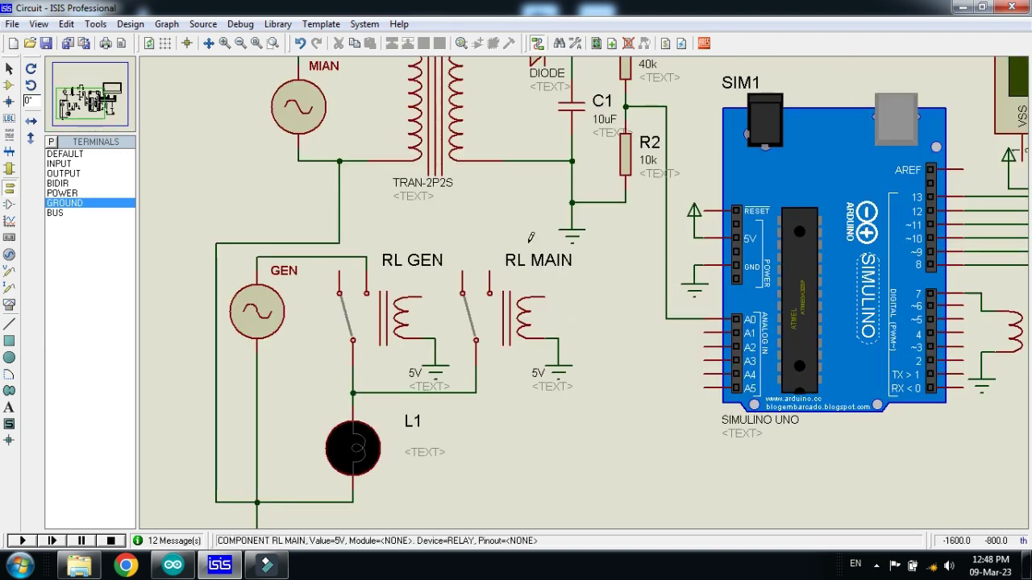
pyautogui.scroll(-1, 432, 124)
pyautogui.click(434, 129)
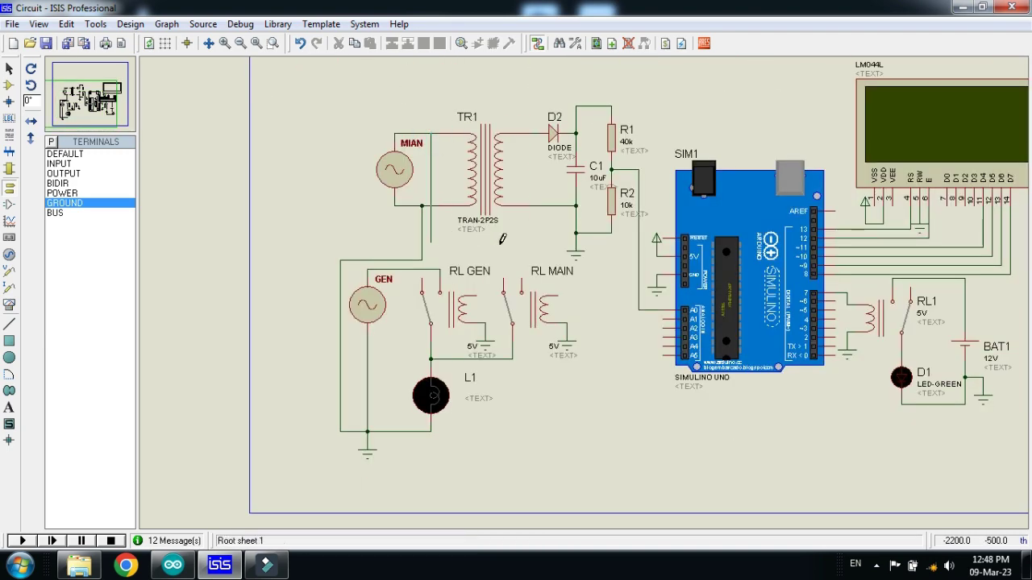
pyautogui.scroll(1, 523, 267)
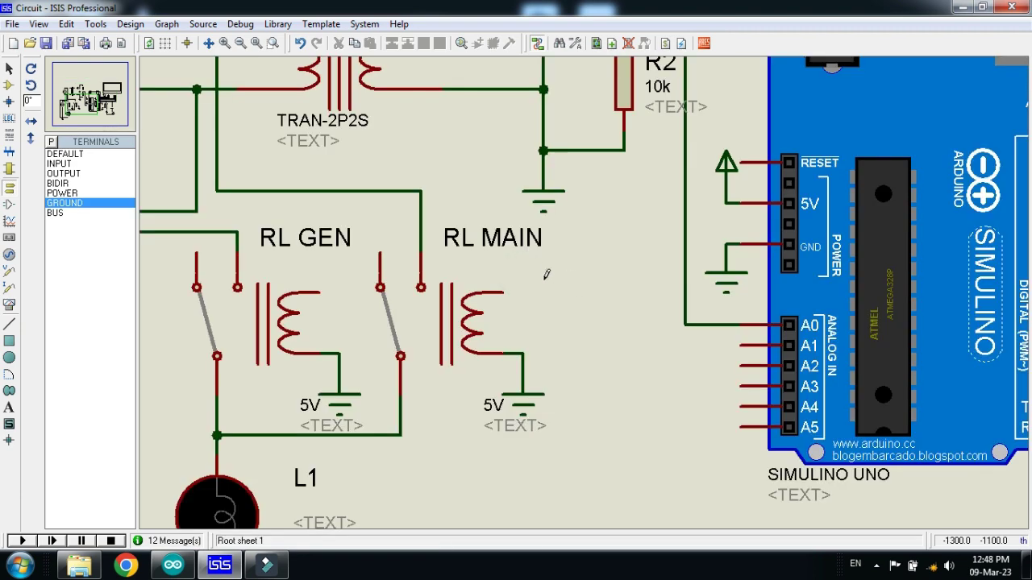
# Check the relay pin constants in the Arduino sketch and wire the upper coil pin of RL MAIN to Arduino pin A1
pyautogui.click(172, 565)
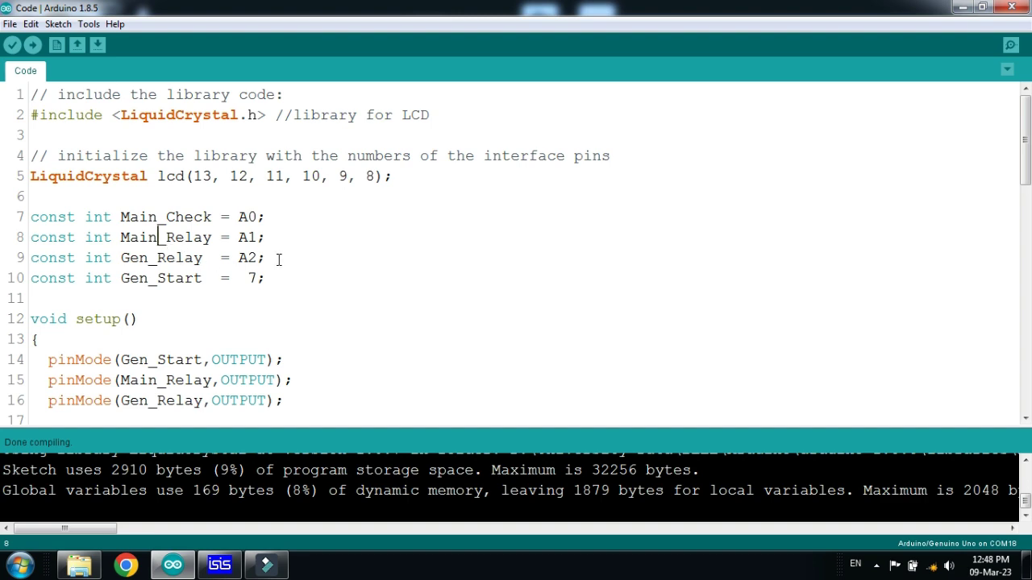
pyautogui.click(219, 565)
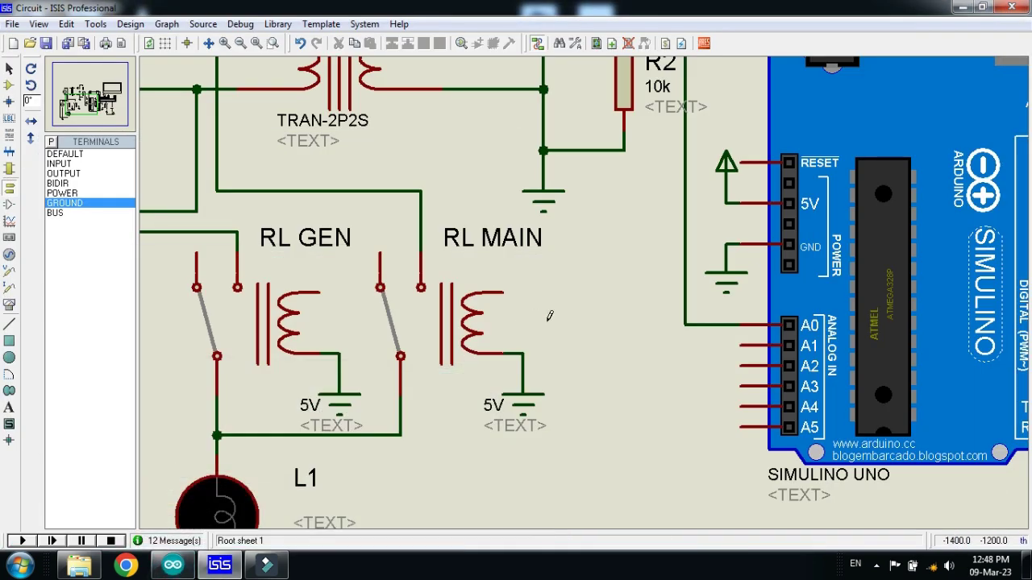
pyautogui.click(503, 292)
pyautogui.click(740, 345)
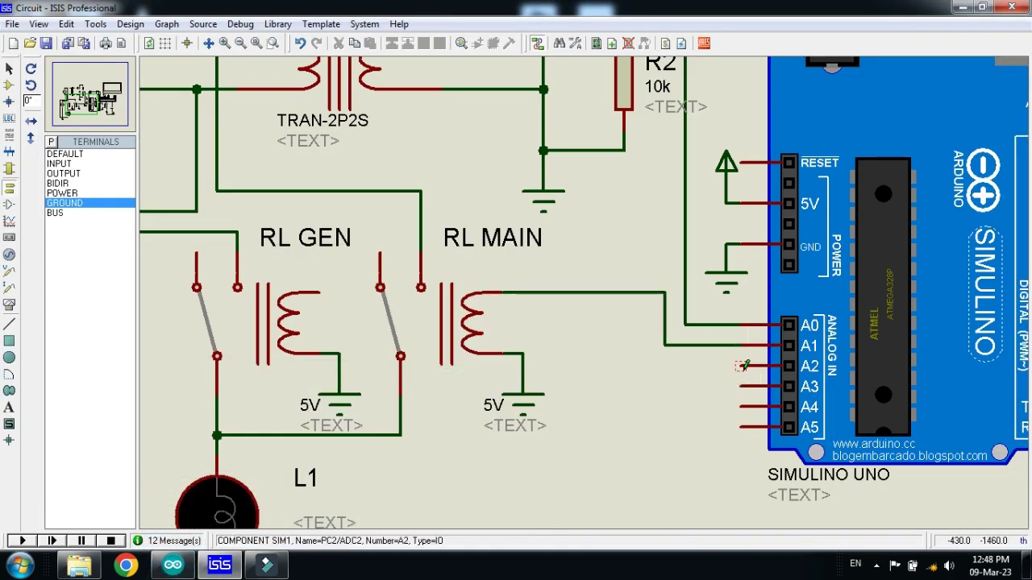
# Wire Arduino pin A2 to the upper coil pin of RL GEN and shift both relay labels slightly downward
pyautogui.moveTo(525, 237); pyautogui.dragTo(525, 257)
pyautogui.click(604, 382)
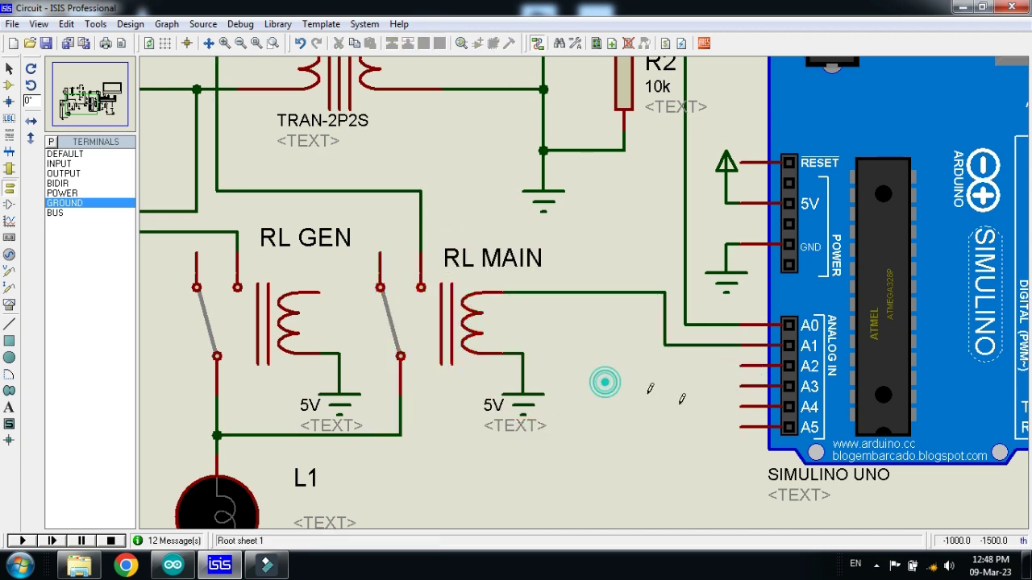
pyautogui.click(742, 365)
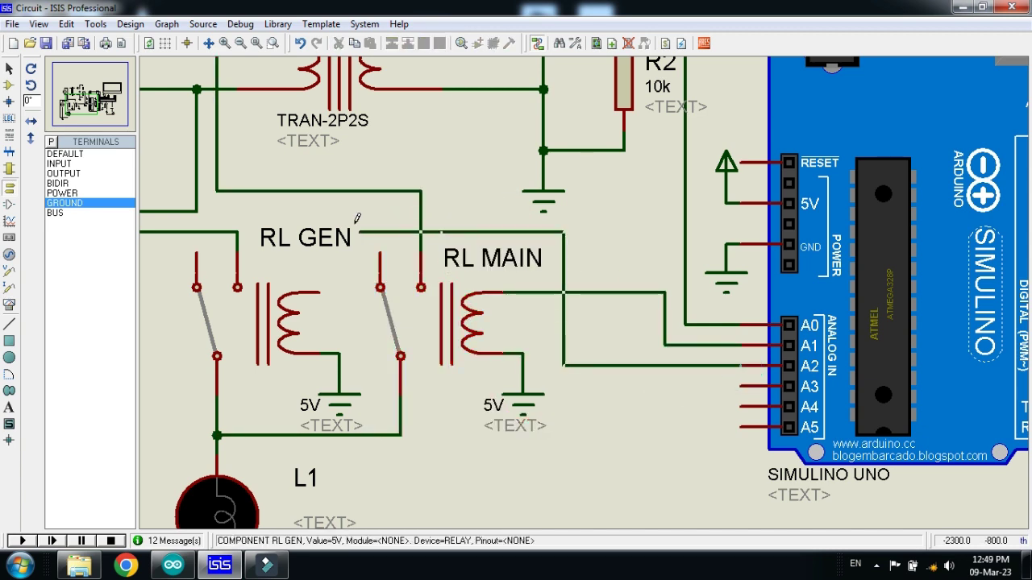
pyautogui.click(324, 292)
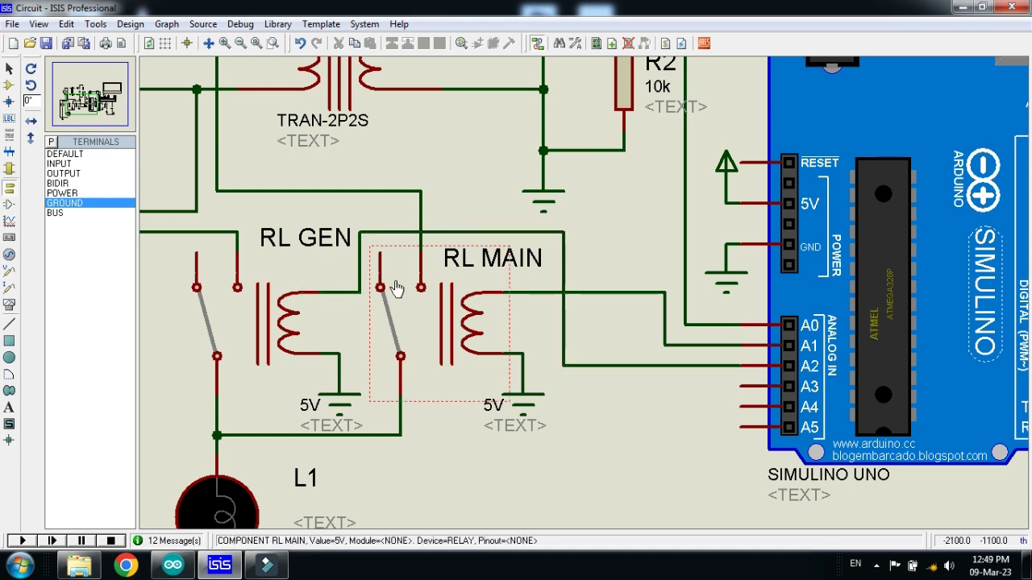
pyautogui.click(298, 249)
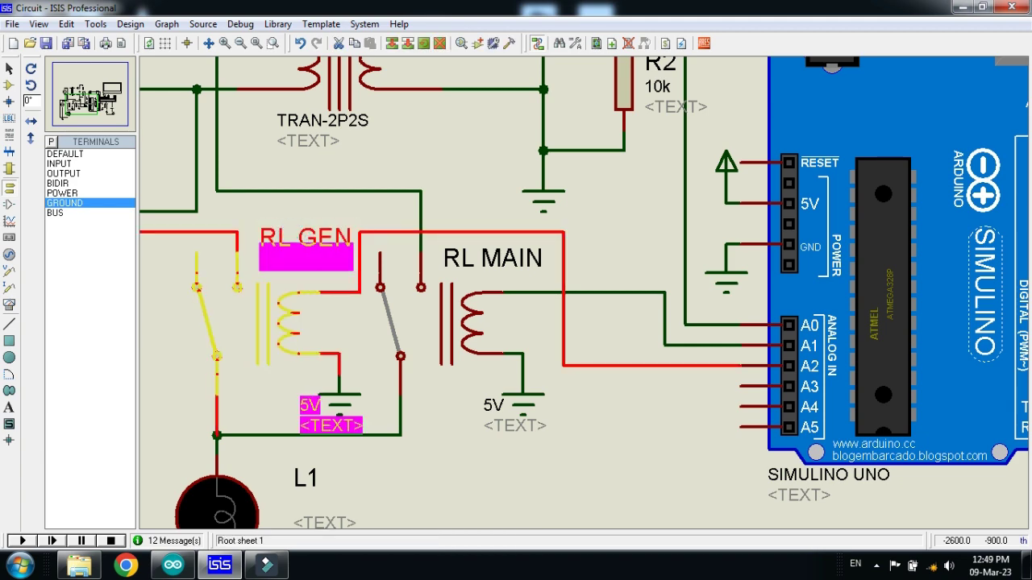
# Move the whole block of alternators, transformer circuit, RL GEN, RL MAIN and lamp L1 upward on the sheet
pyautogui.scroll(-3, 648, 445)
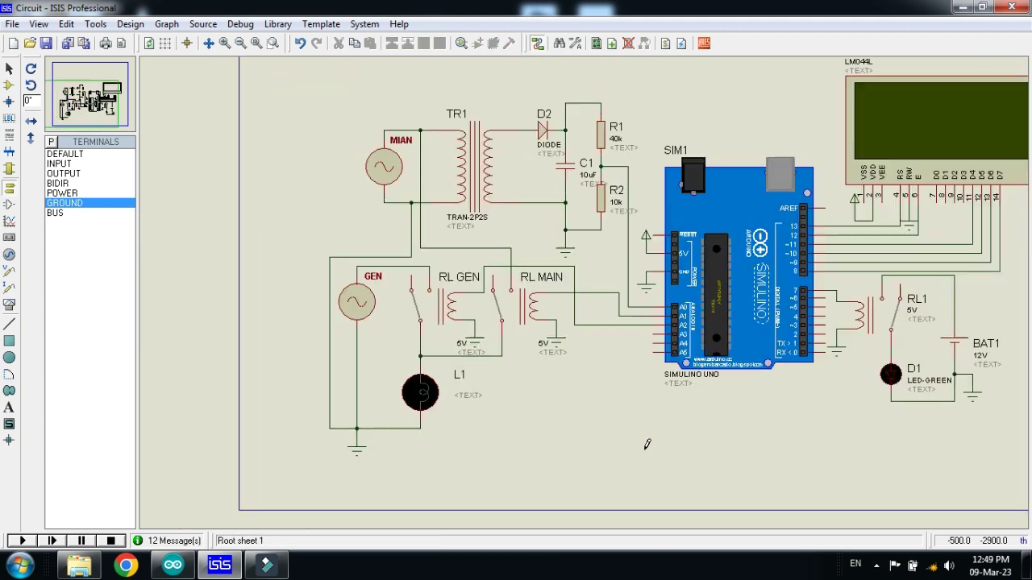
pyautogui.scroll(1, 647, 444)
pyautogui.scroll(-2, 592, 292)
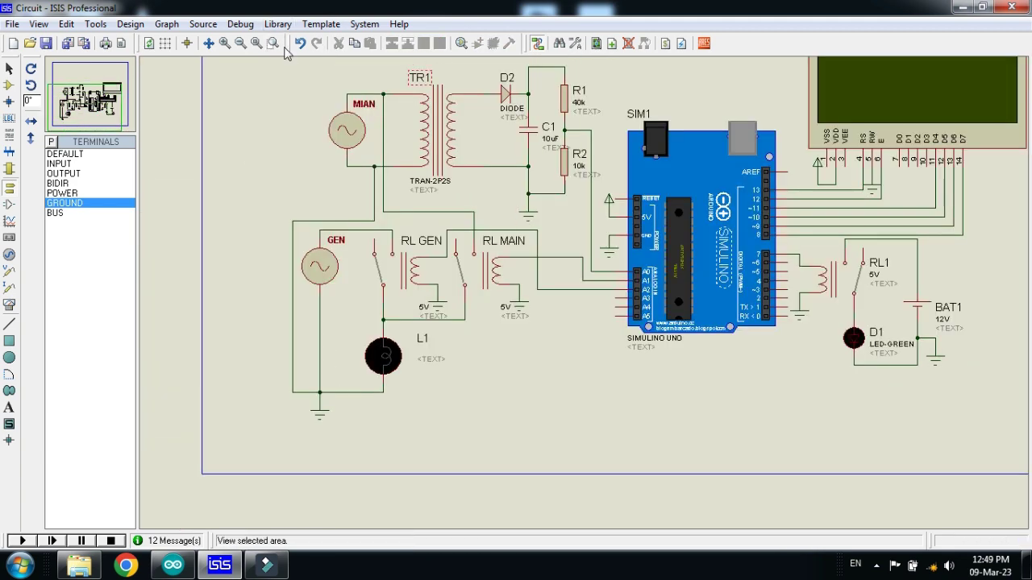
pyautogui.click(272, 42)
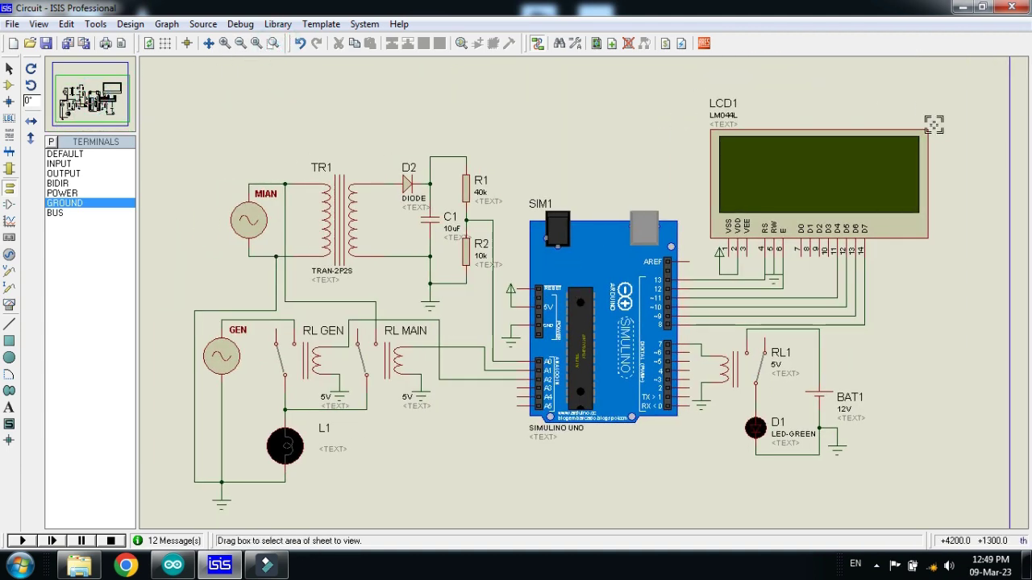
pyautogui.moveTo(933, 124); pyautogui.dragTo(169, 523)
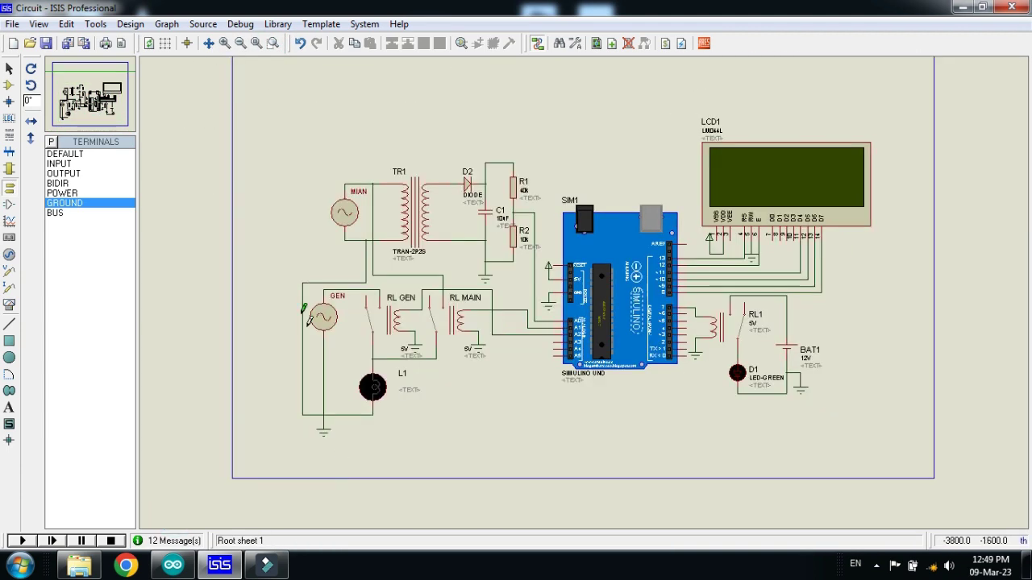
pyautogui.moveTo(289, 128); pyautogui.dragTo(527, 464)
pyautogui.moveTo(478, 409); pyautogui.dragTo(478, 382)
pyautogui.click(656, 442)
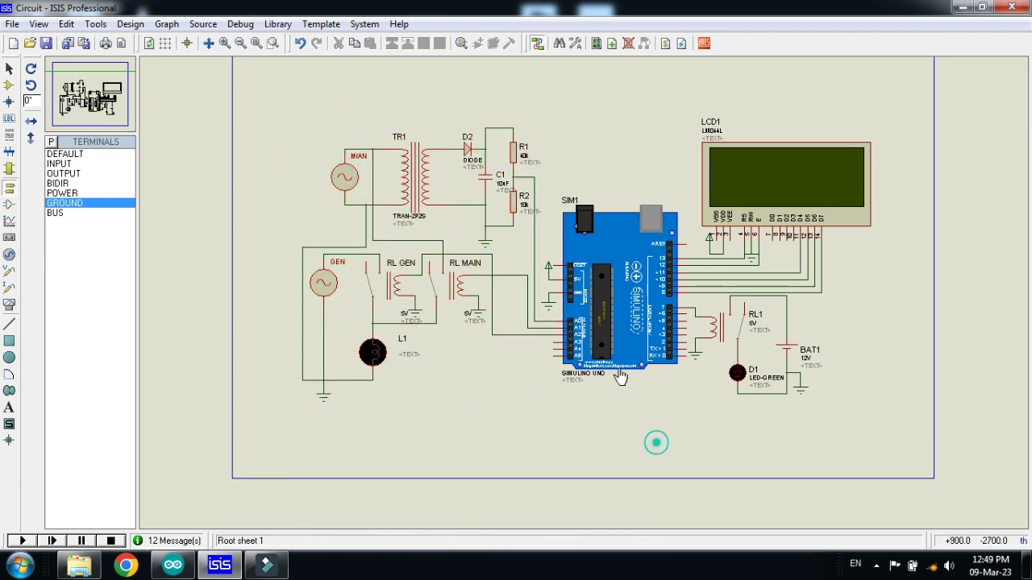
pyautogui.click(271, 43)
pyautogui.moveTo(507, 127); pyautogui.dragTo(229, 387)
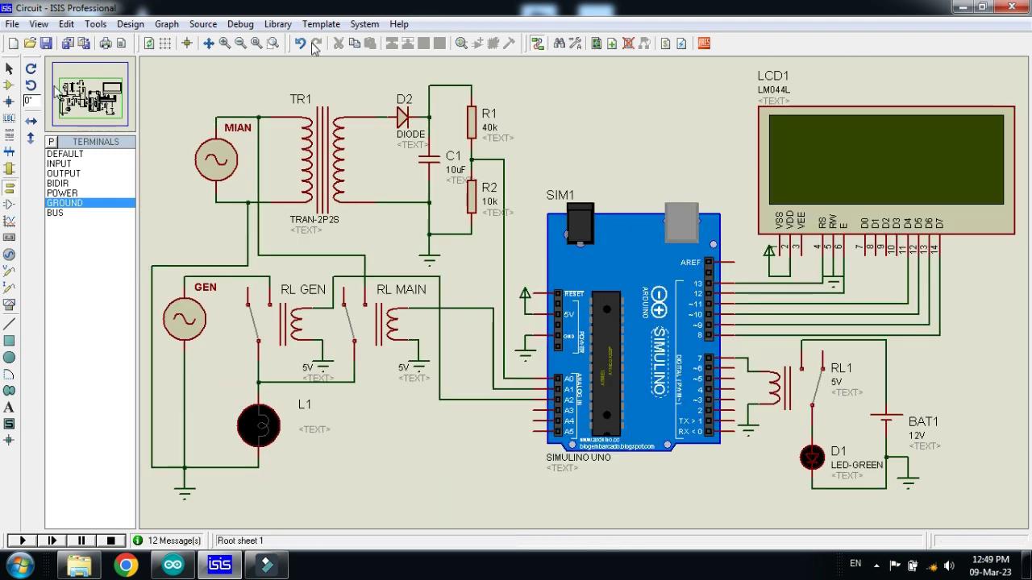
# Place a BUTTON device above the MIAN alternator, beside transformer TR1
pyautogui.click(8, 71)
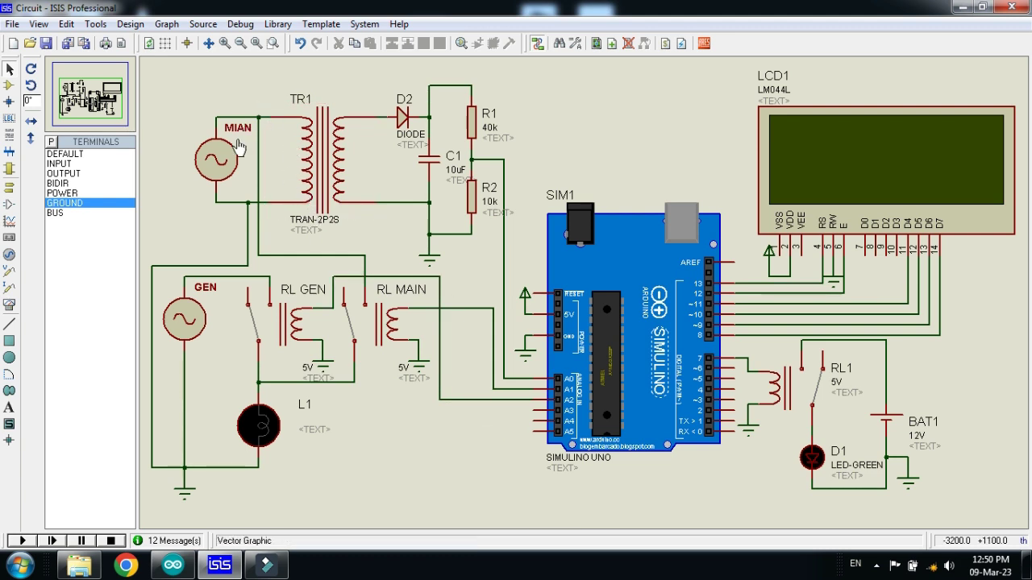
pyautogui.click(9, 85)
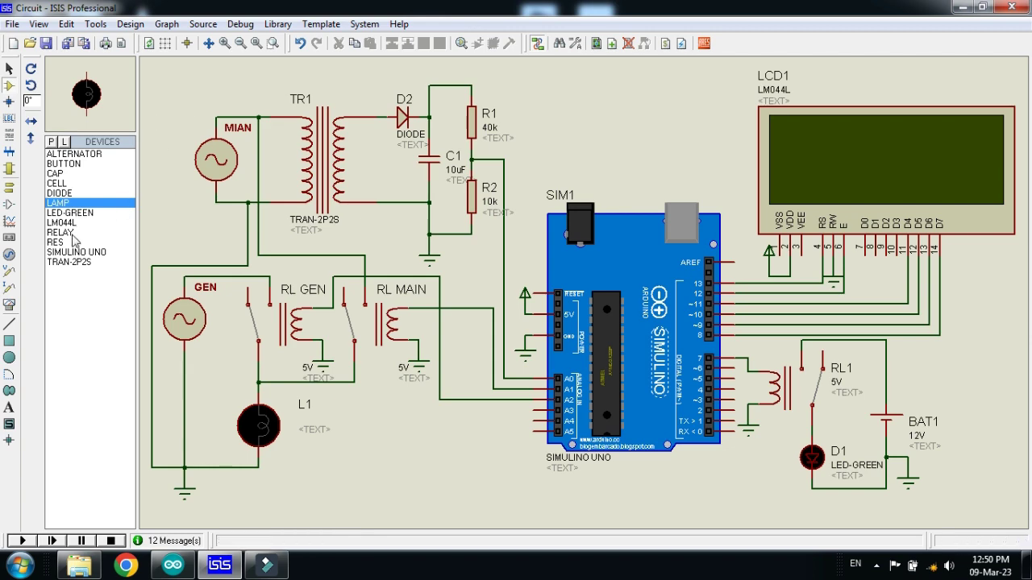
pyautogui.click(63, 163)
pyautogui.click(236, 77)
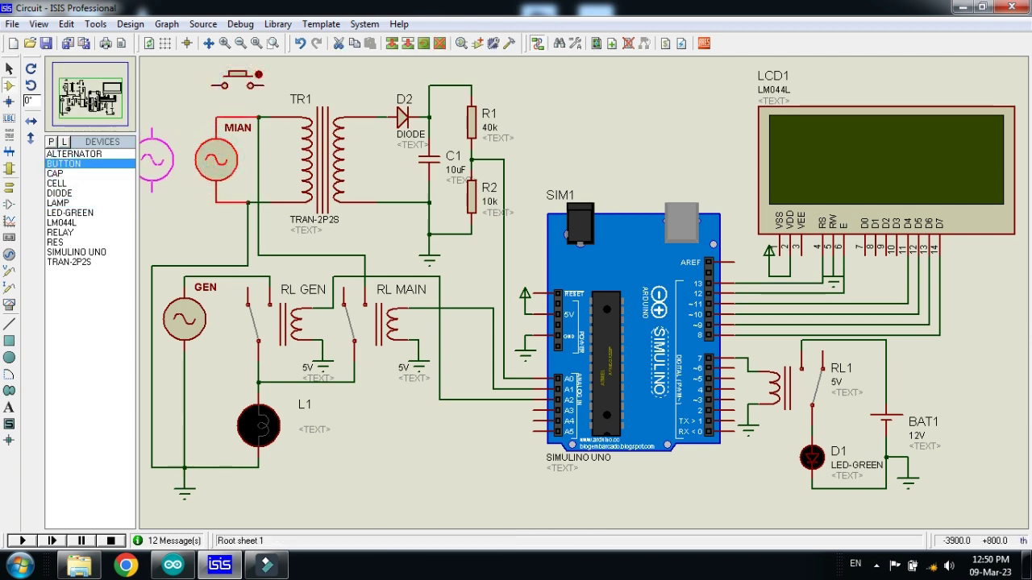
# Shift the MIAN alternator to the left and reposition its label just below and beside it
pyautogui.click(153, 159)
pyautogui.rightClick(241, 127)
pyautogui.click(279, 123)
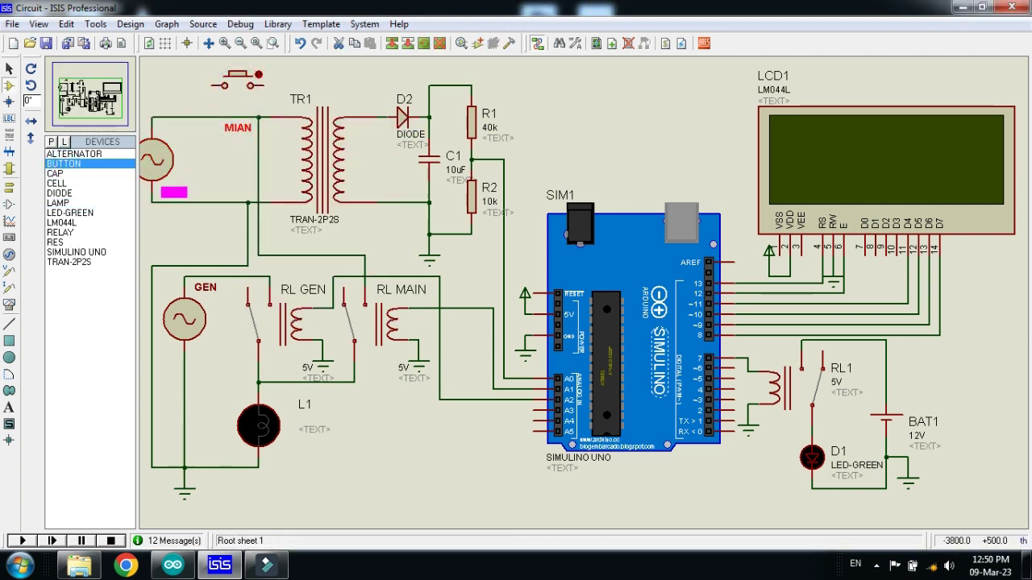
pyautogui.click(174, 191)
# Insert the button in series between the MIAN alternator and TR1, removing the bypassing wire and leaving the button closed
pyautogui.rightClick(253, 72)
pyautogui.click(278, 80)
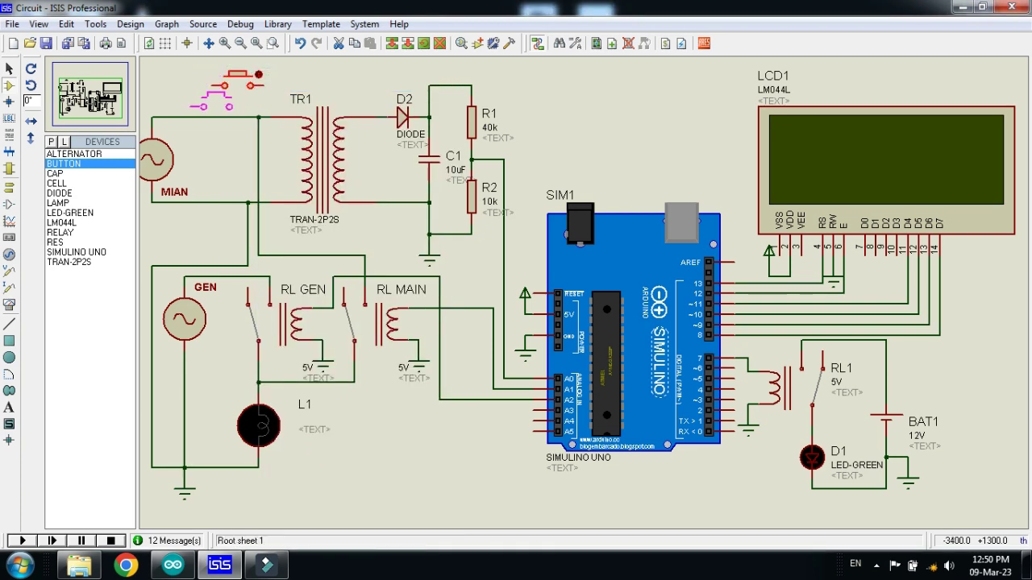
pyautogui.scroll(2, 216, 137)
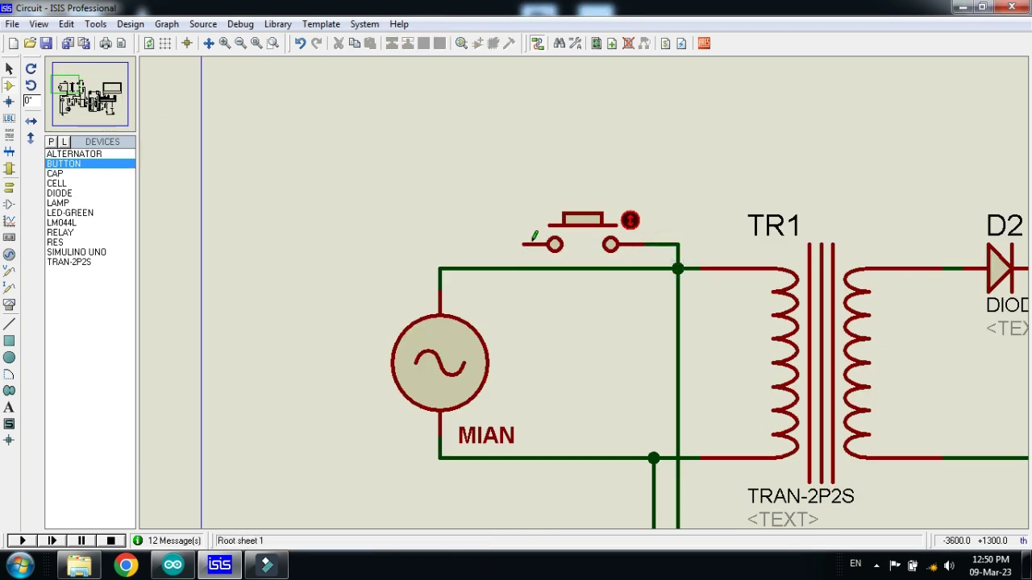
pyautogui.rightClick(575, 266)
pyautogui.click(605, 302)
pyautogui.rightClick(605, 241)
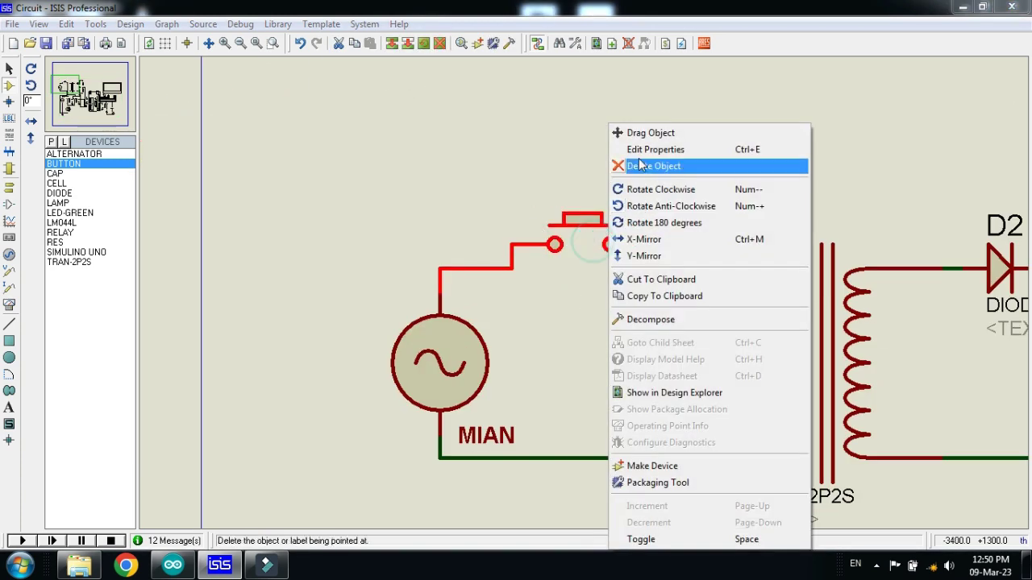
pyautogui.click(641, 142)
pyautogui.click(590, 325)
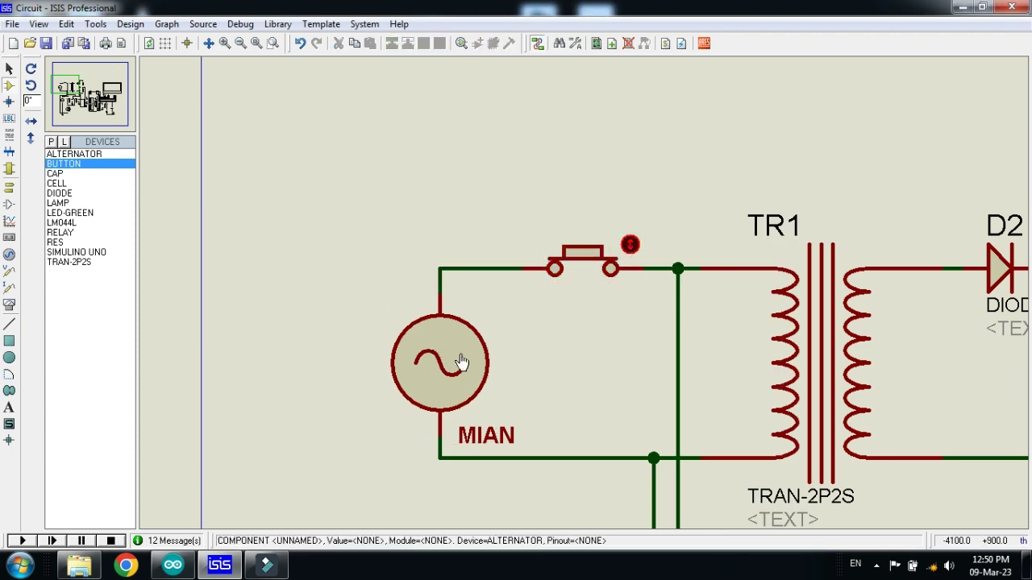
# Move the MIAN alternator and its label slightly right toward the button, and save the design
pyautogui.moveTo(370, 244); pyautogui.dragTo(528, 499)
pyautogui.moveTo(511, 415); pyautogui.dragTo(559, 414)
pyautogui.scroll(-5, 306, 344)
pyautogui.scroll(3, 610, 414)
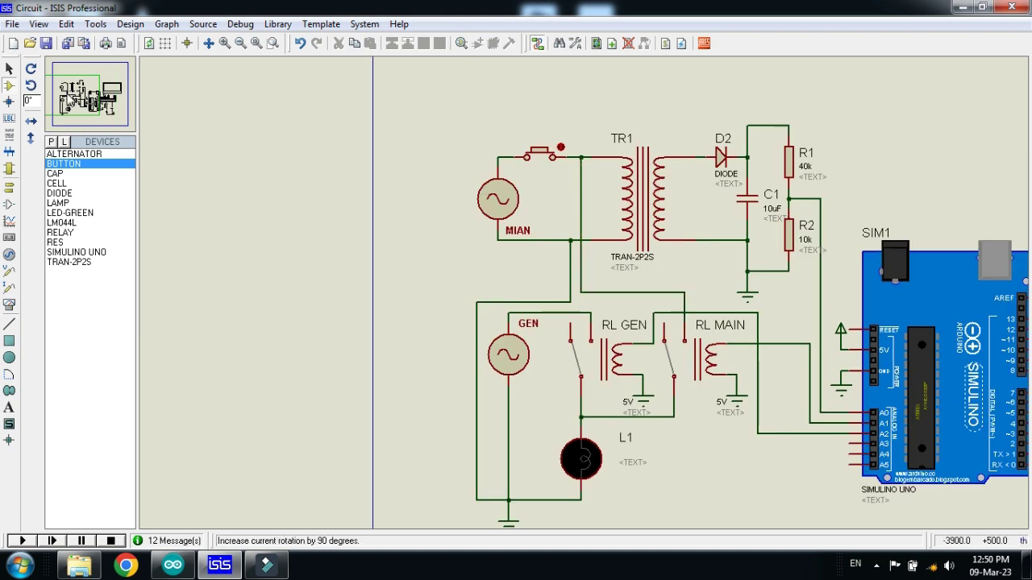
pyautogui.click(272, 44)
pyautogui.moveTo(168, 97); pyautogui.dragTo(950, 457)
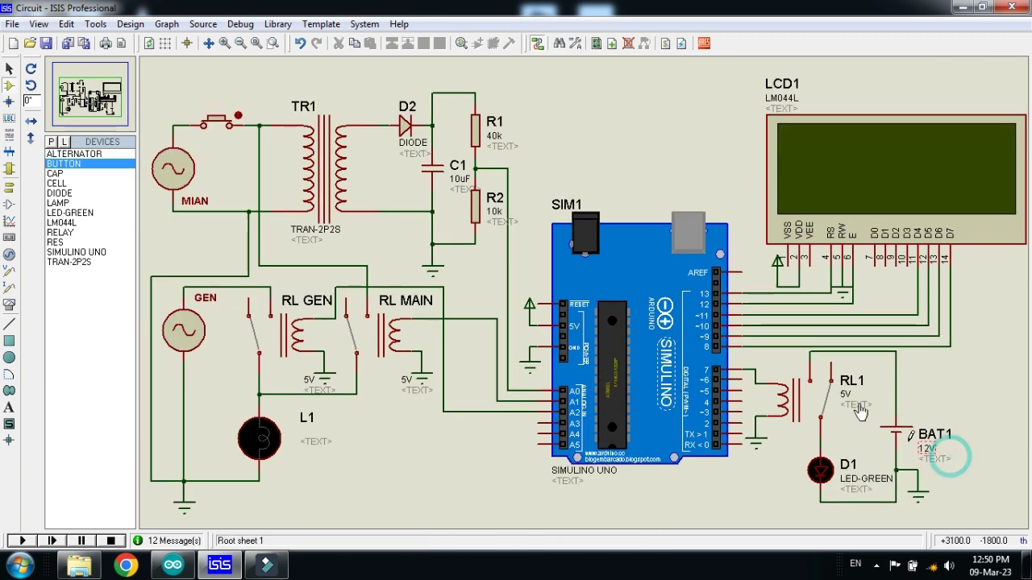
pyautogui.click(46, 43)
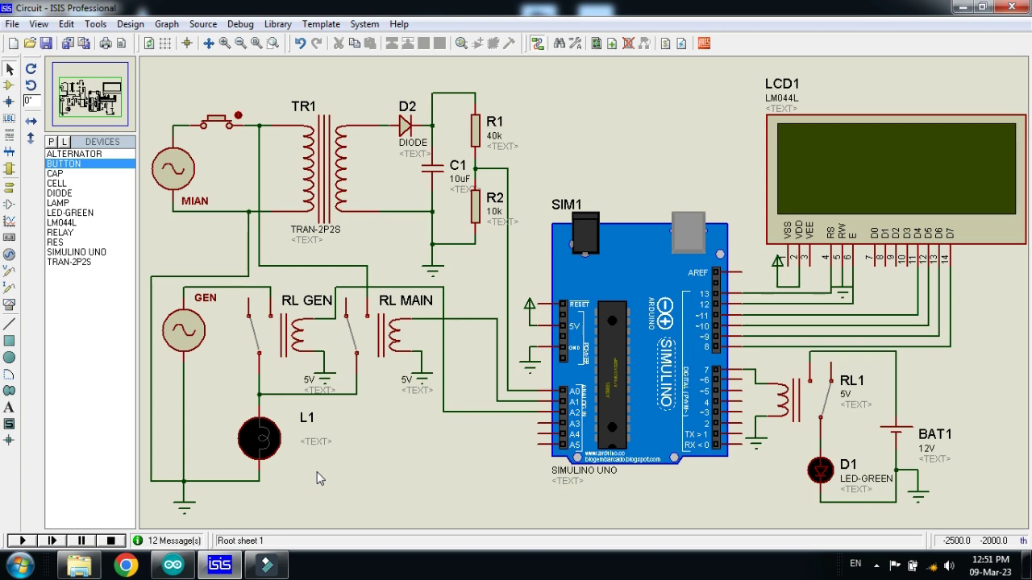
# Compile the Arduino sketch and copy the full path of Code.ino.hex from the compiler output
pyautogui.click(176, 567)
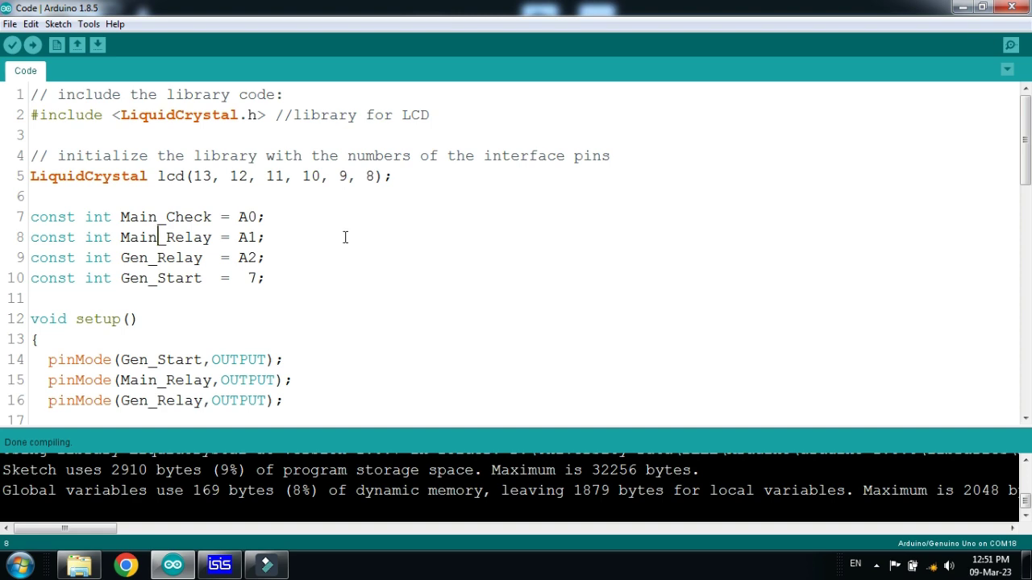
pyautogui.click(12, 44)
pyautogui.moveTo(260, 426); pyautogui.dragTo(261, 347)
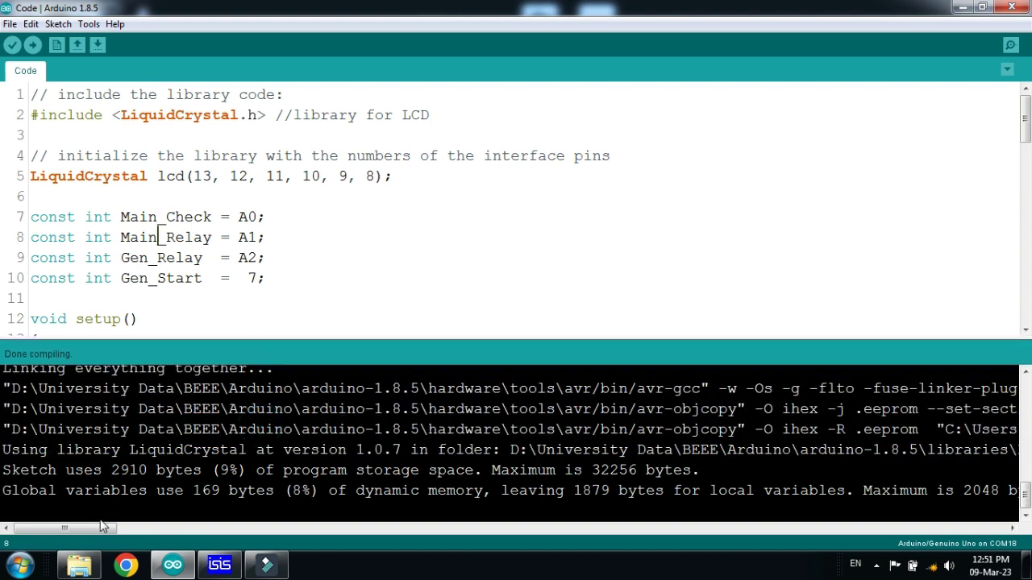
pyautogui.moveTo(103, 526); pyautogui.dragTo(244, 528)
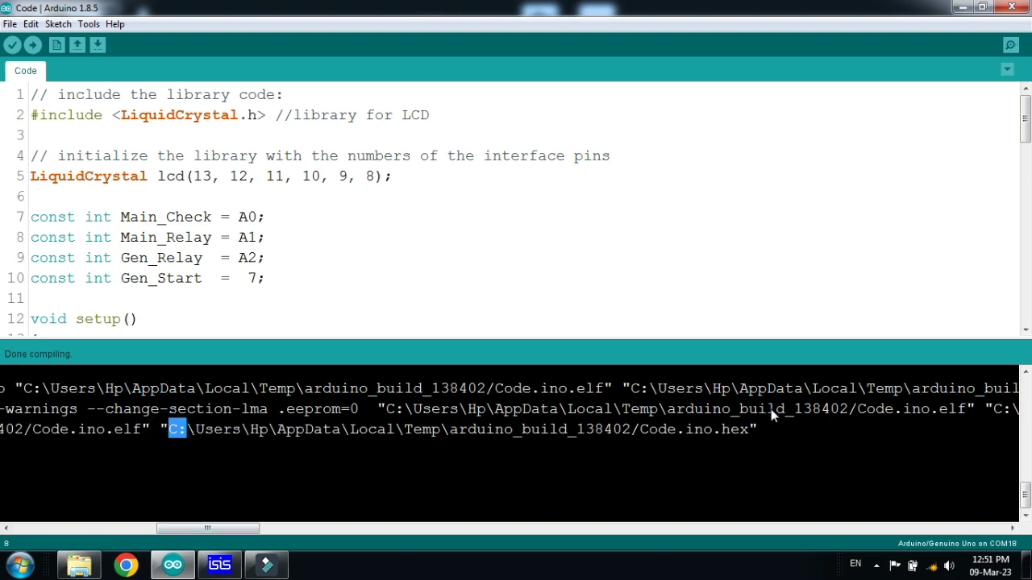
pyautogui.moveTo(744, 429); pyautogui.dragTo(752, 431)
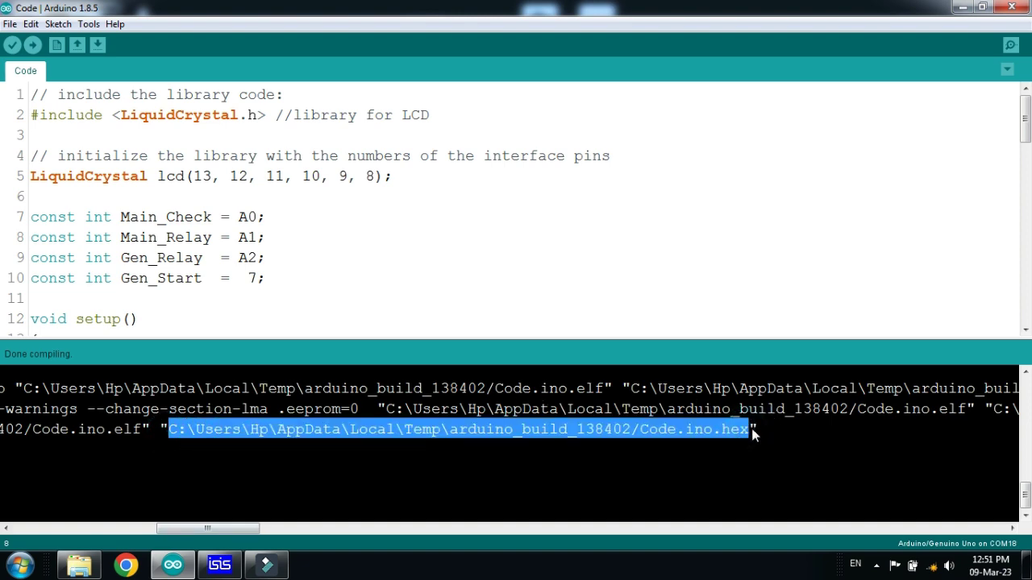
# Return to Proteus ISIS and set the Program File of the SIMULINO UNO to the copied Code.ino.hex path
pyautogui.click(219, 564)
pyautogui.rightClick(629, 313)
pyautogui.click(673, 183)
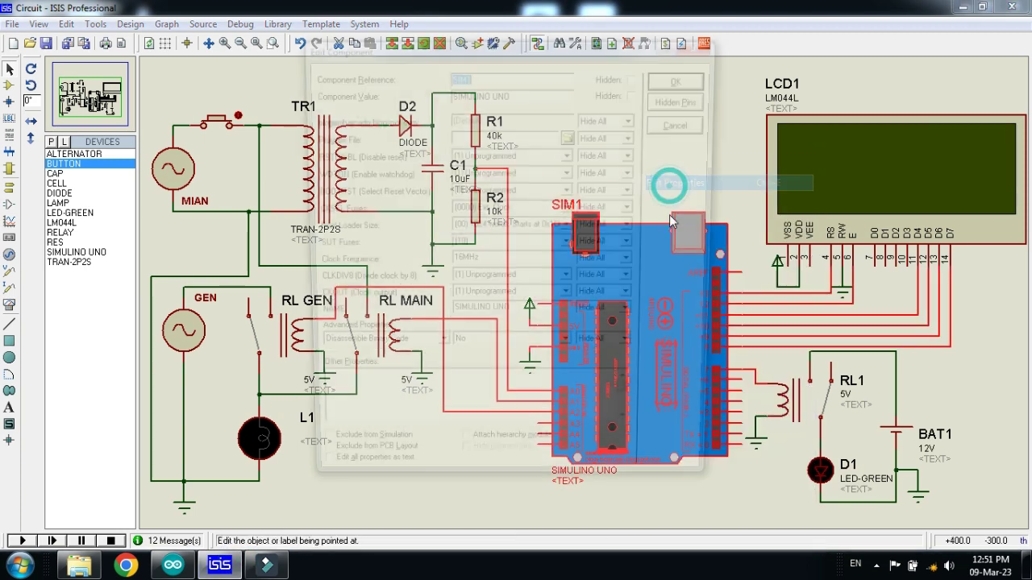
pyautogui.rightClick(522, 140)
pyautogui.click(556, 207)
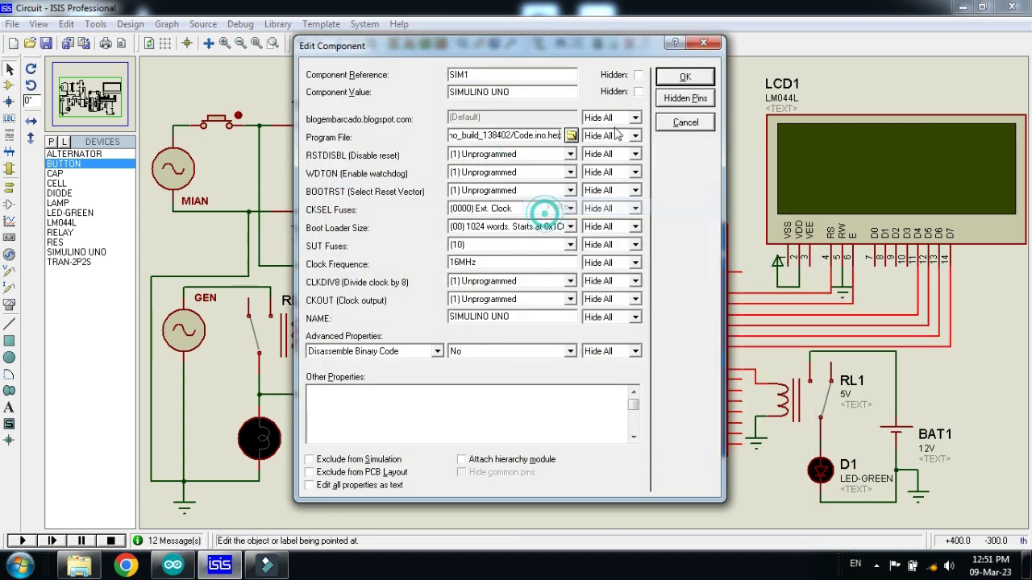
pyautogui.click(685, 77)
pyautogui.click(619, 122)
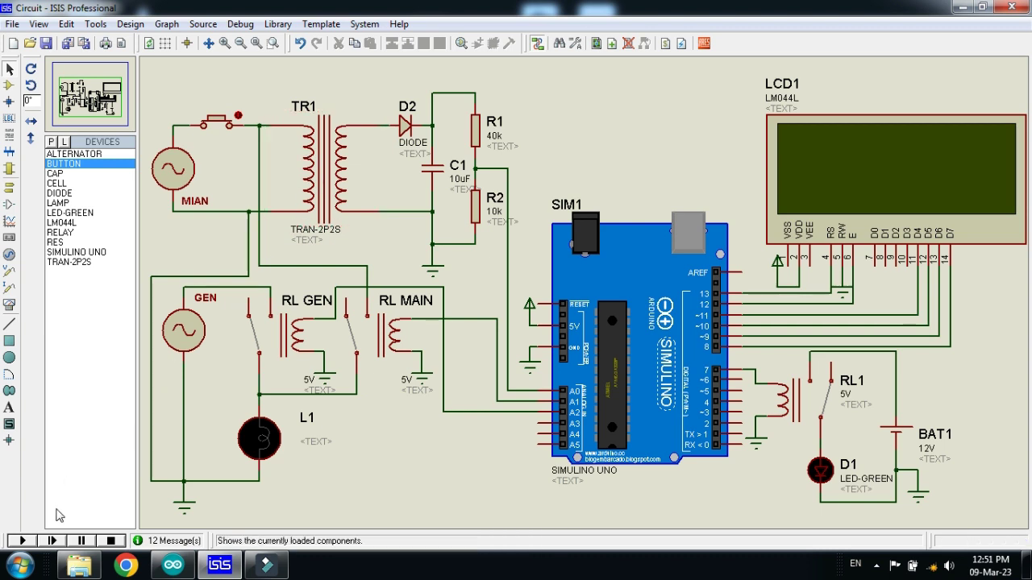
# Run the simulation and open and close the button in the MIAN line several times to test the generator changeover
pyautogui.click(22, 541)
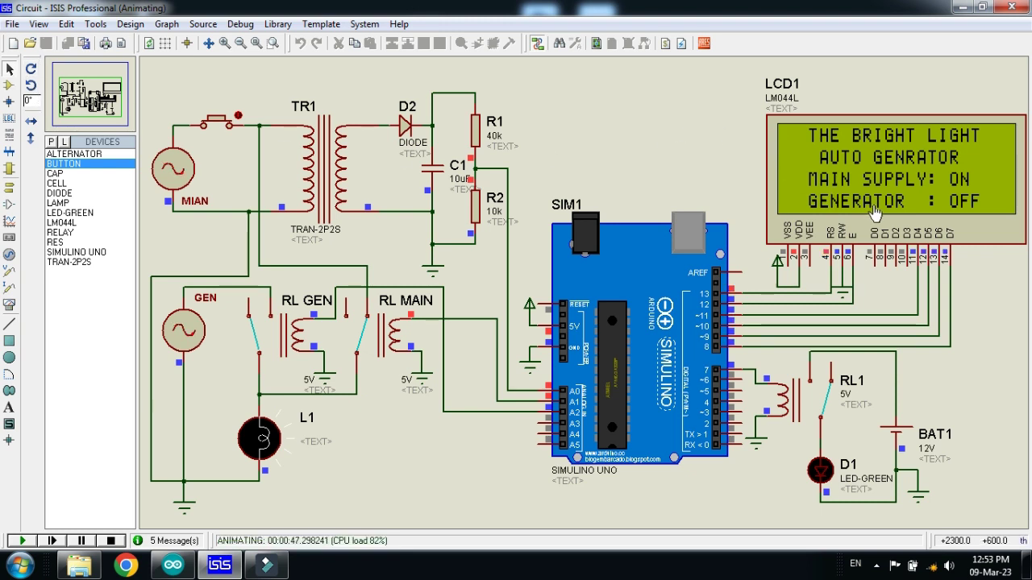
pyautogui.click(10, 69)
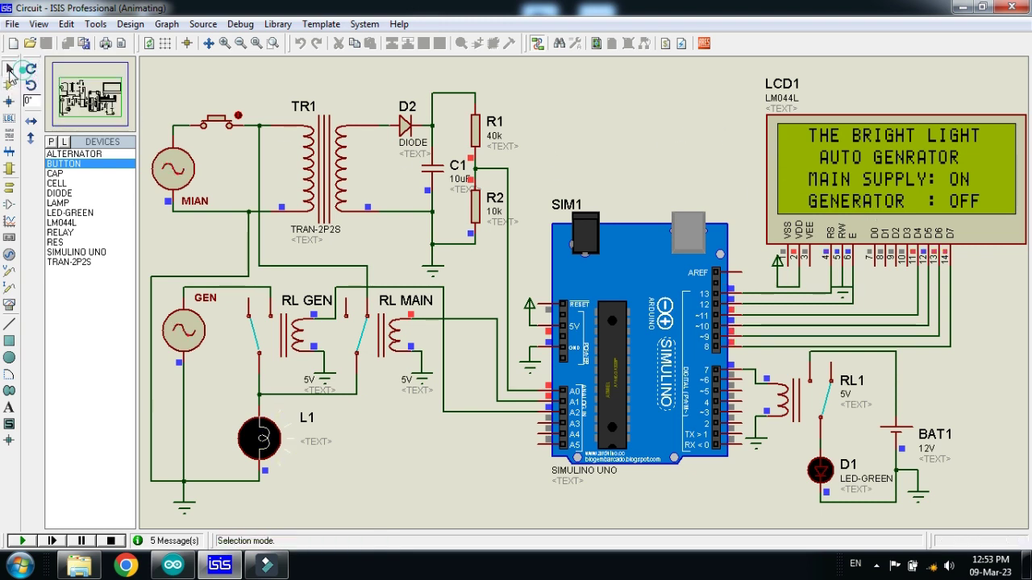
pyautogui.click(222, 113)
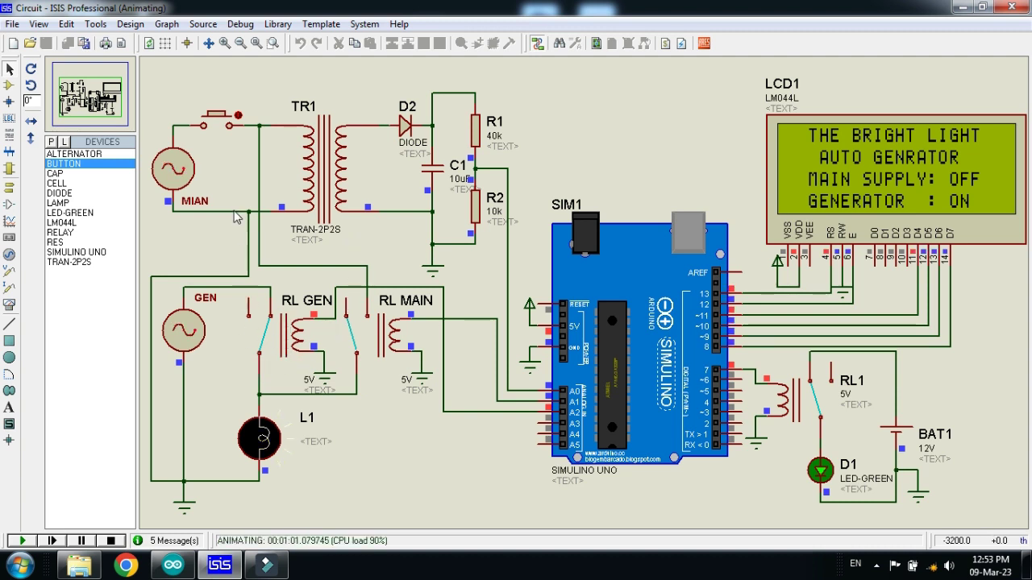
pyautogui.click(239, 119)
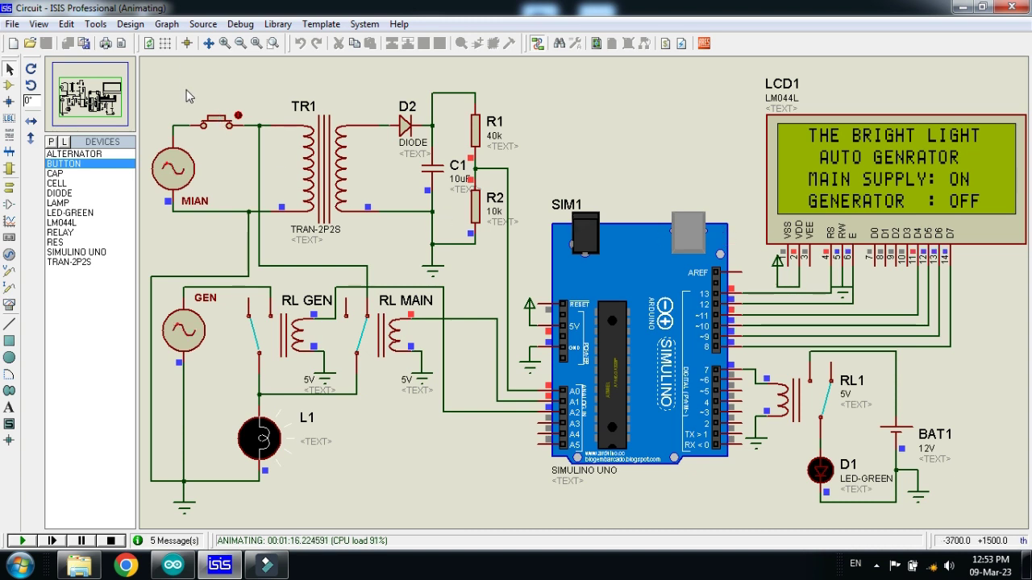
pyautogui.click(240, 119)
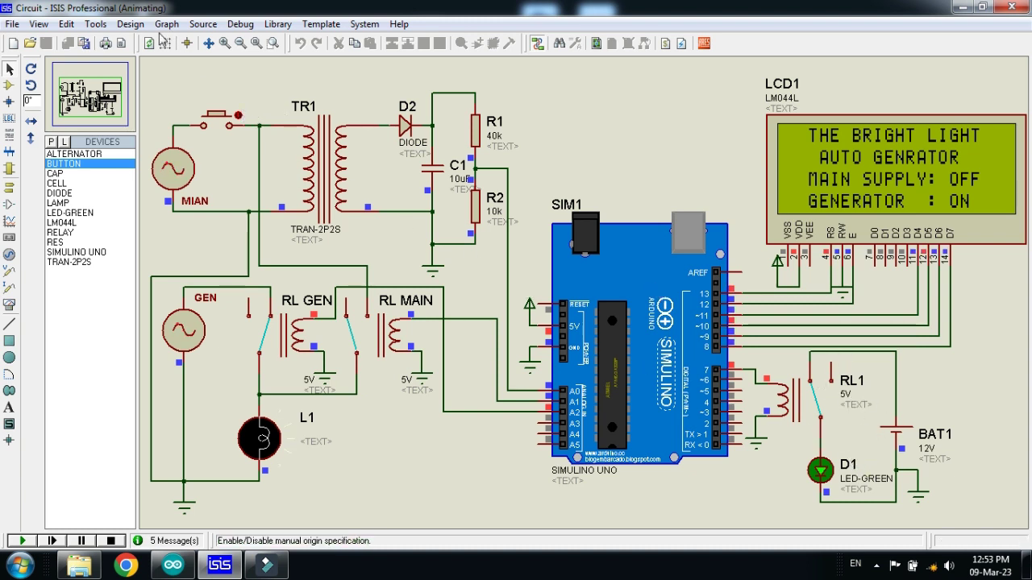
pyautogui.click(237, 117)
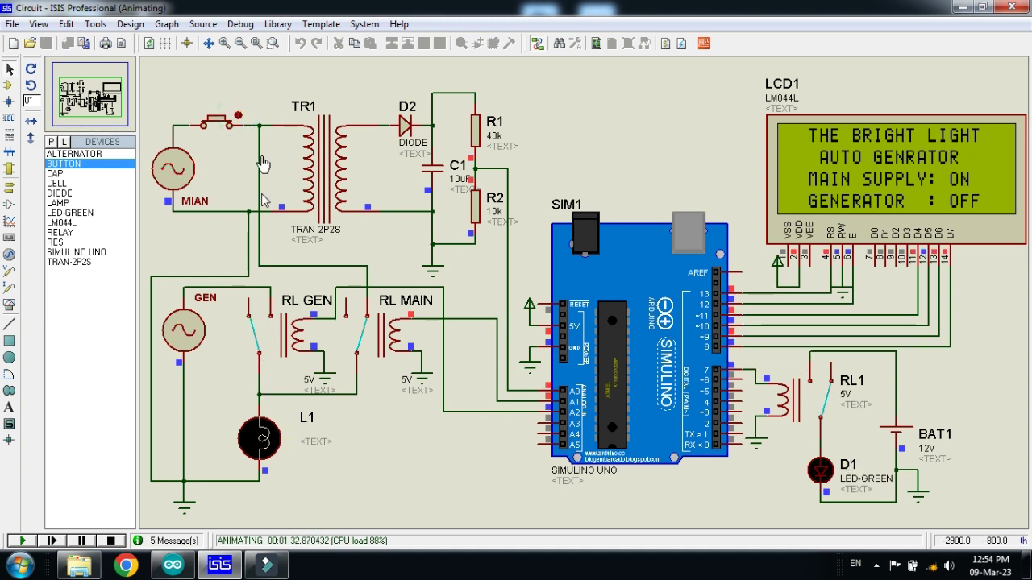
pyautogui.click(239, 116)
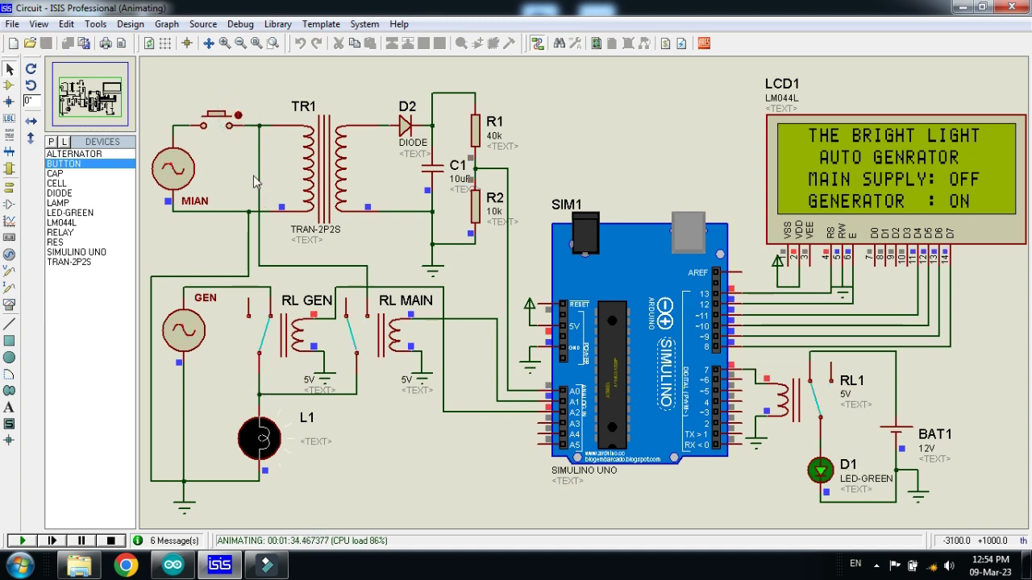
pyautogui.click(239, 115)
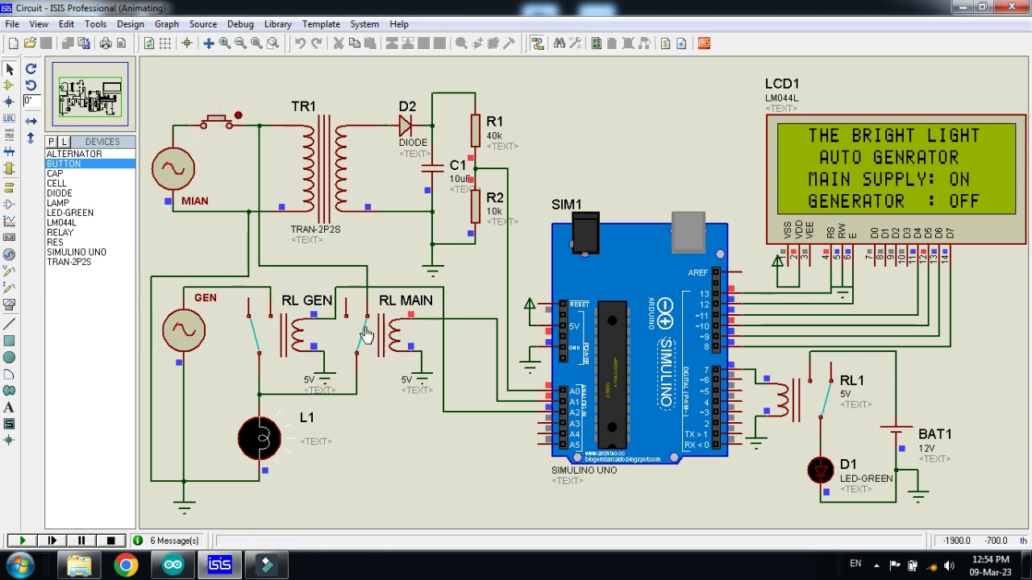